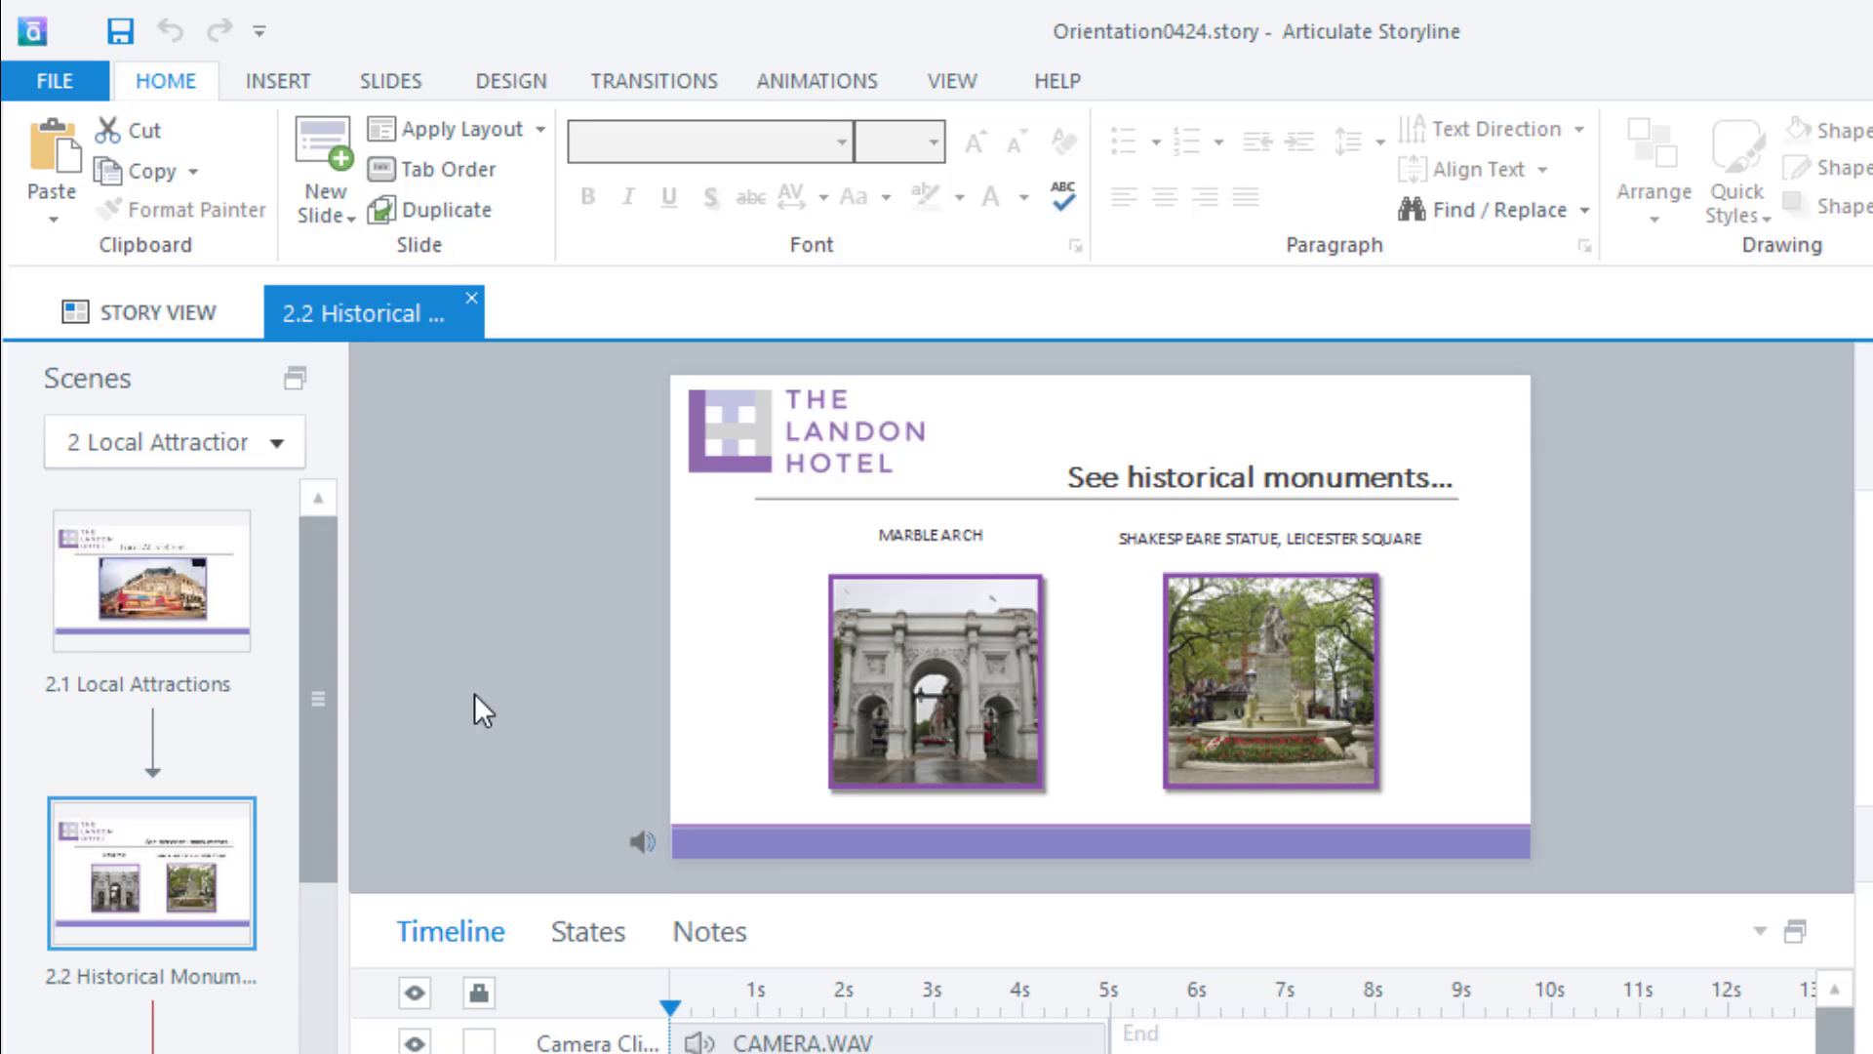
left_click(978, 699)
left_click(1225, 698)
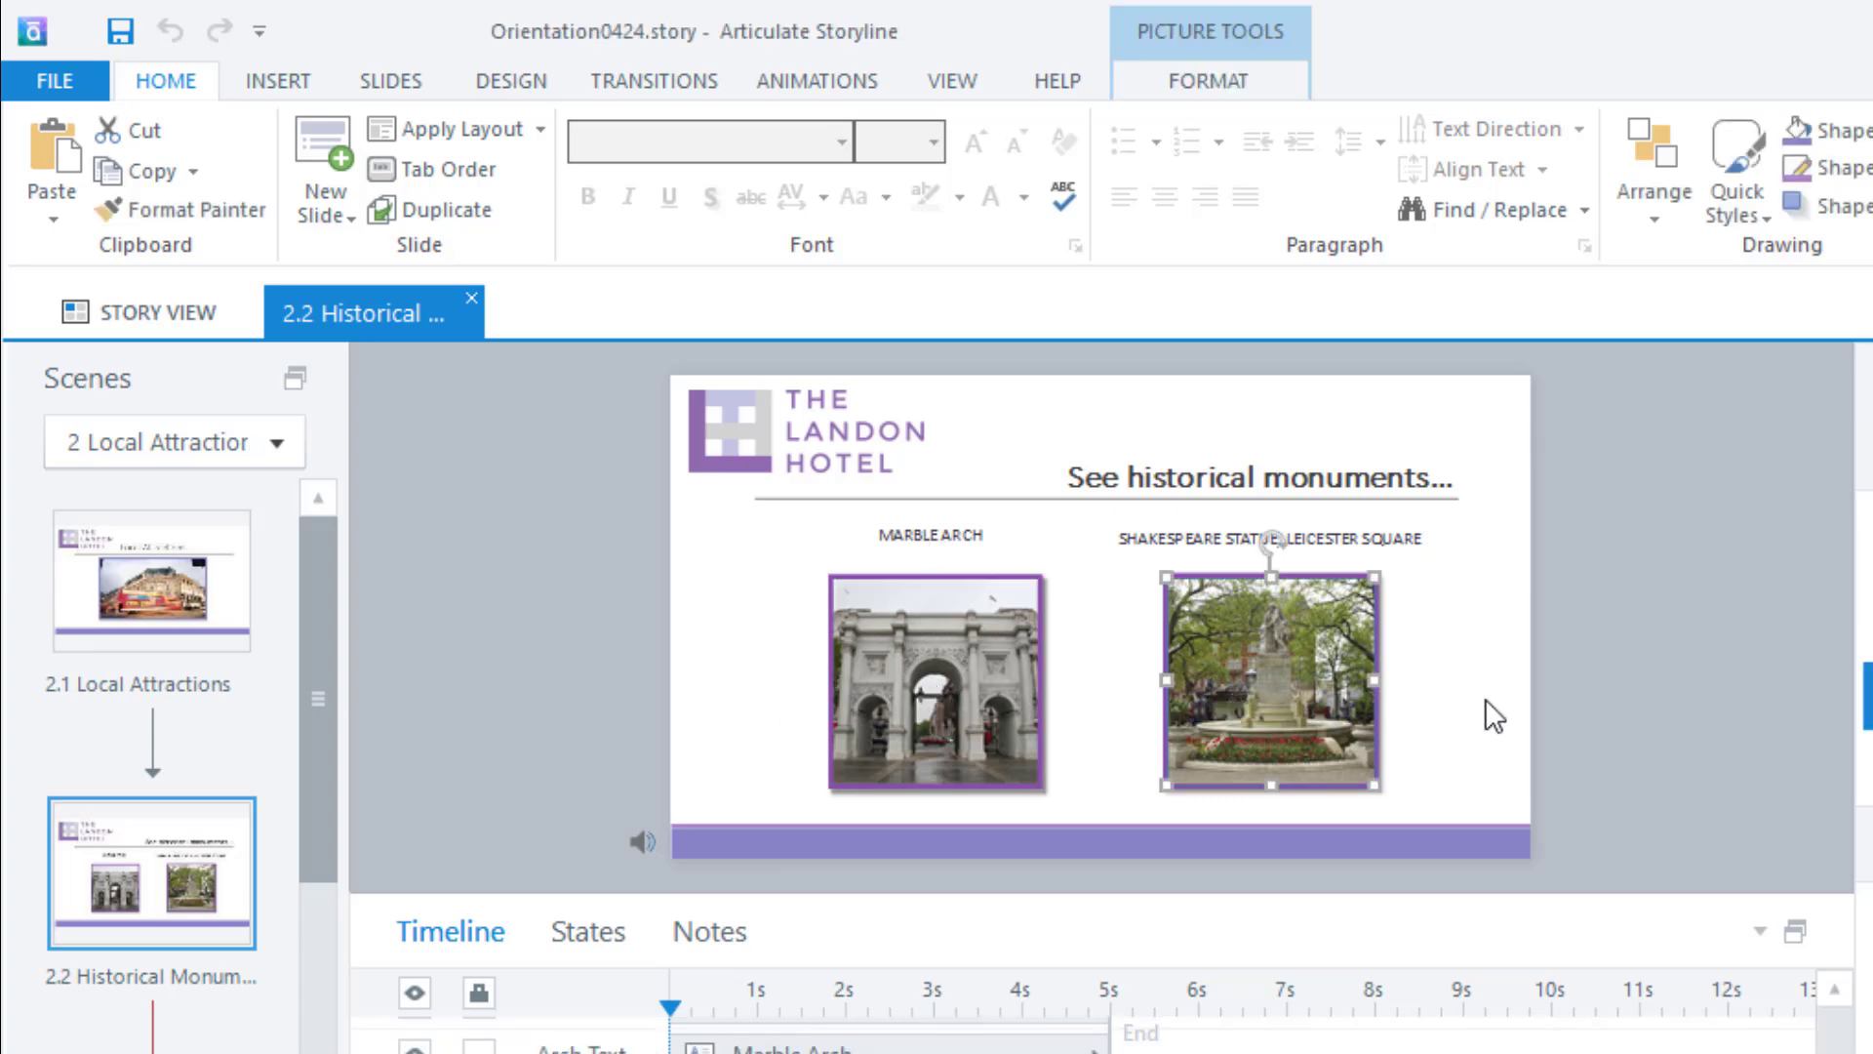
left_click(478, 652)
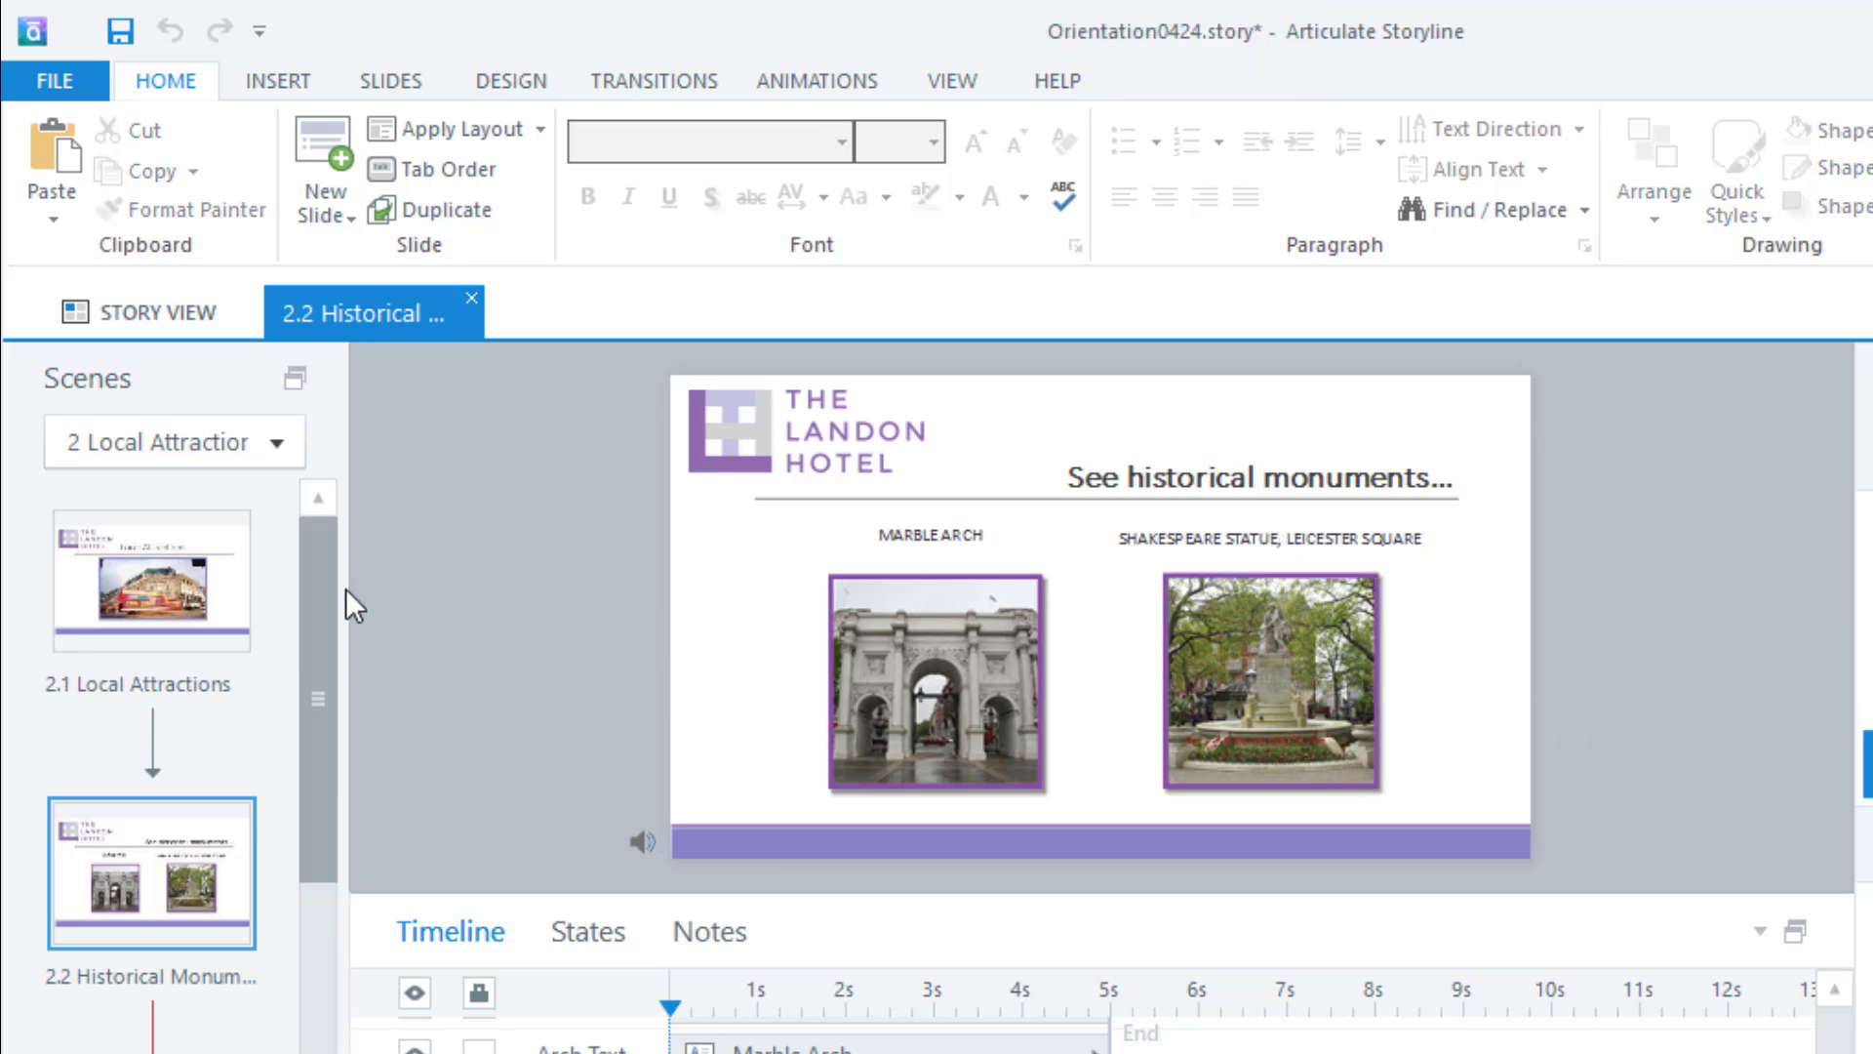
Open the 1.3 Location slide in the 1 Hotel Background scene
left_click(277, 442)
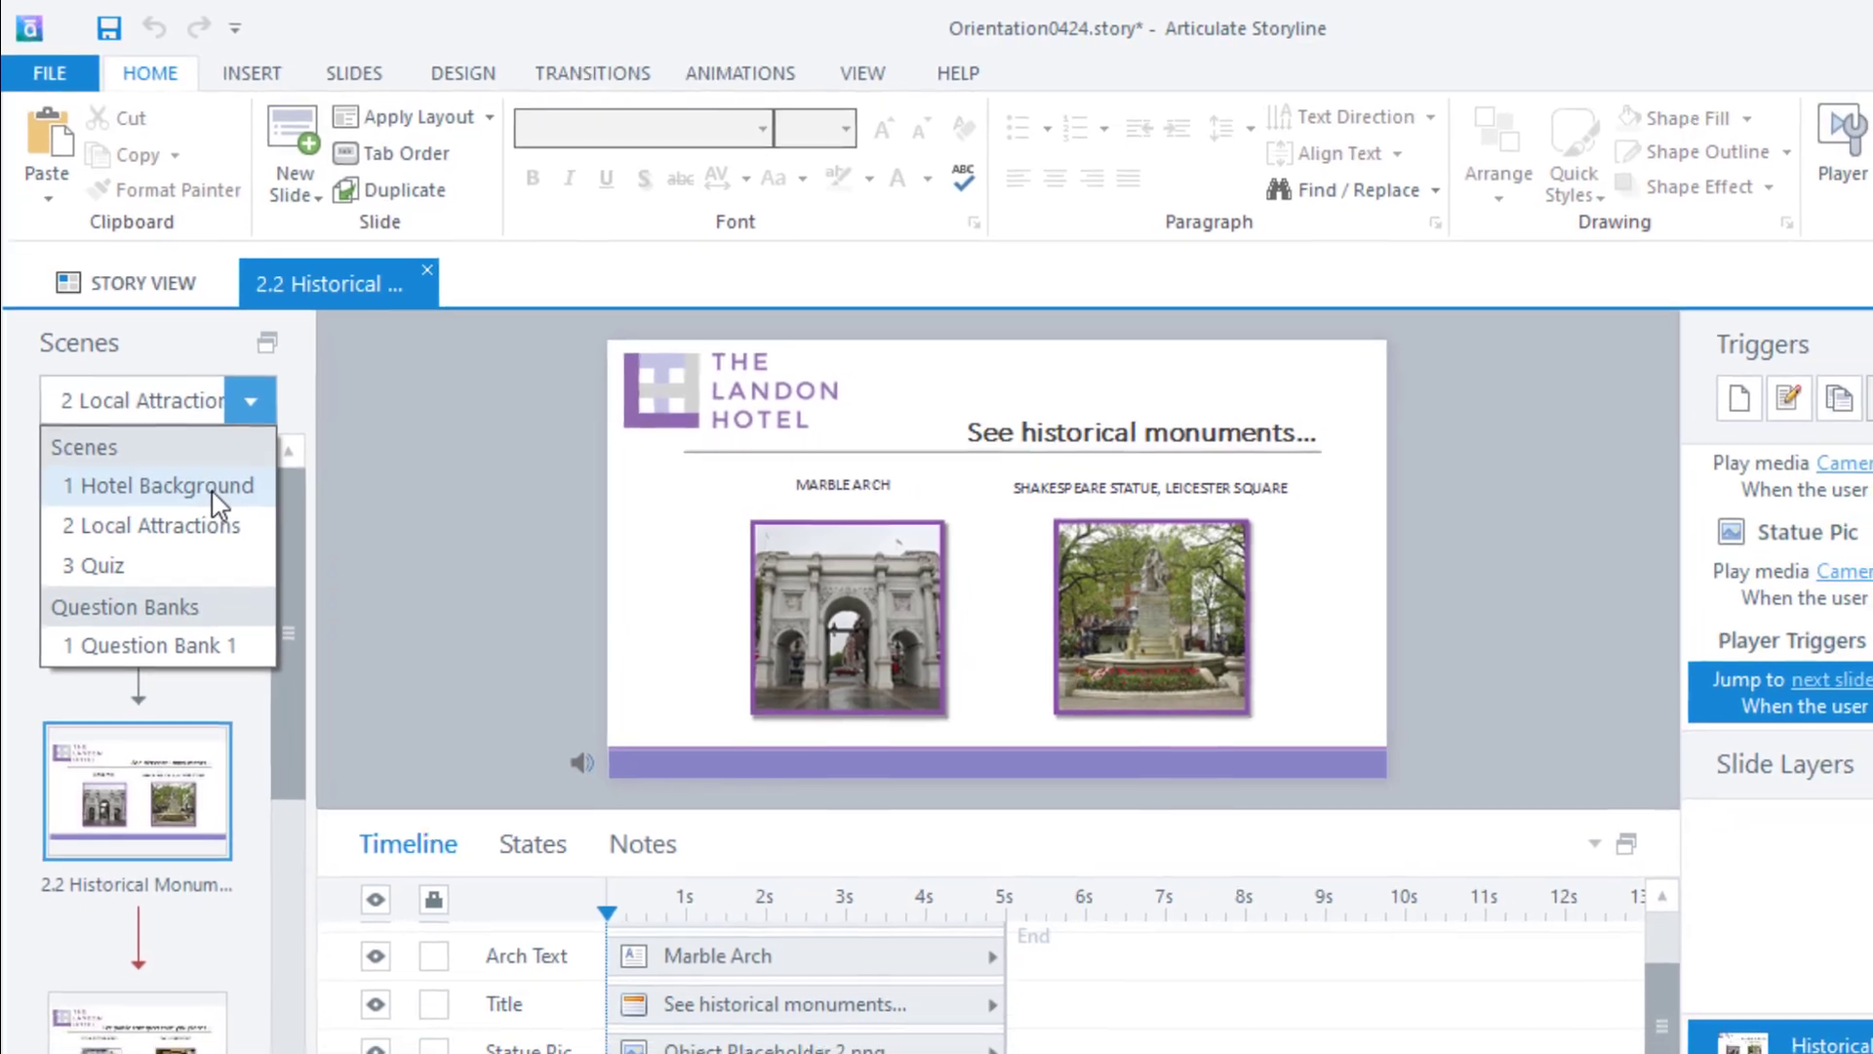
left_click(228, 510)
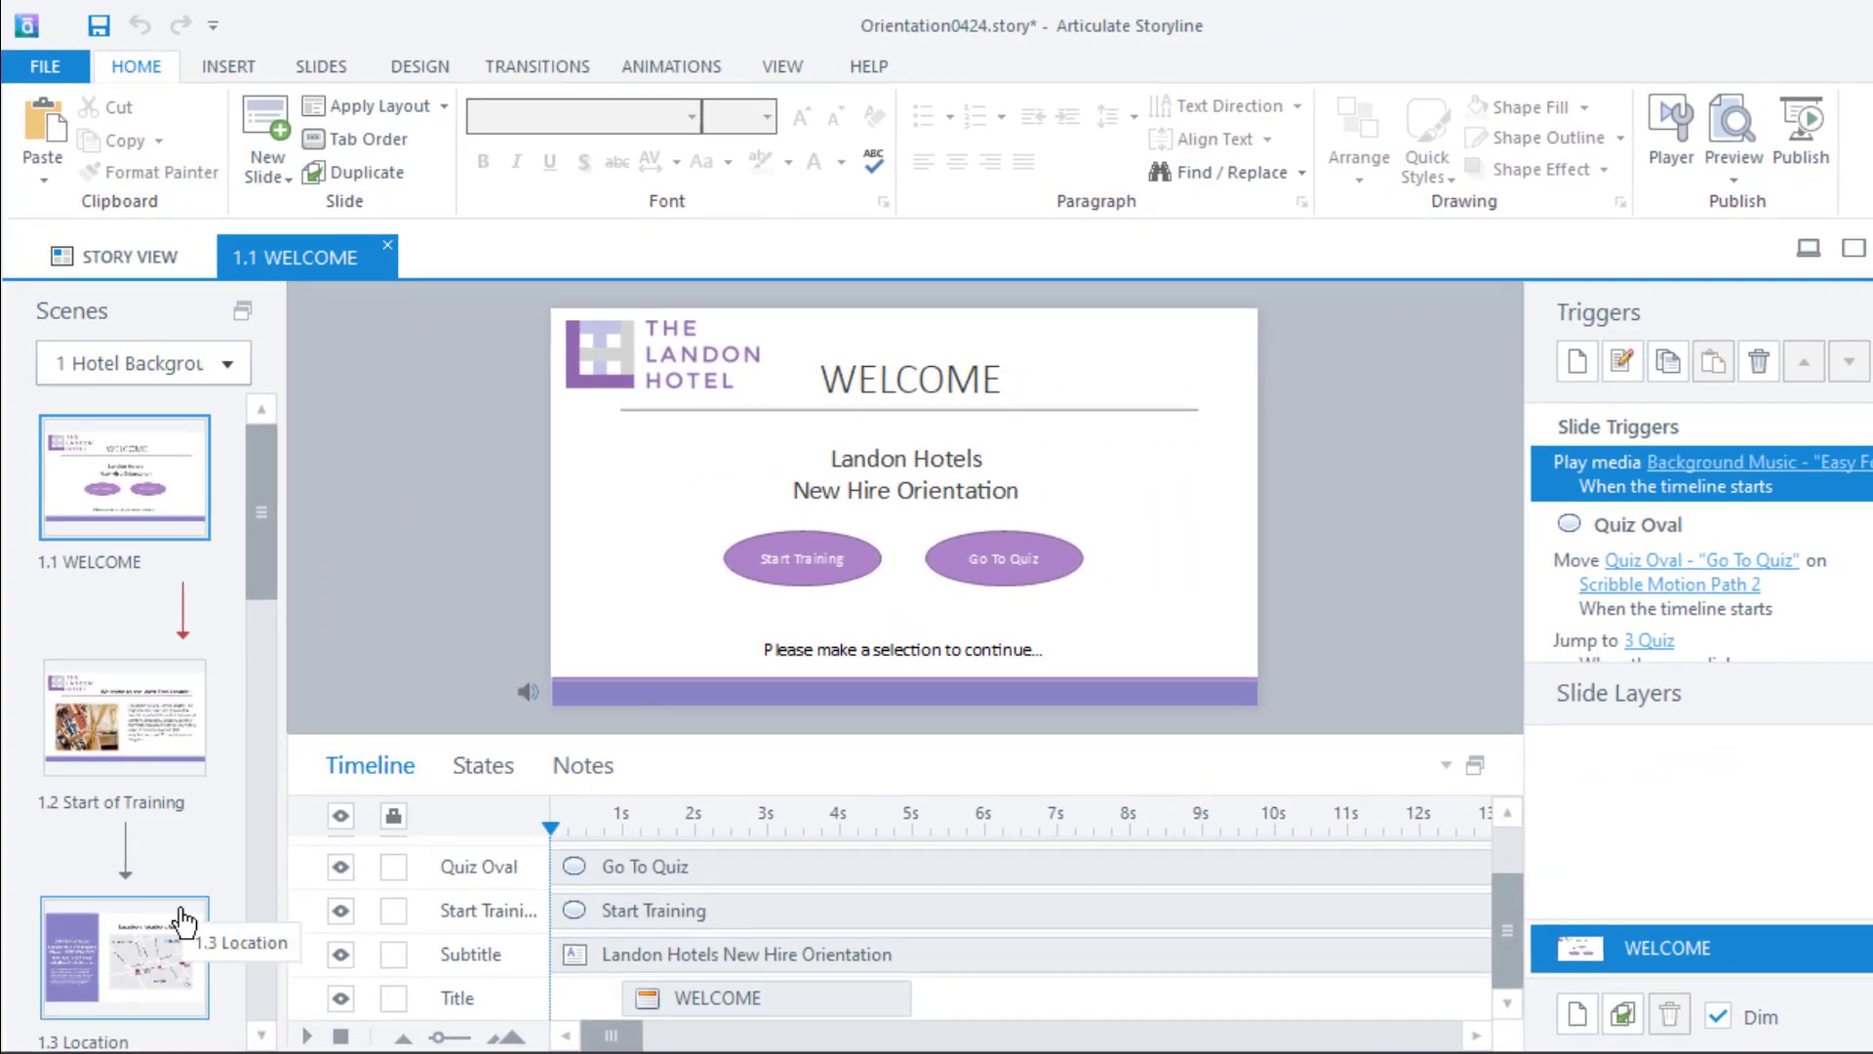
left_click(186, 939)
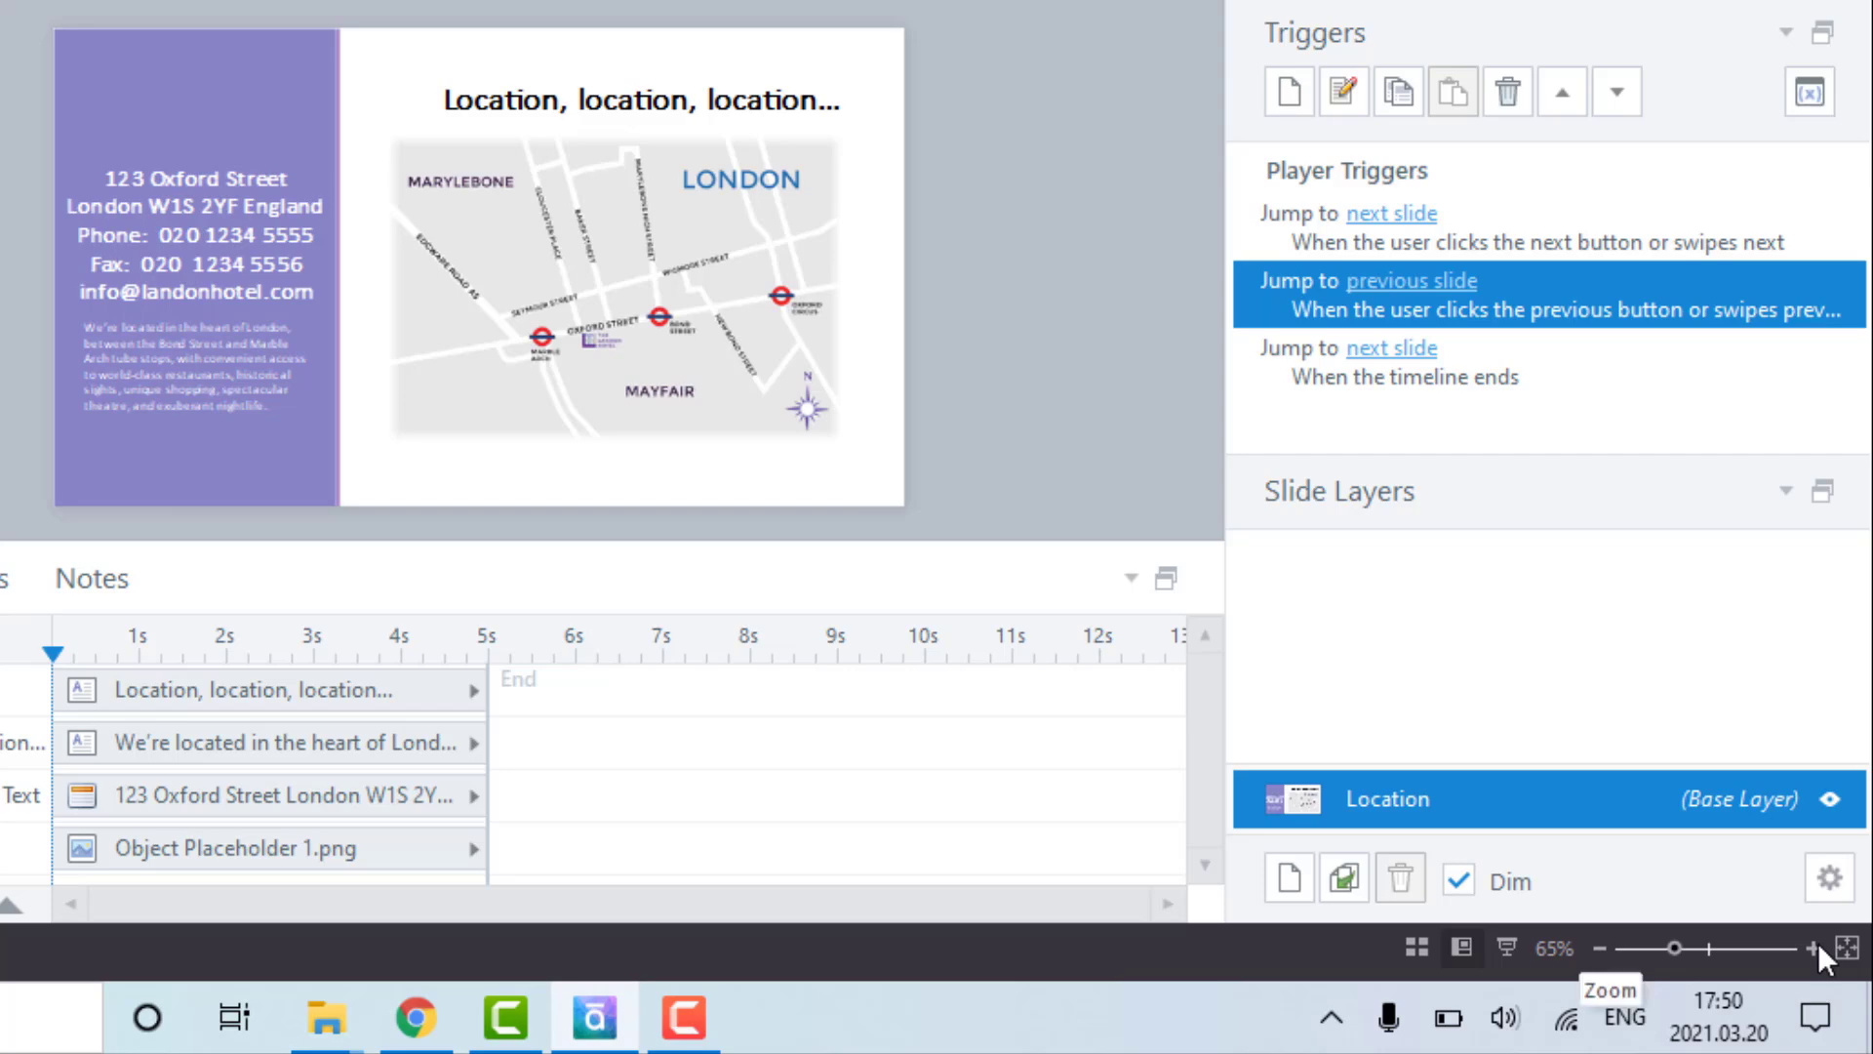
Examine the Marble Arch, Bond Street and Oxford Circus station symbols on the map up close at 200% magnification
left_click(1814, 947)
left_click(1816, 944)
left_click(1816, 944)
left_click(1816, 944)
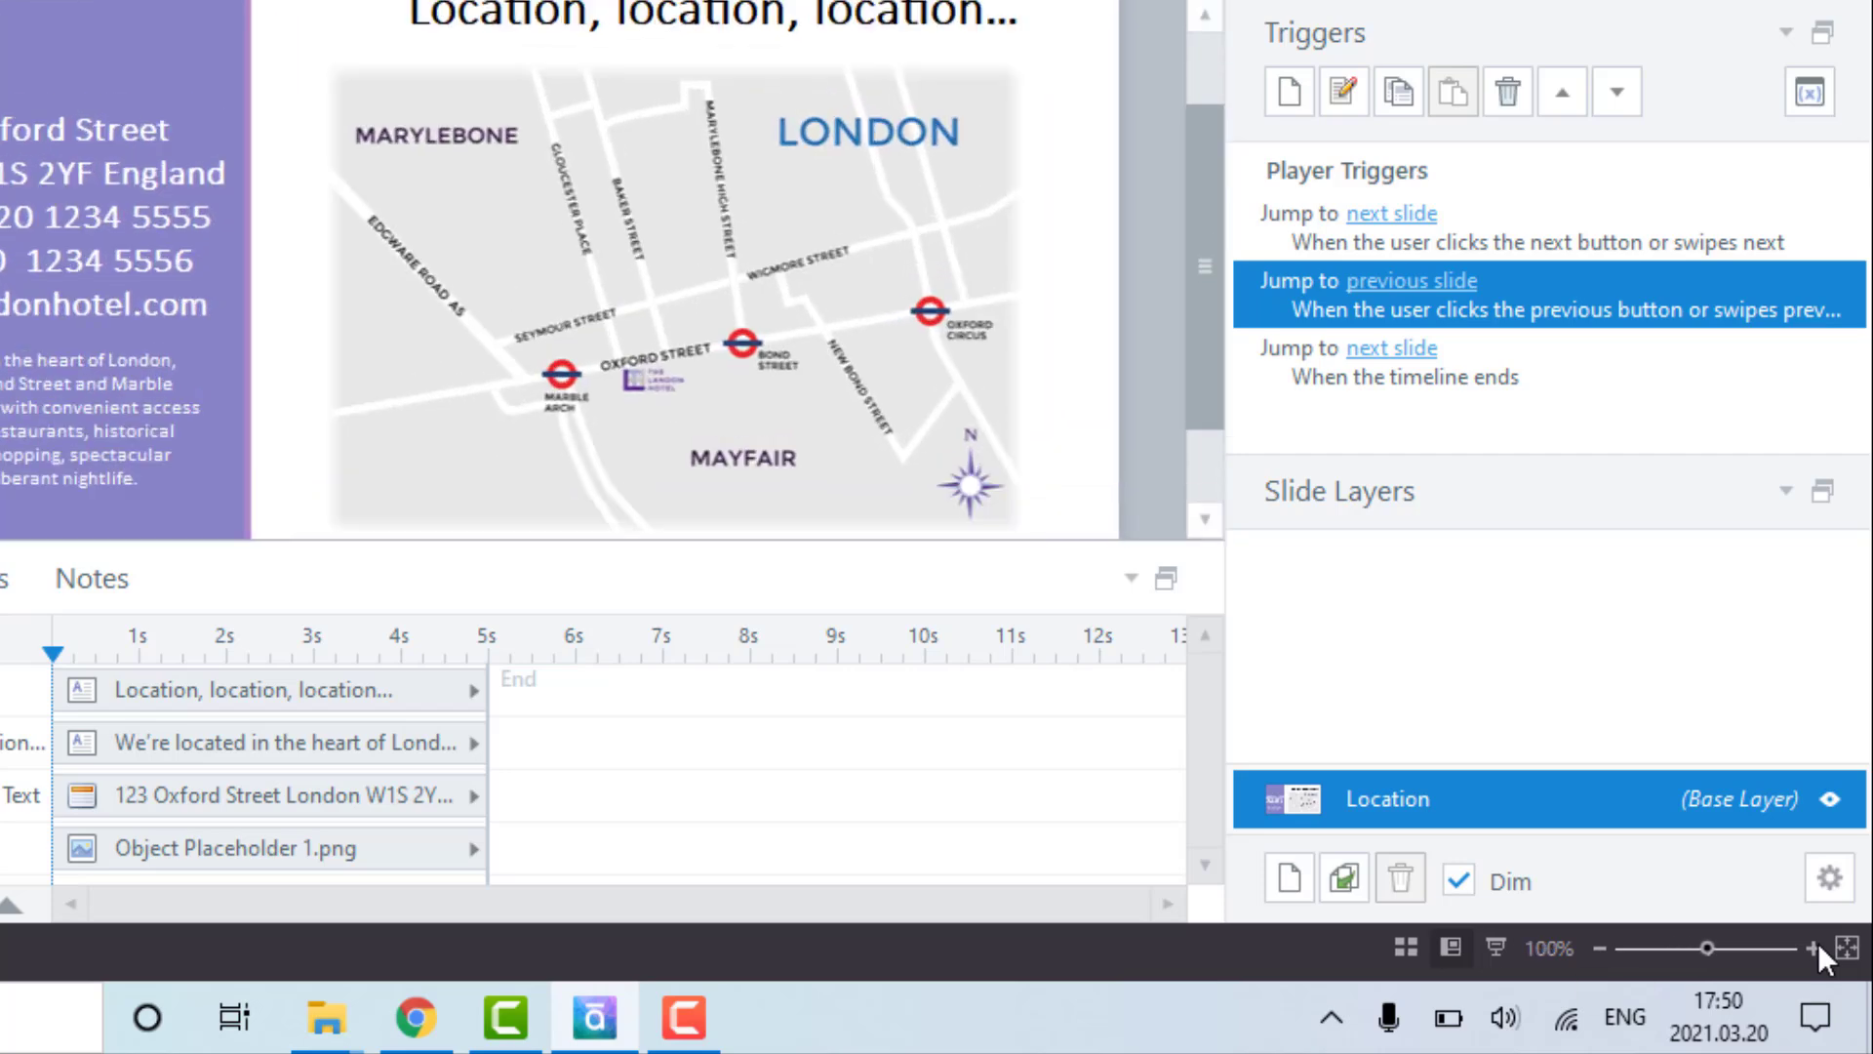
left_click(1817, 944)
left_click(1817, 945)
left_click(1816, 944)
left_click(1816, 945)
left_click(1816, 944)
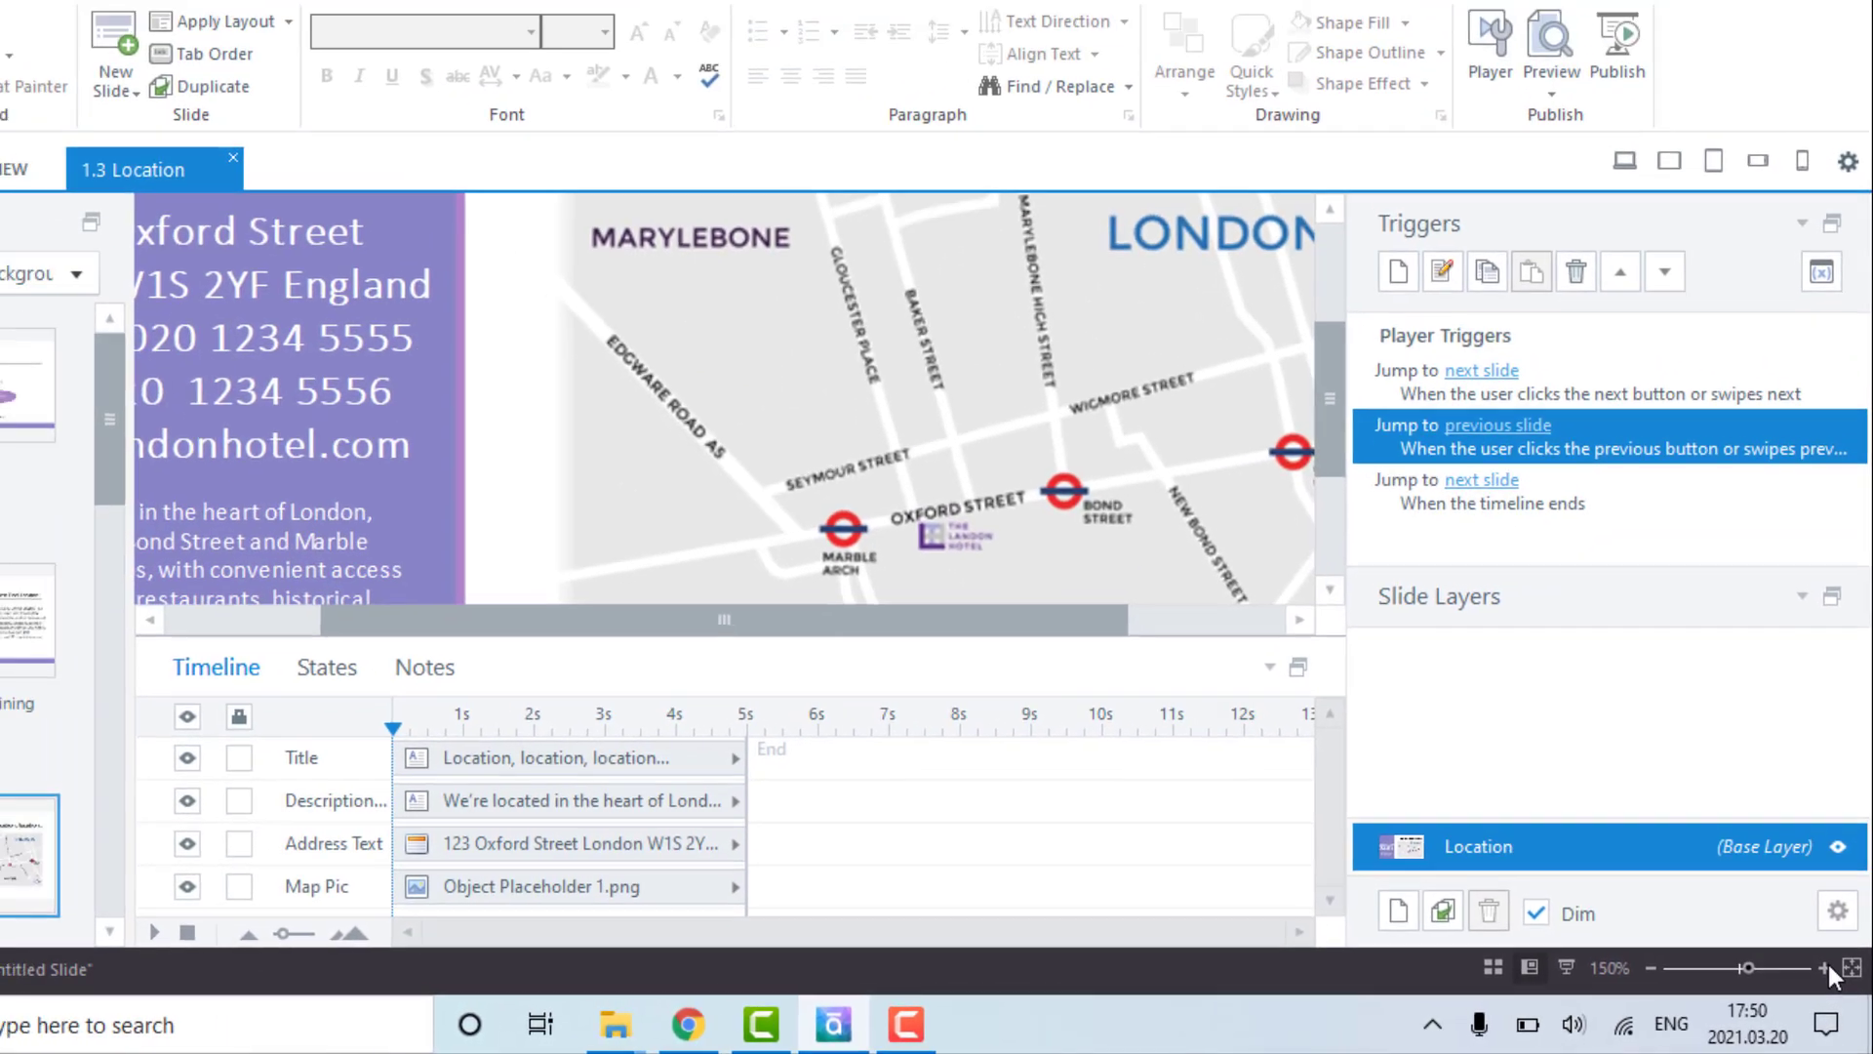
left_click(1816, 944)
left_click(1830, 969)
left_click(1830, 969)
left_click(1830, 969)
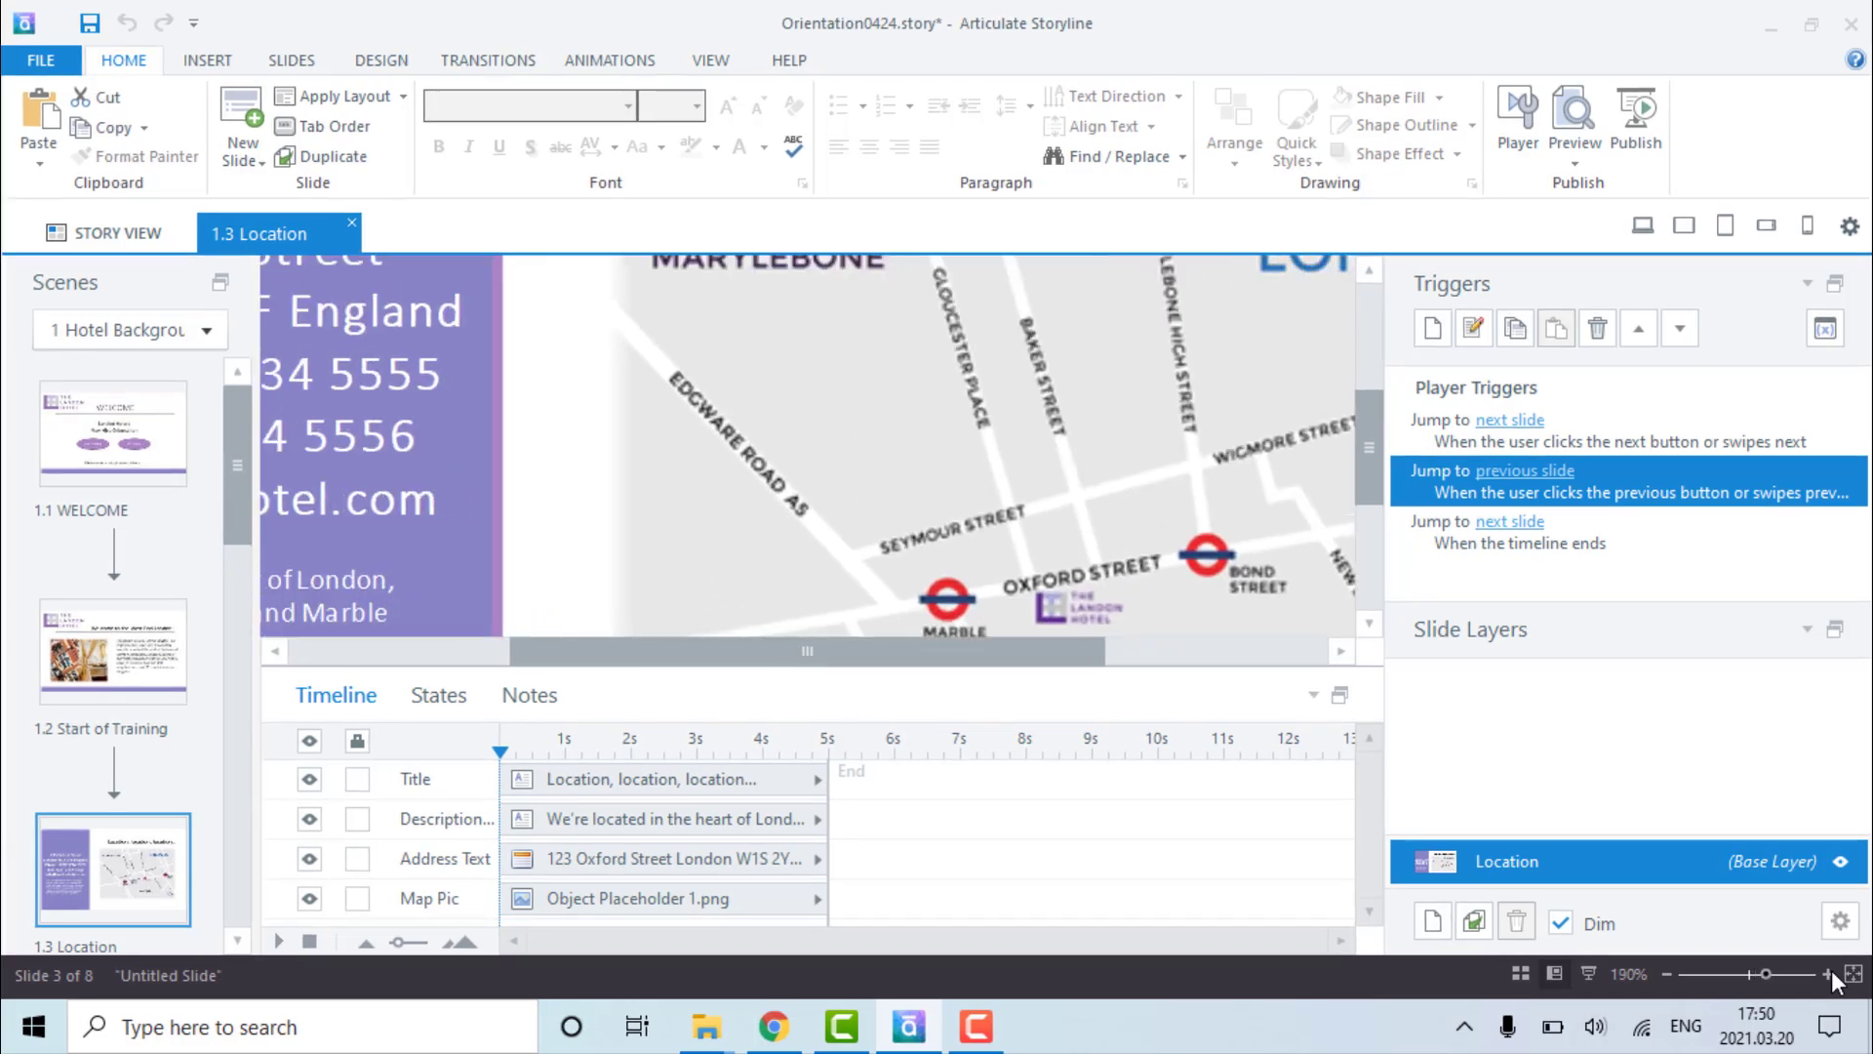
left_click(1830, 969)
left_click_drag(1082, 656, 1190, 672)
scroll(1376, 496, "down", 3)
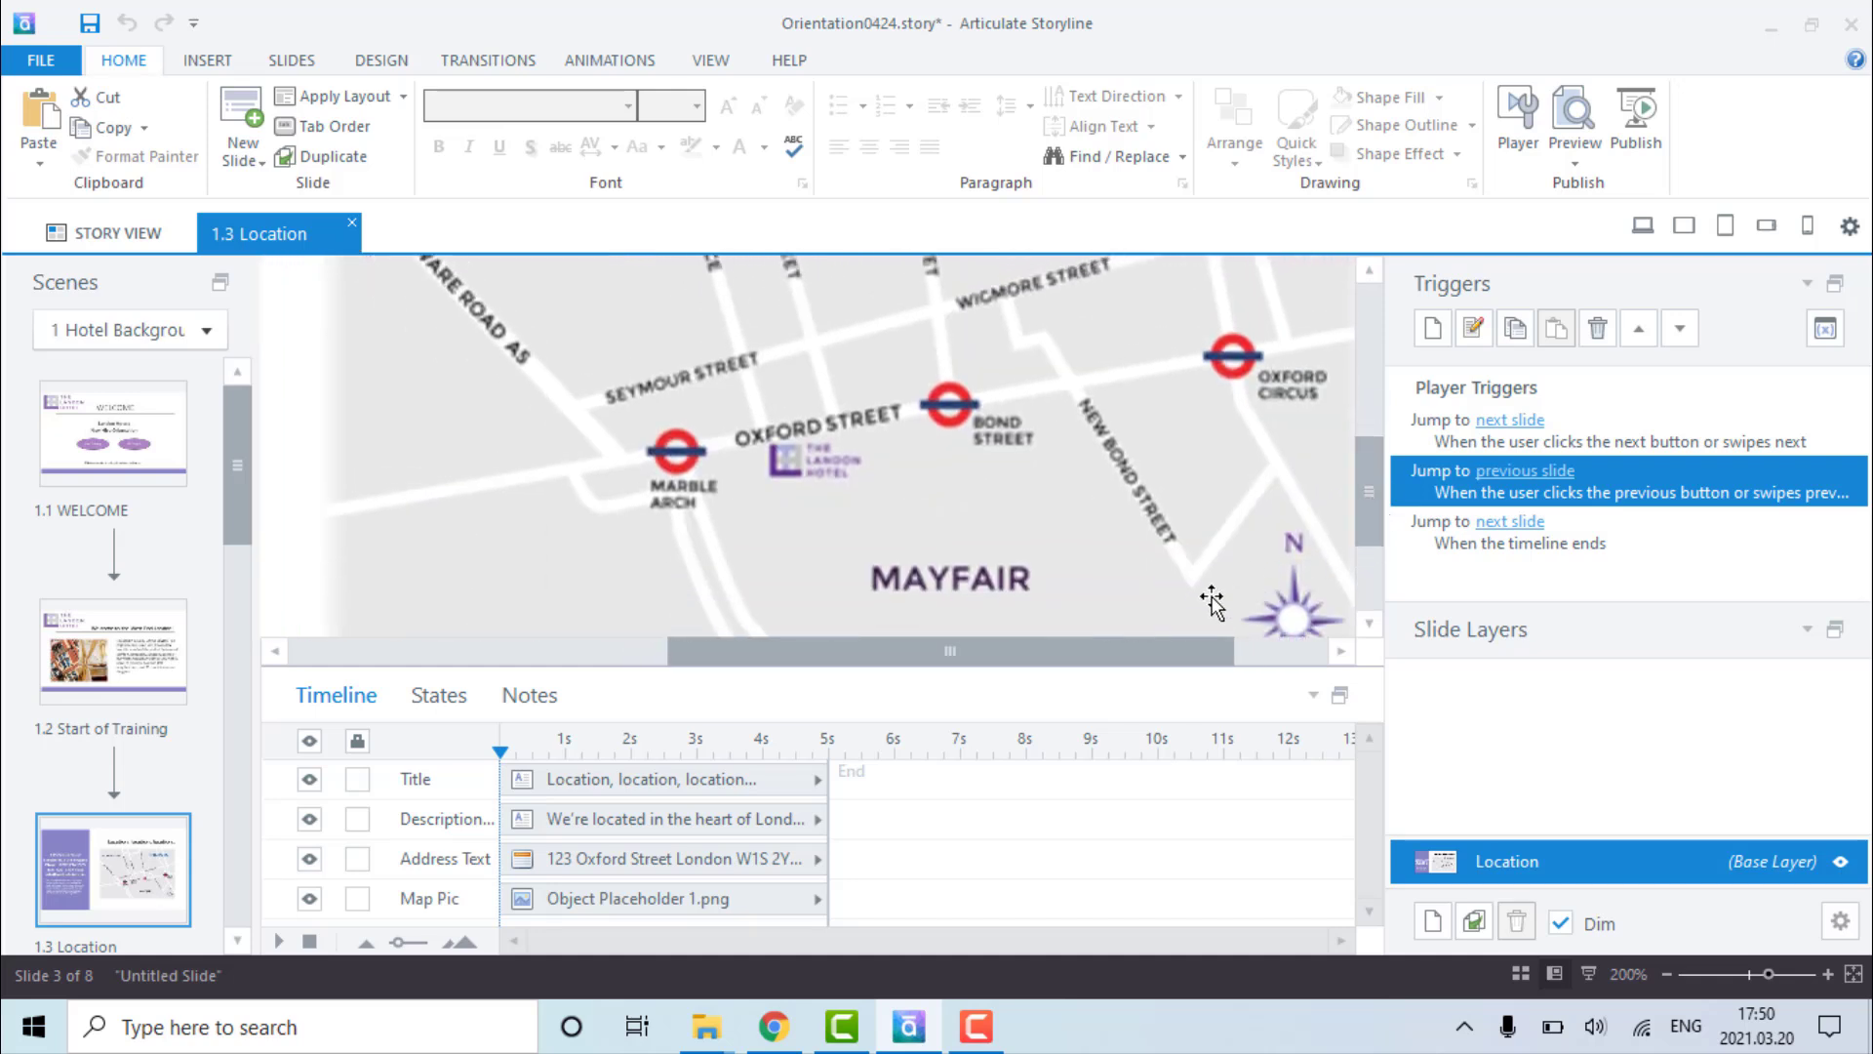
left_click_drag(1192, 667, 1233, 671)
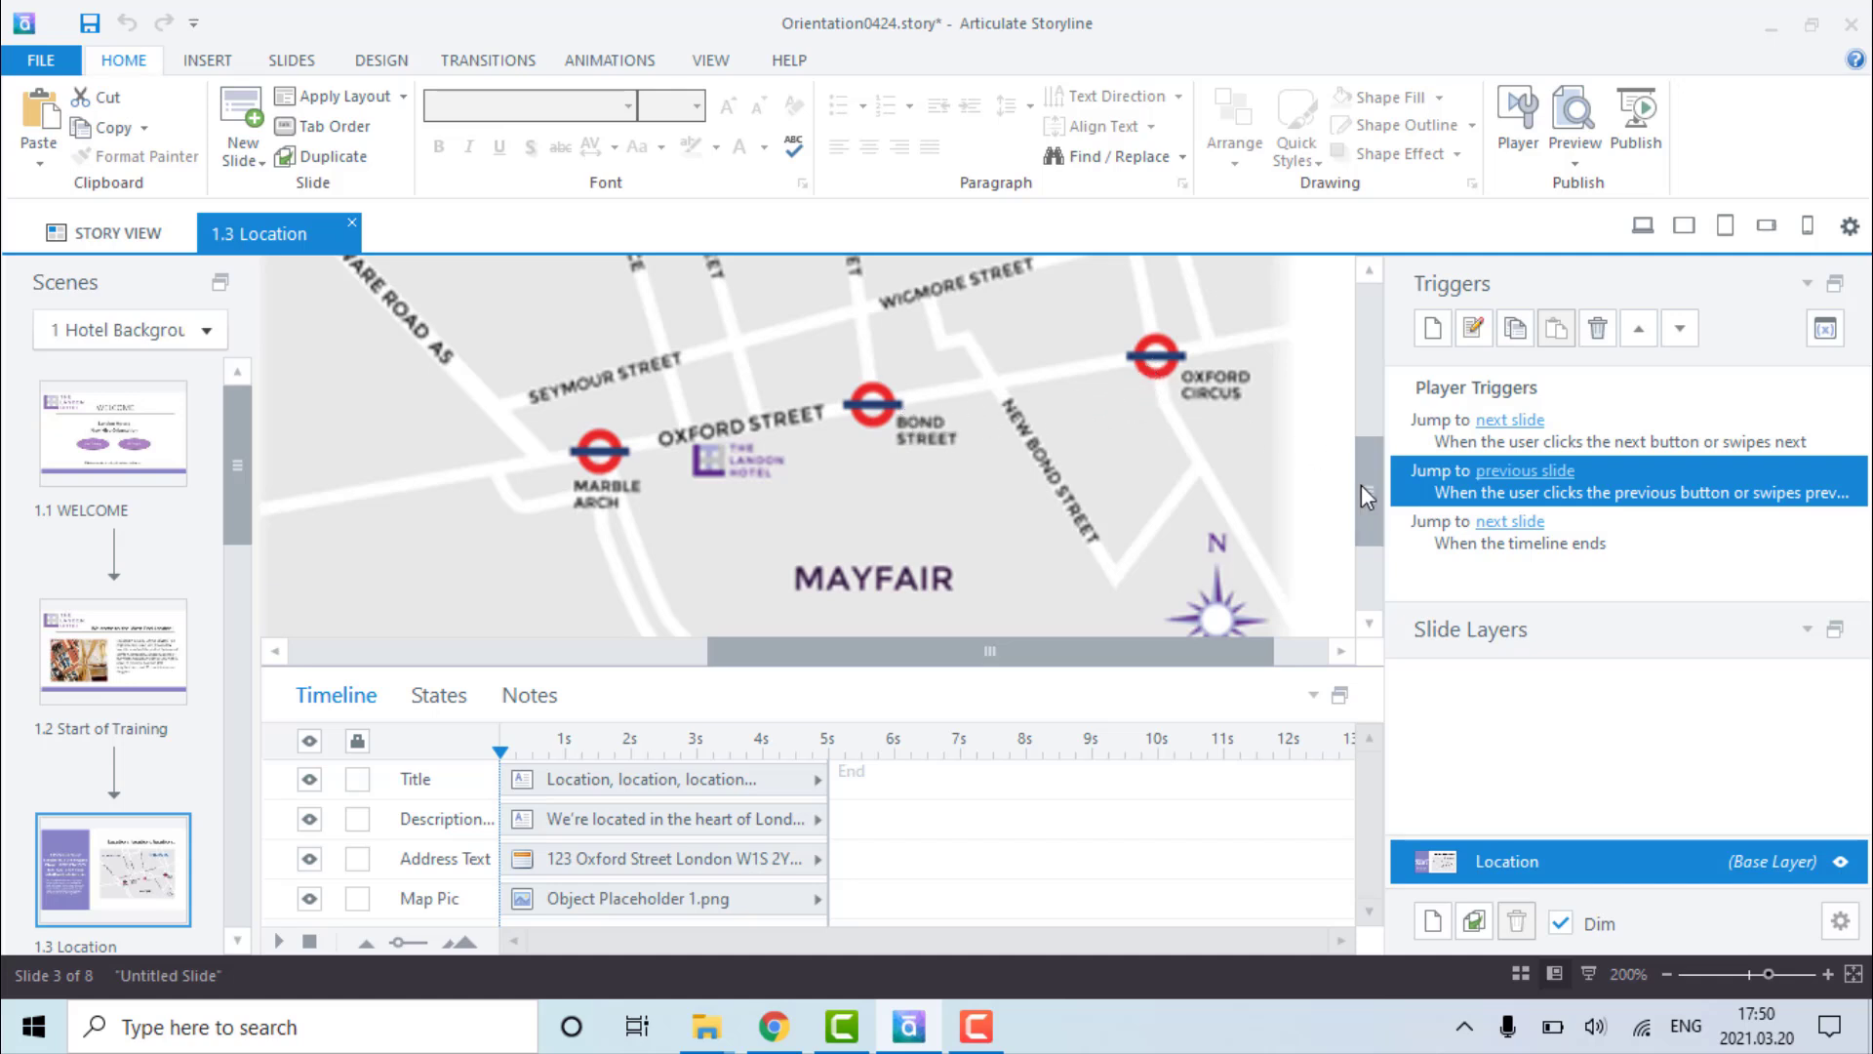
left_click_drag(1365, 486, 1368, 478)
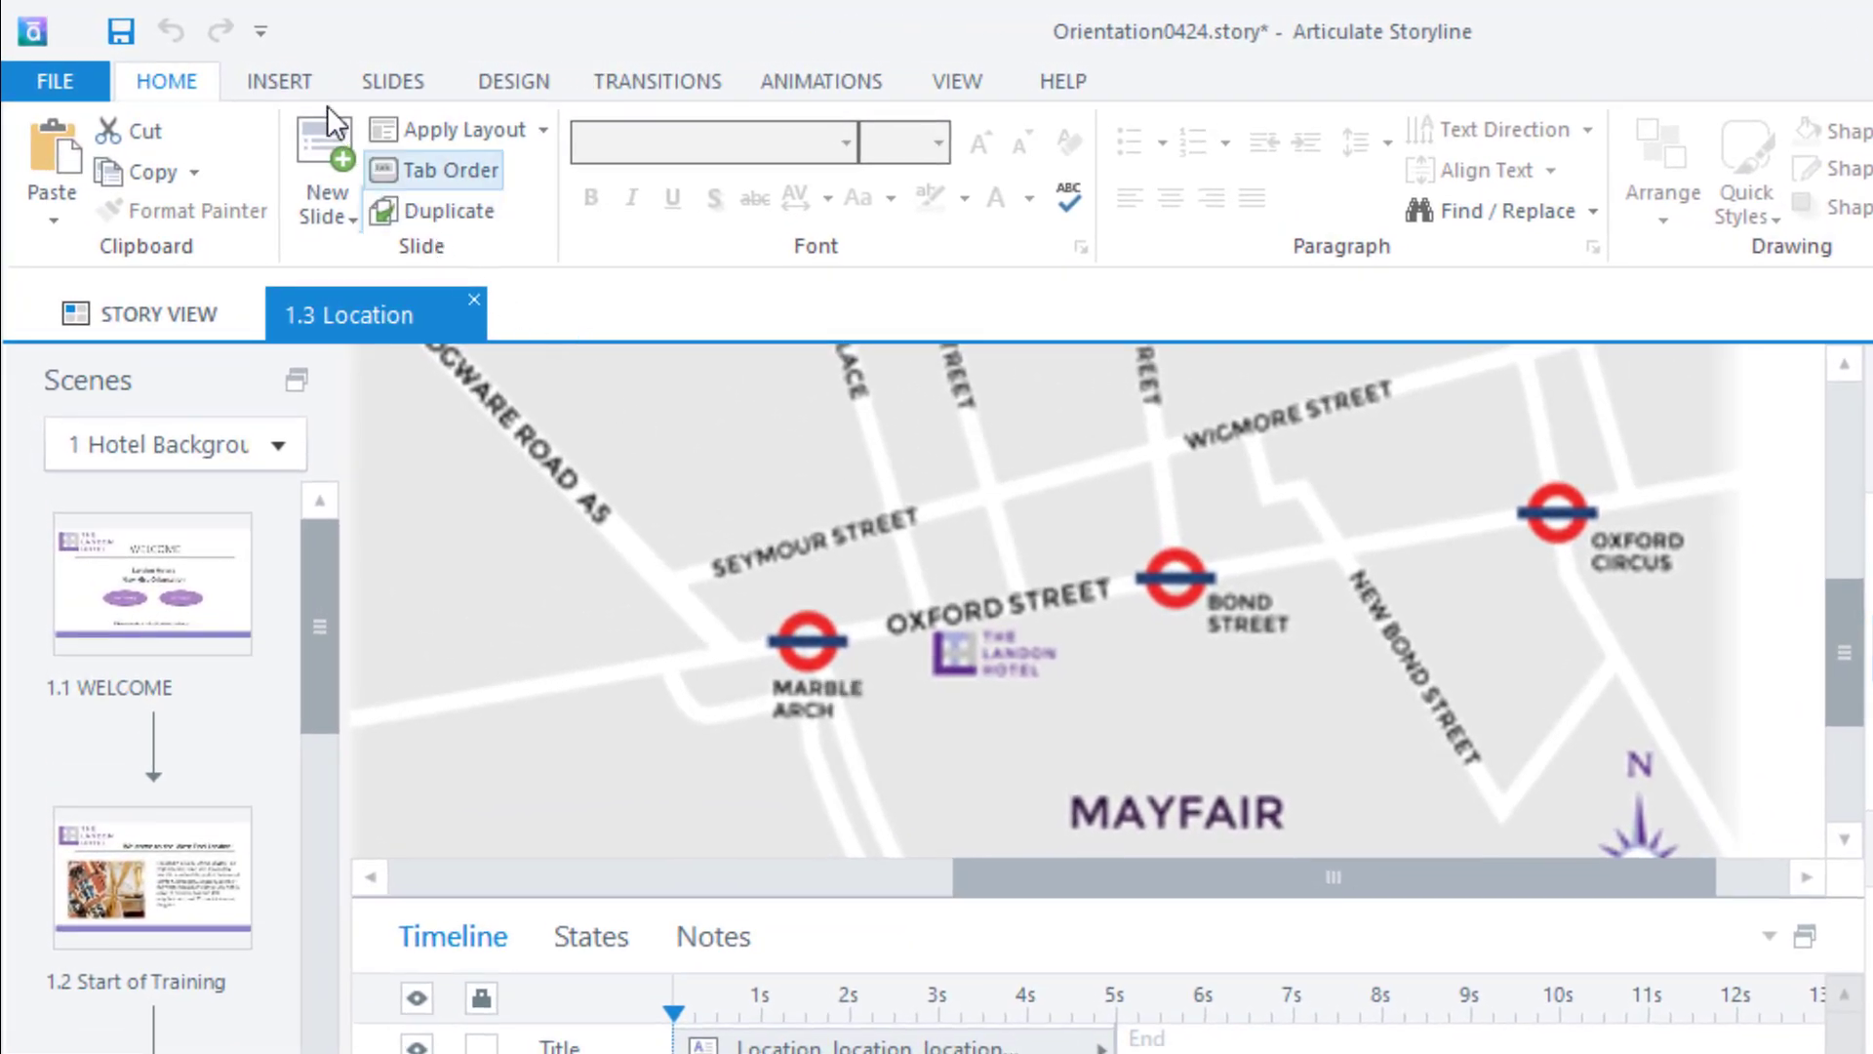
Draw an oval hotspot covering the Marble Arch station symbol on the map
left_click(280, 81)
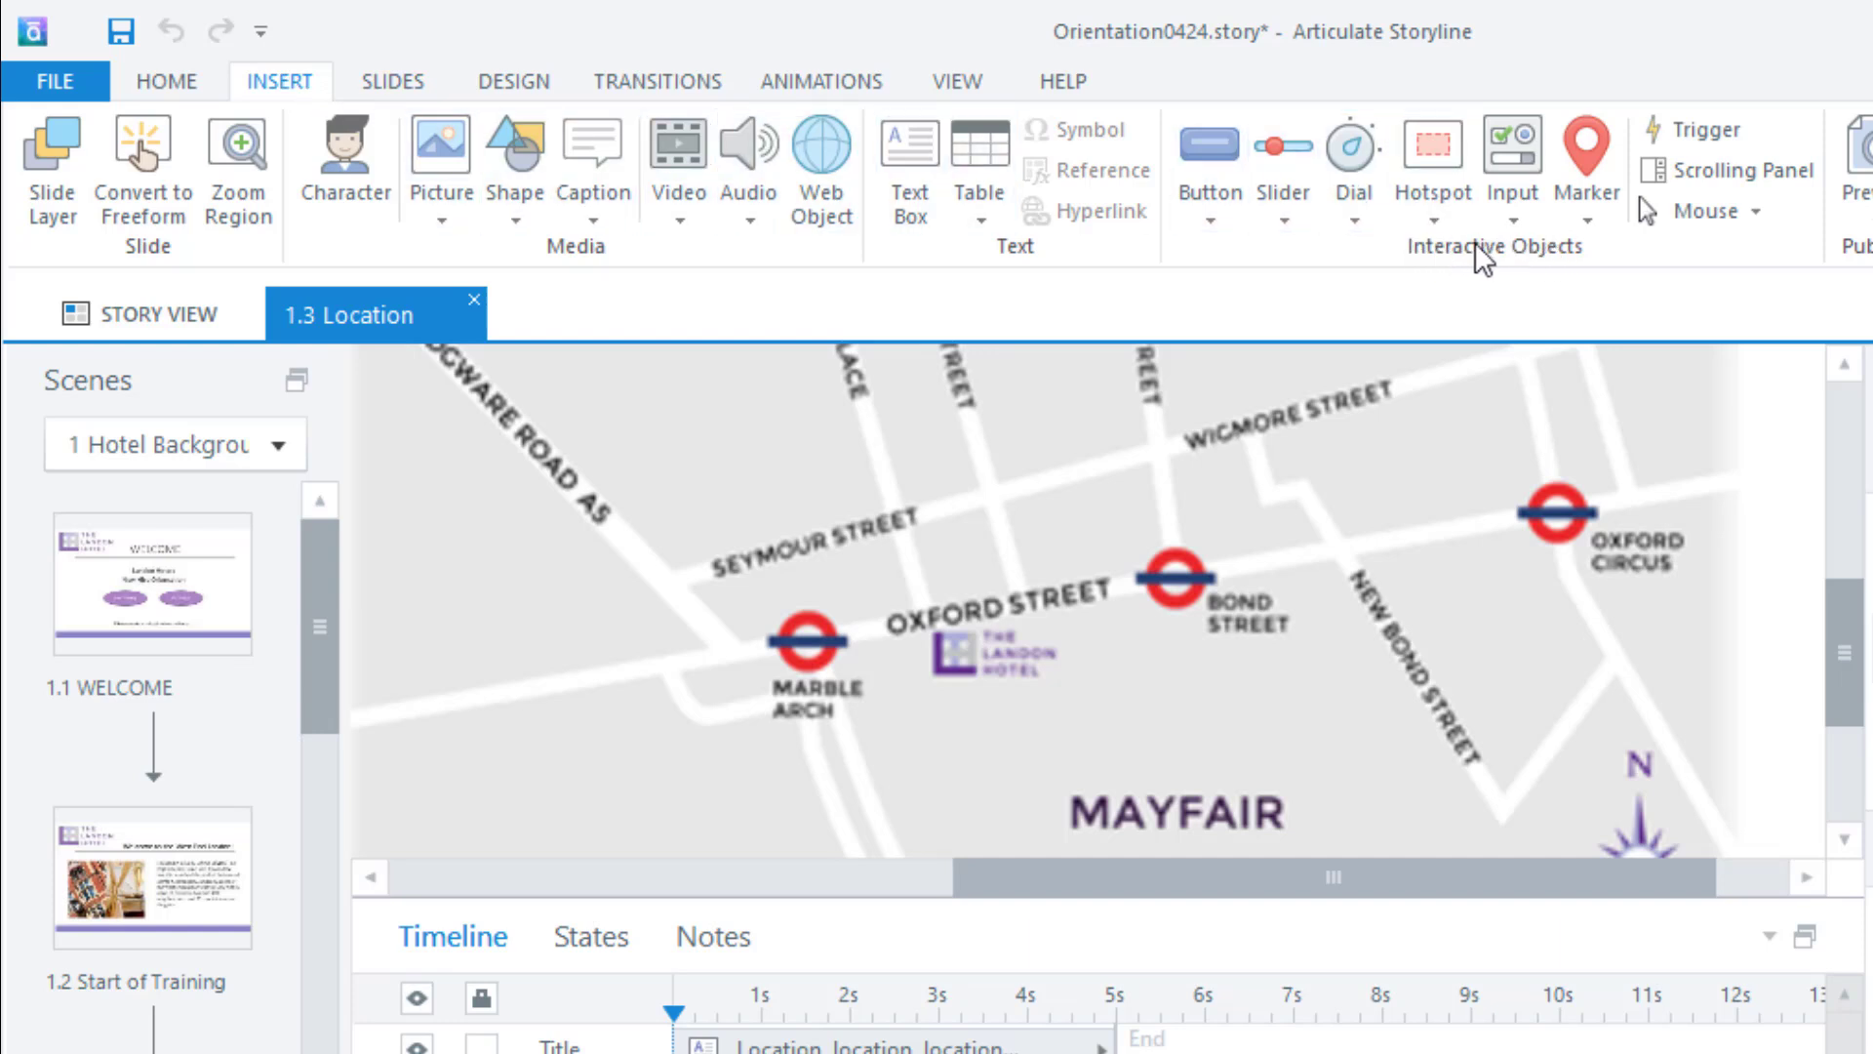
left_click(1432, 226)
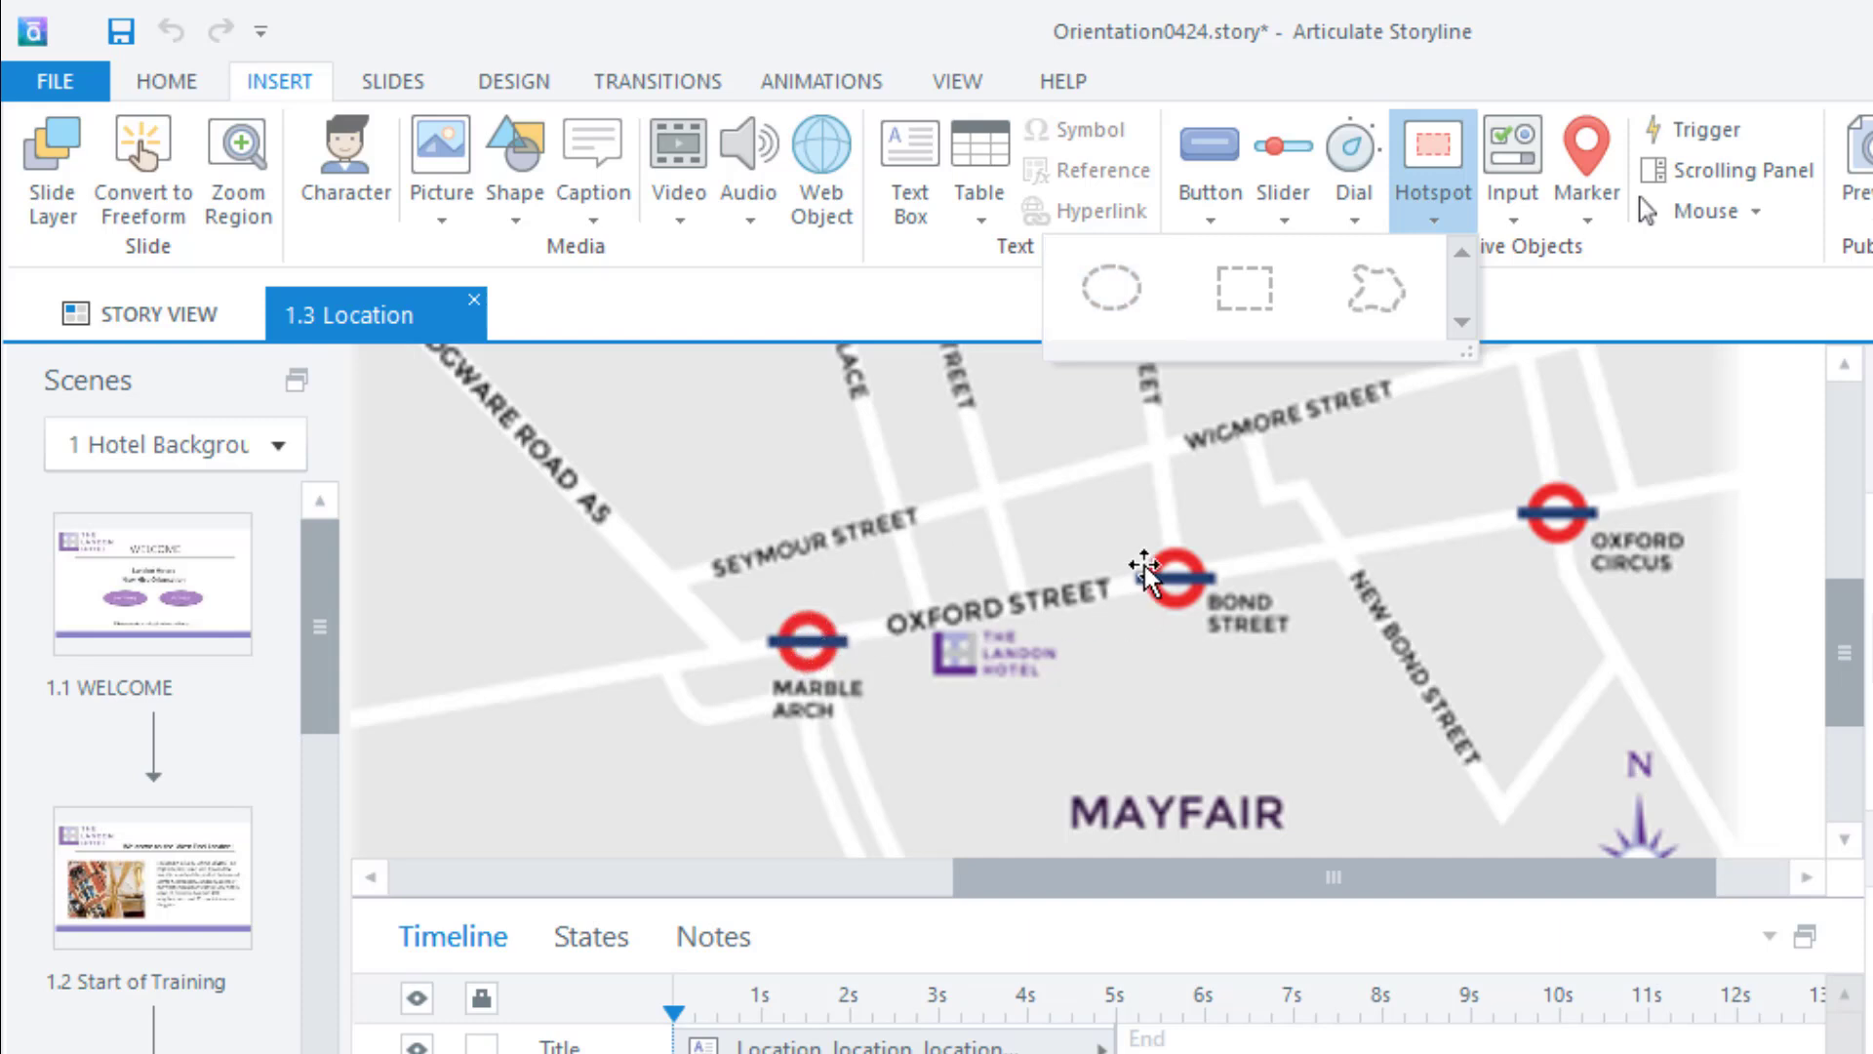
left_click(1132, 314)
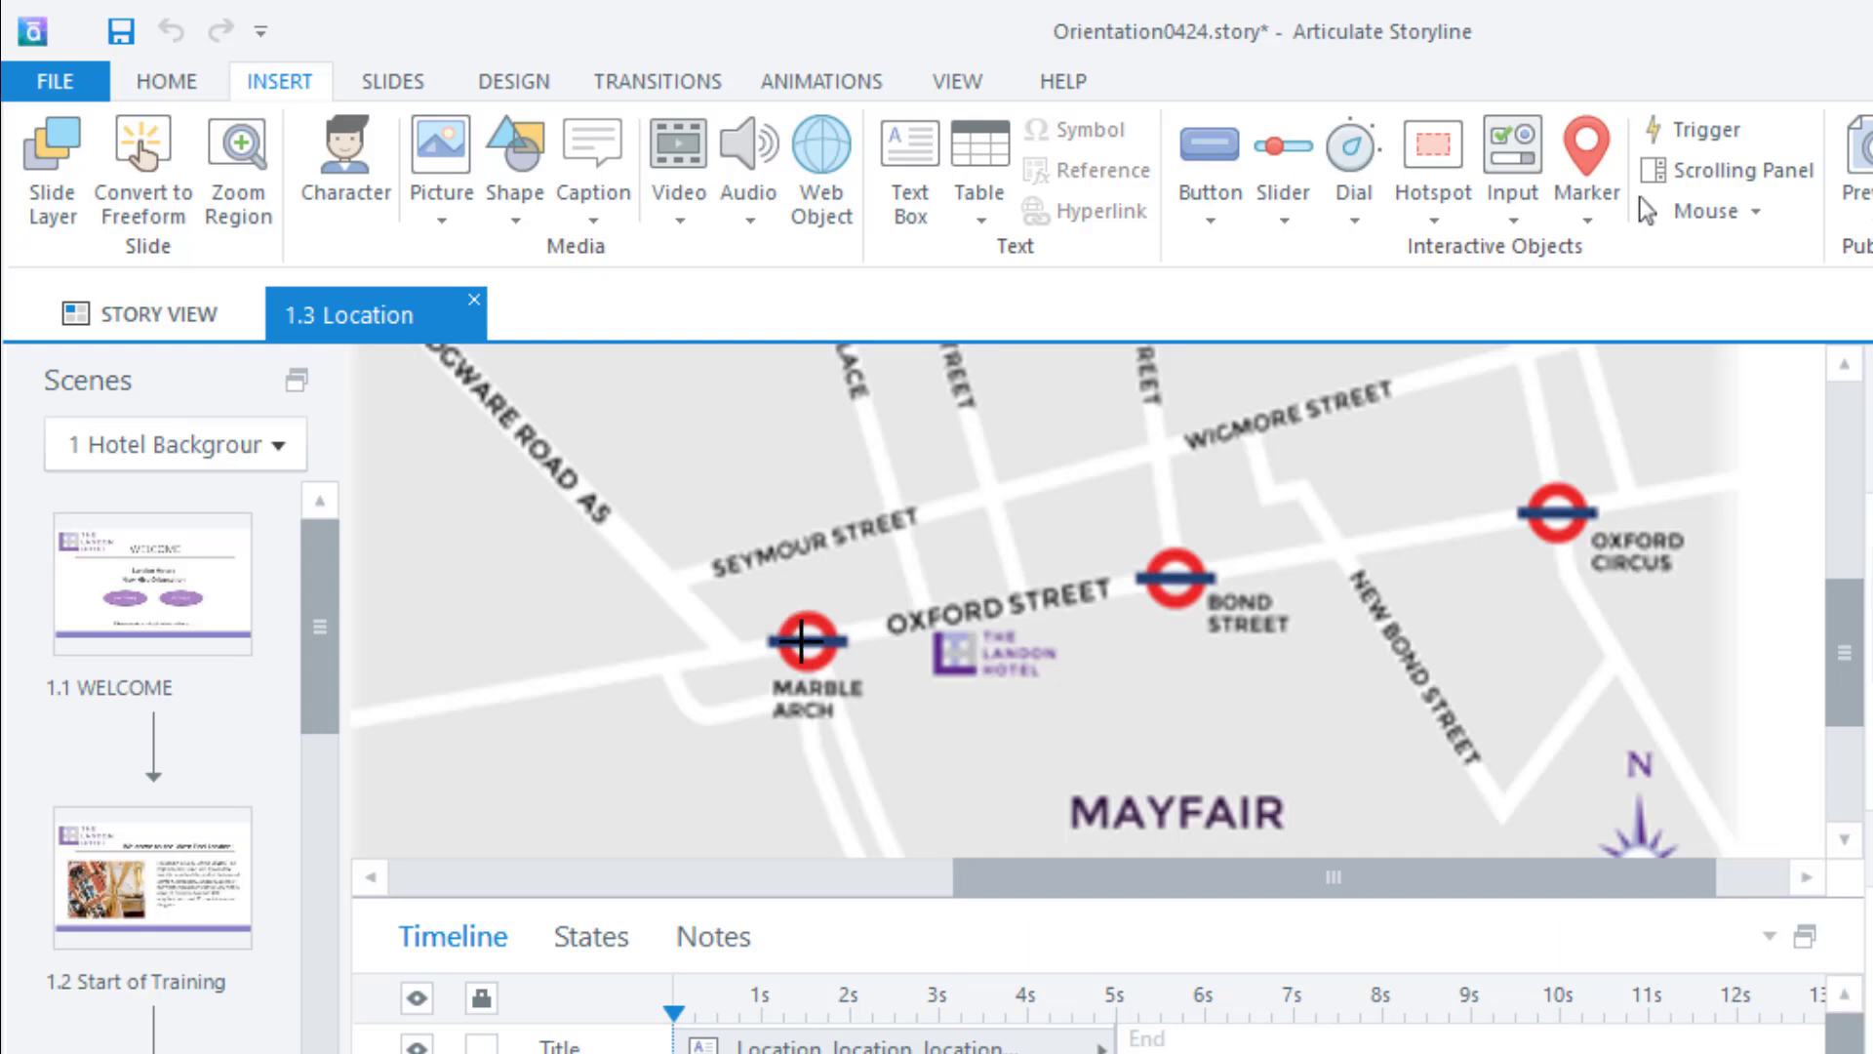
left_click(802, 641)
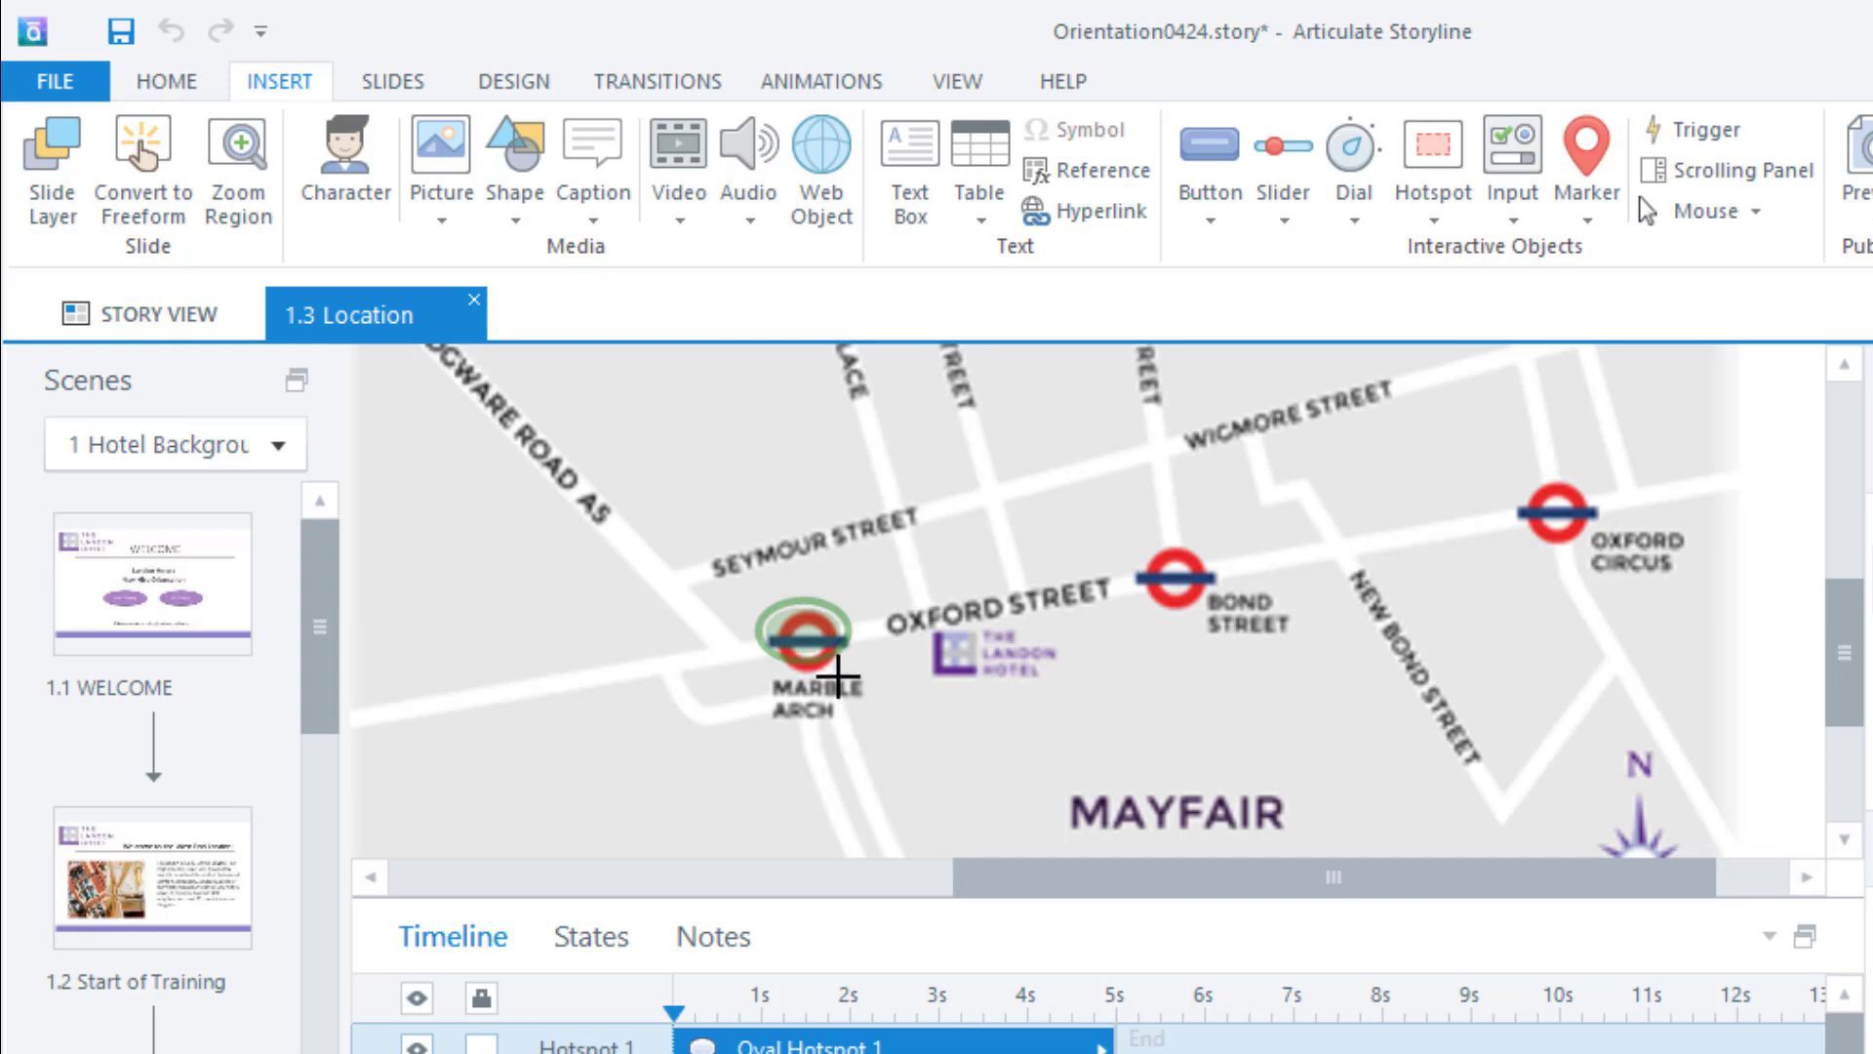
left_click_drag(837, 675, 849, 676)
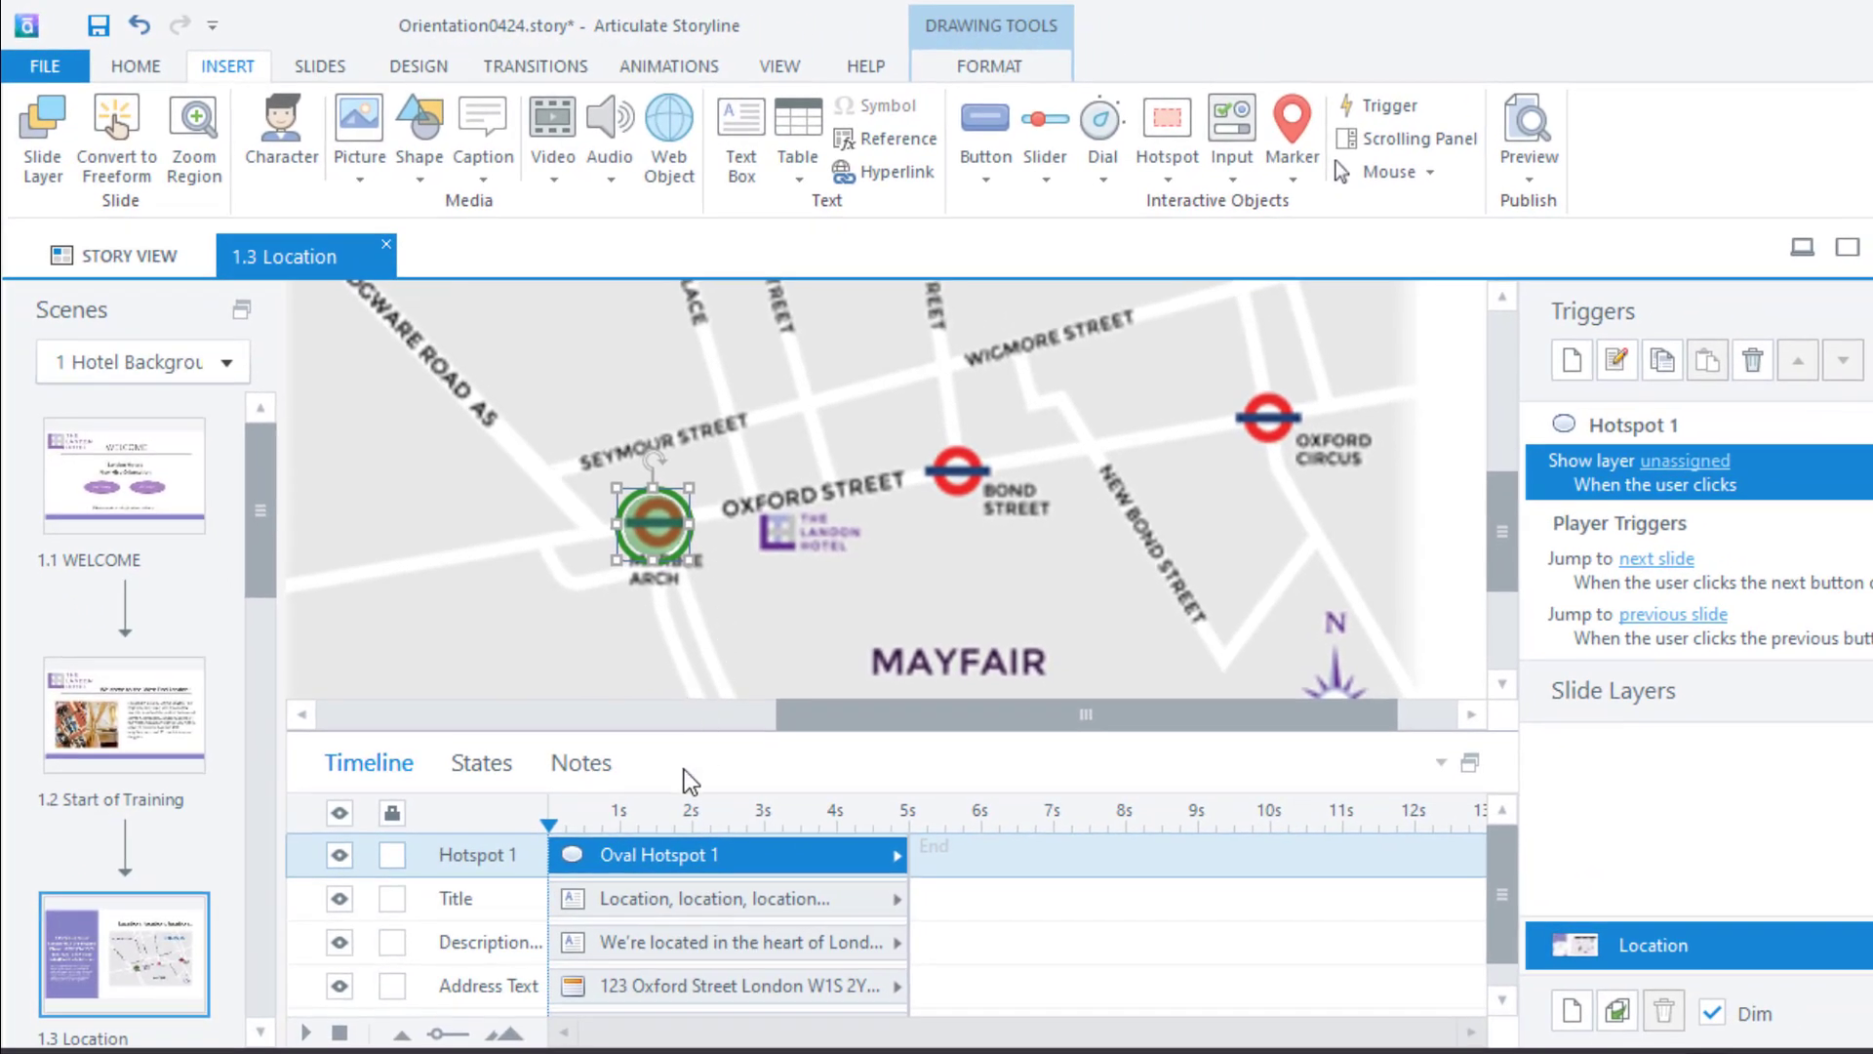
Rename the new hotspot as Marble Arch Hotspot in the timeline
double_click(497, 856)
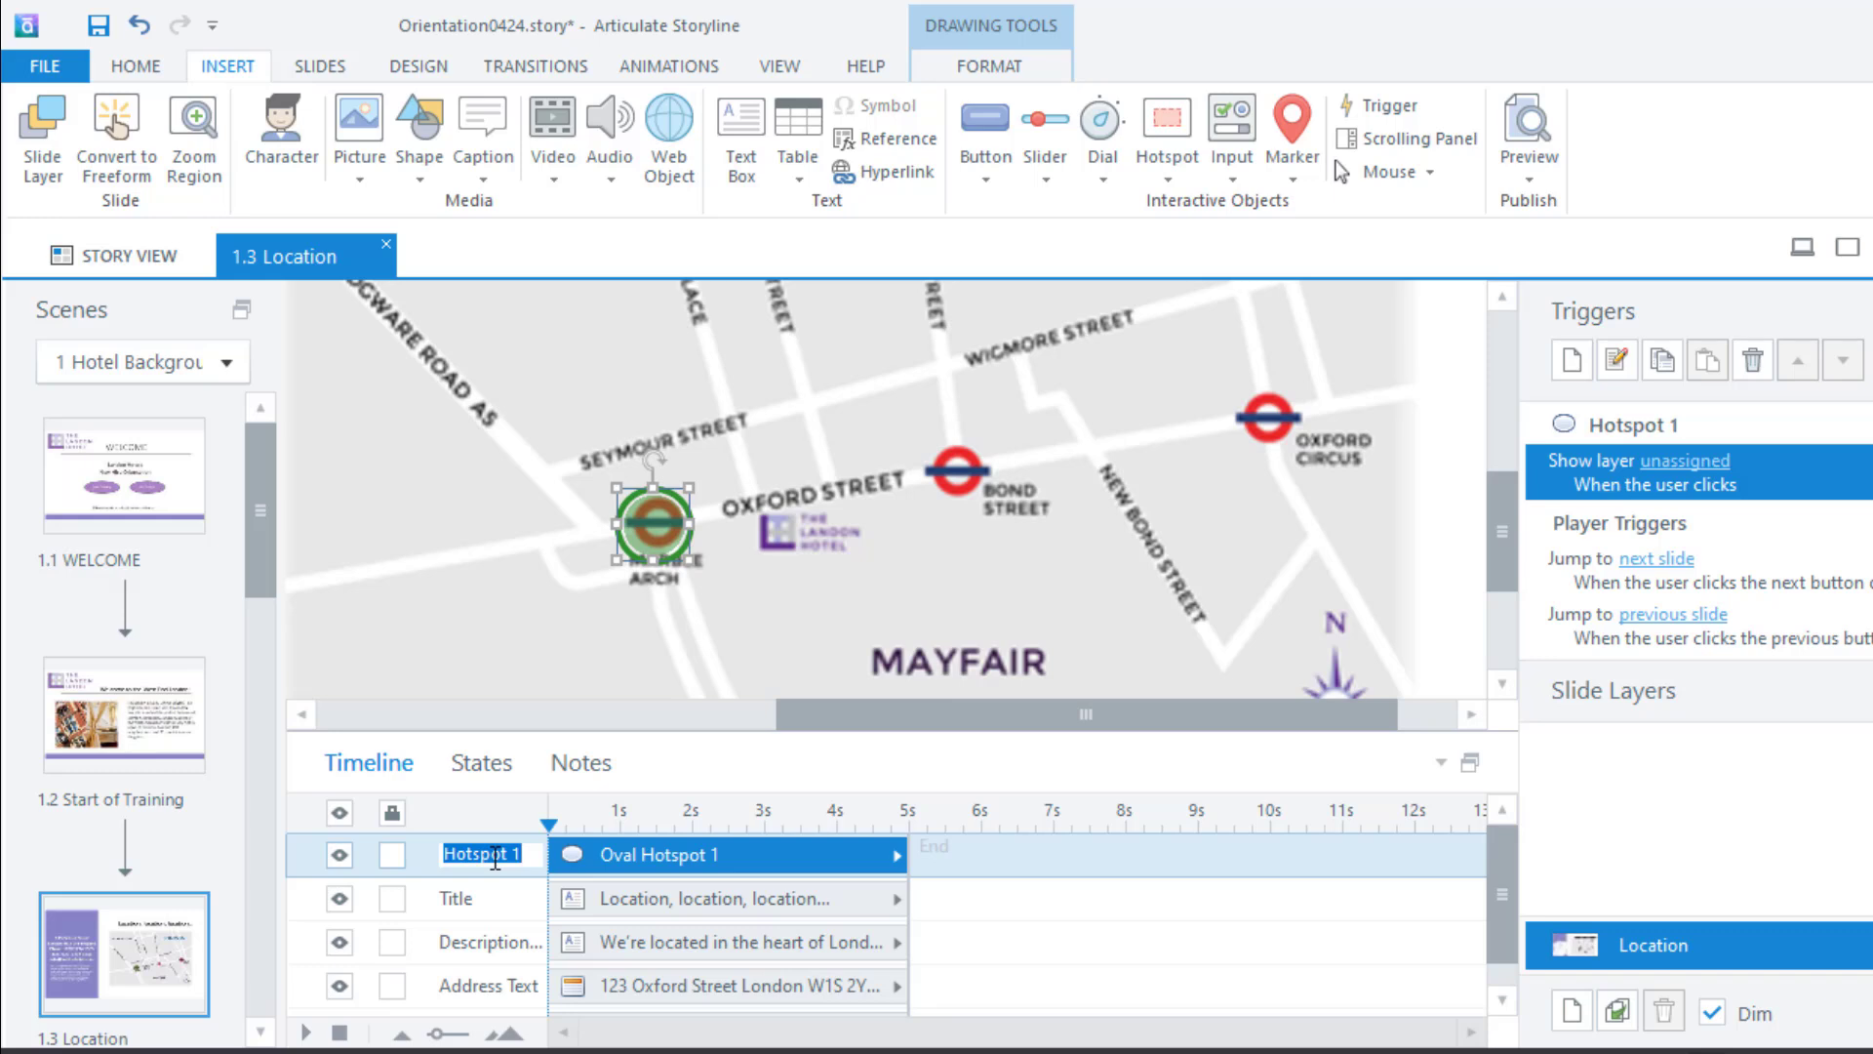
left_click(527, 856)
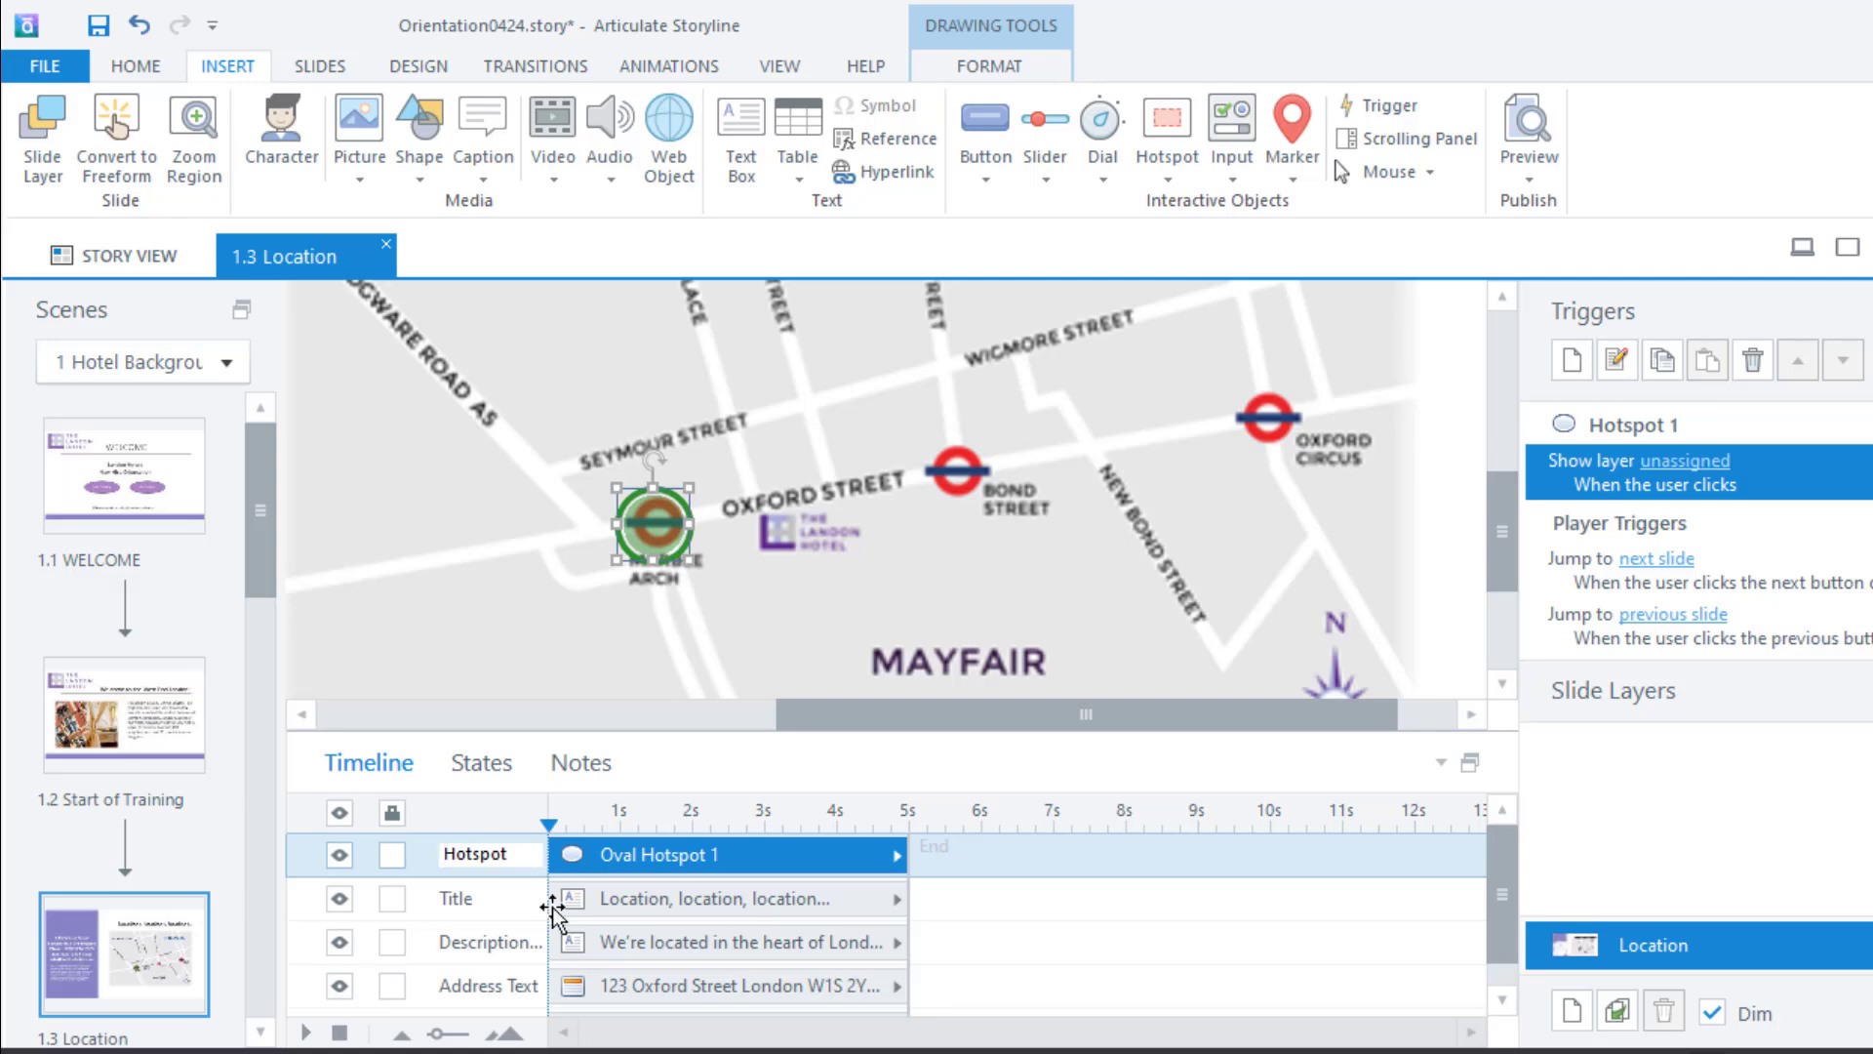
type("B")
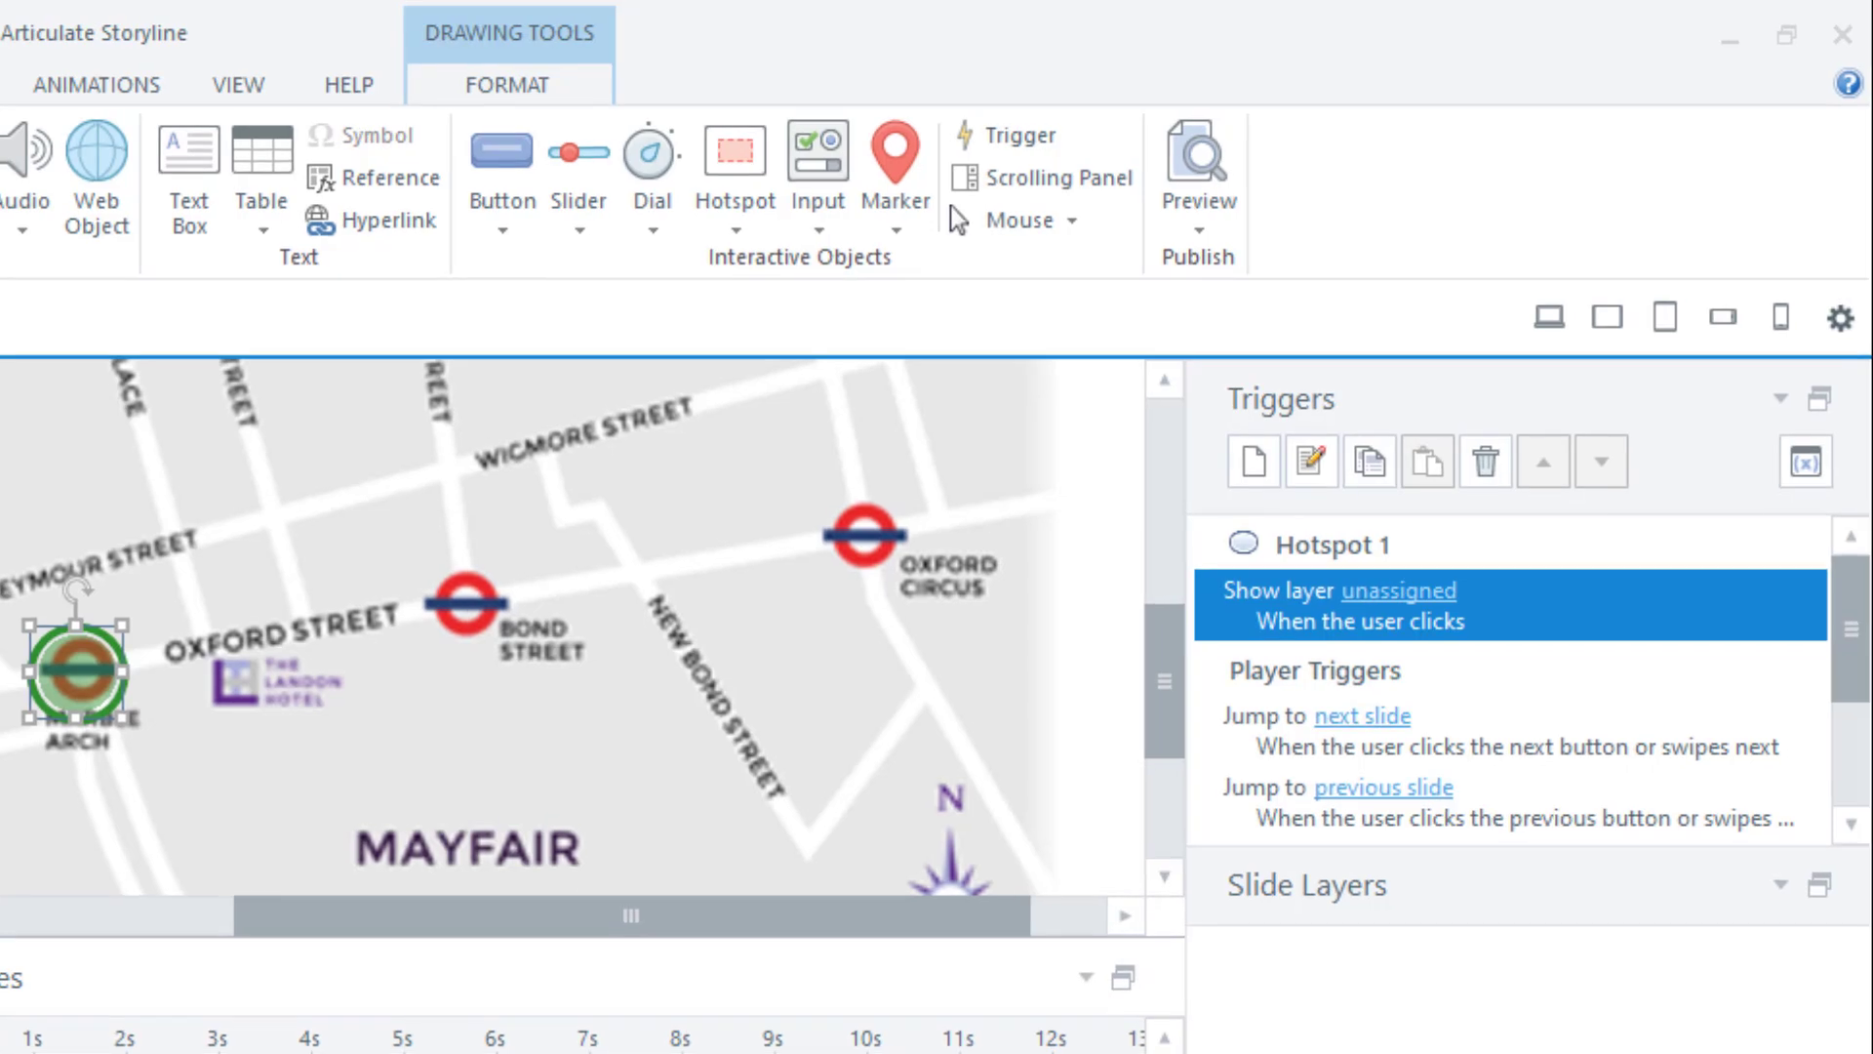
key("Return")
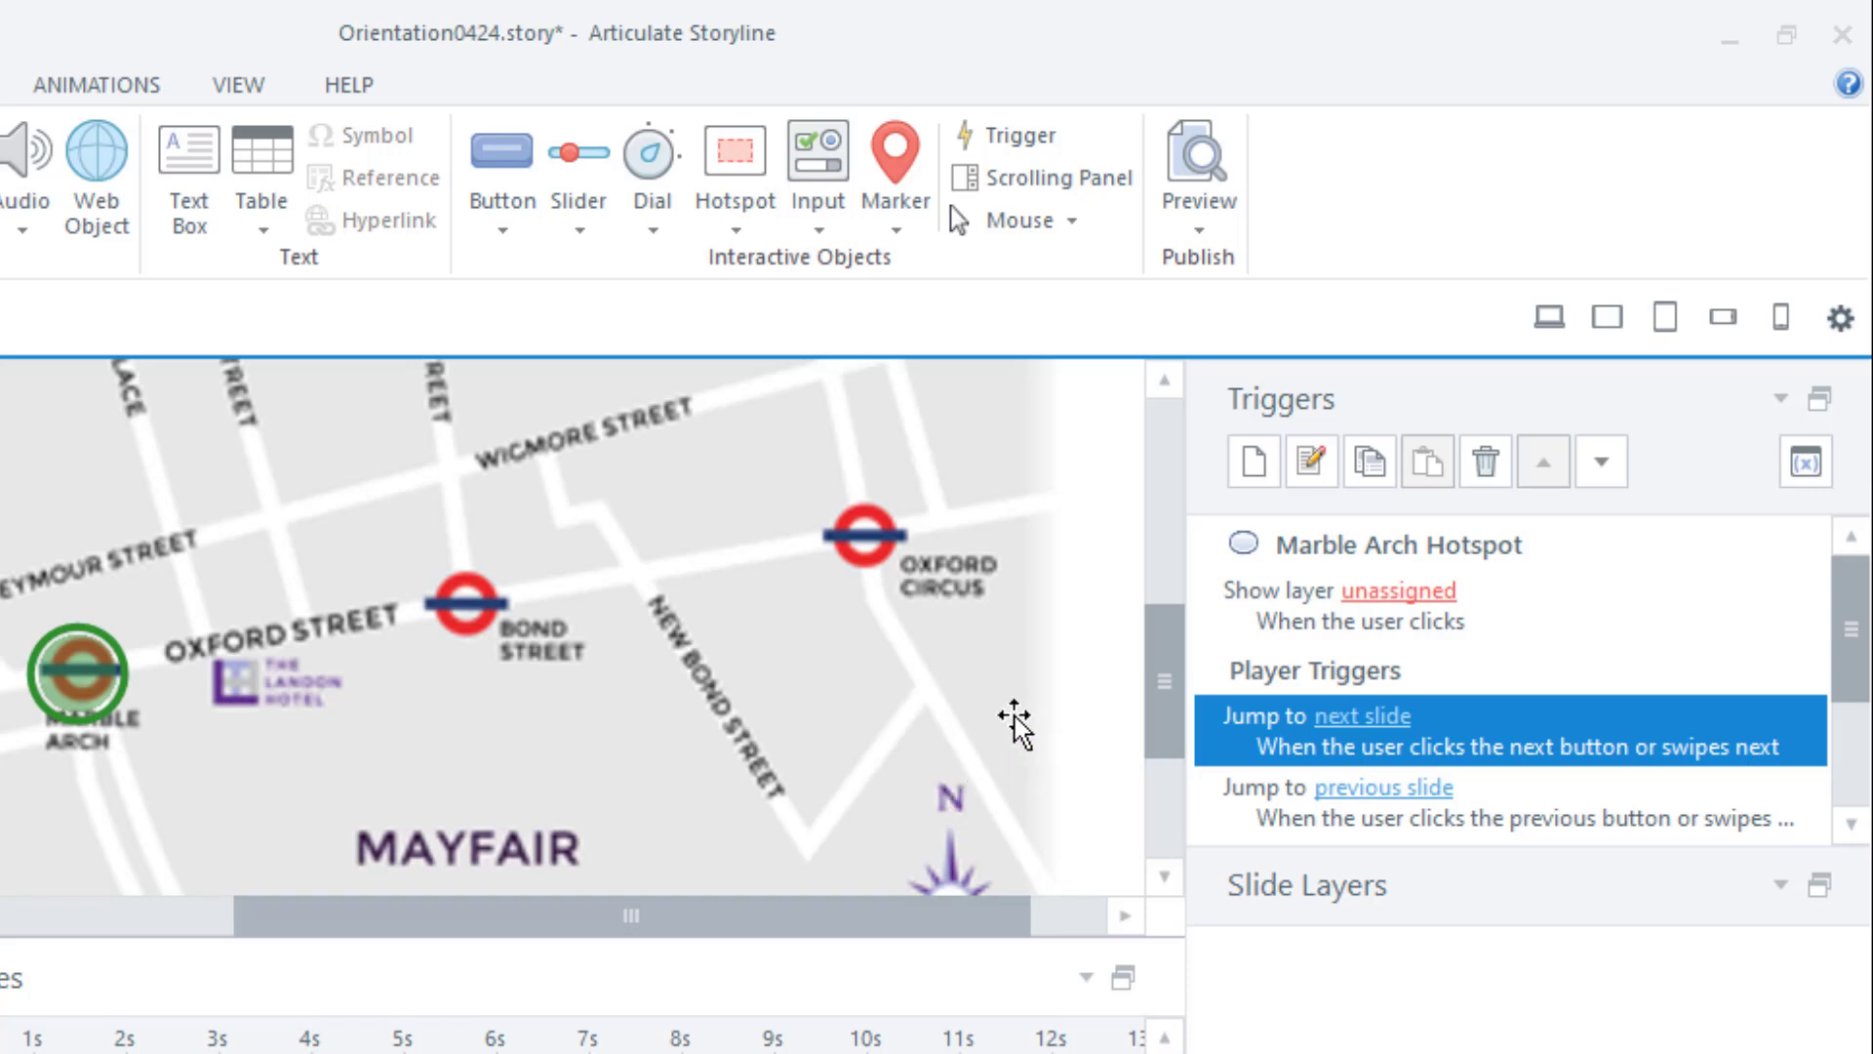
Change the Marble Arch Hotspot trigger's action to Play media, using the audio file MarbleArch.mp3 from the Chapter 4 folder
key("Up")
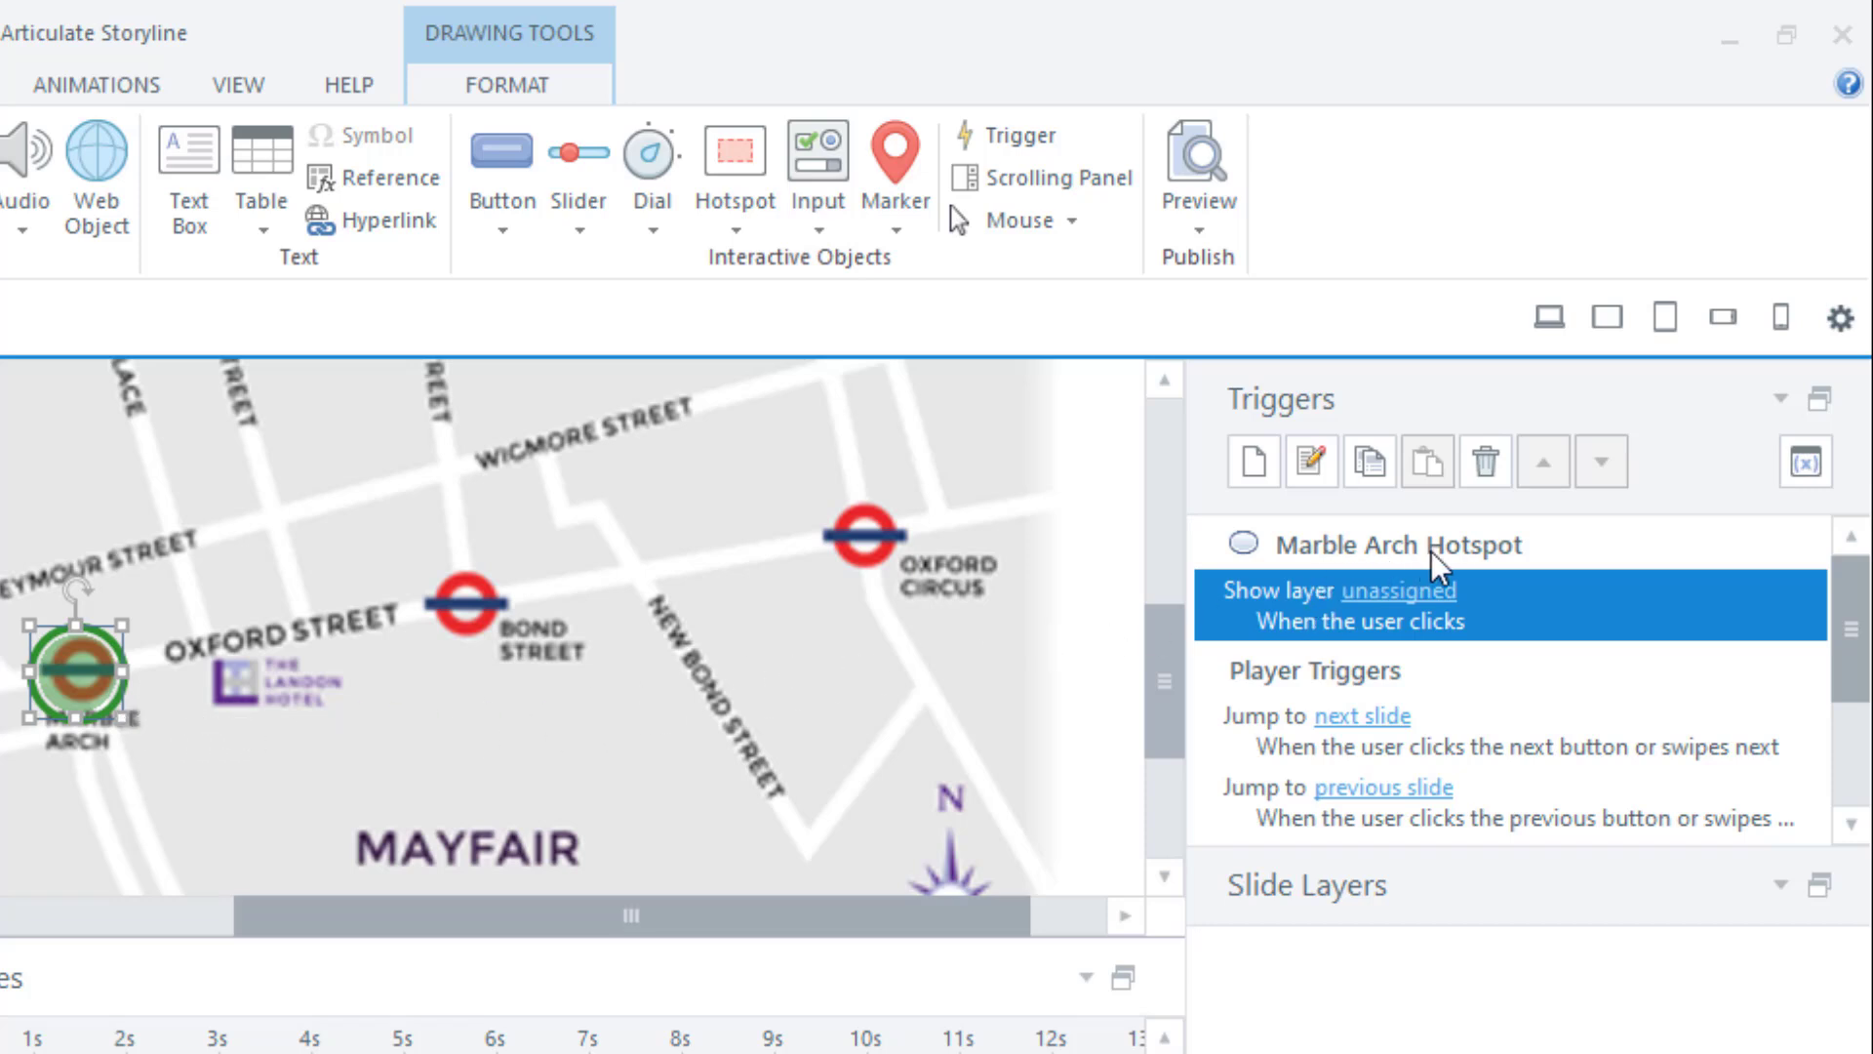
left_click(1313, 461)
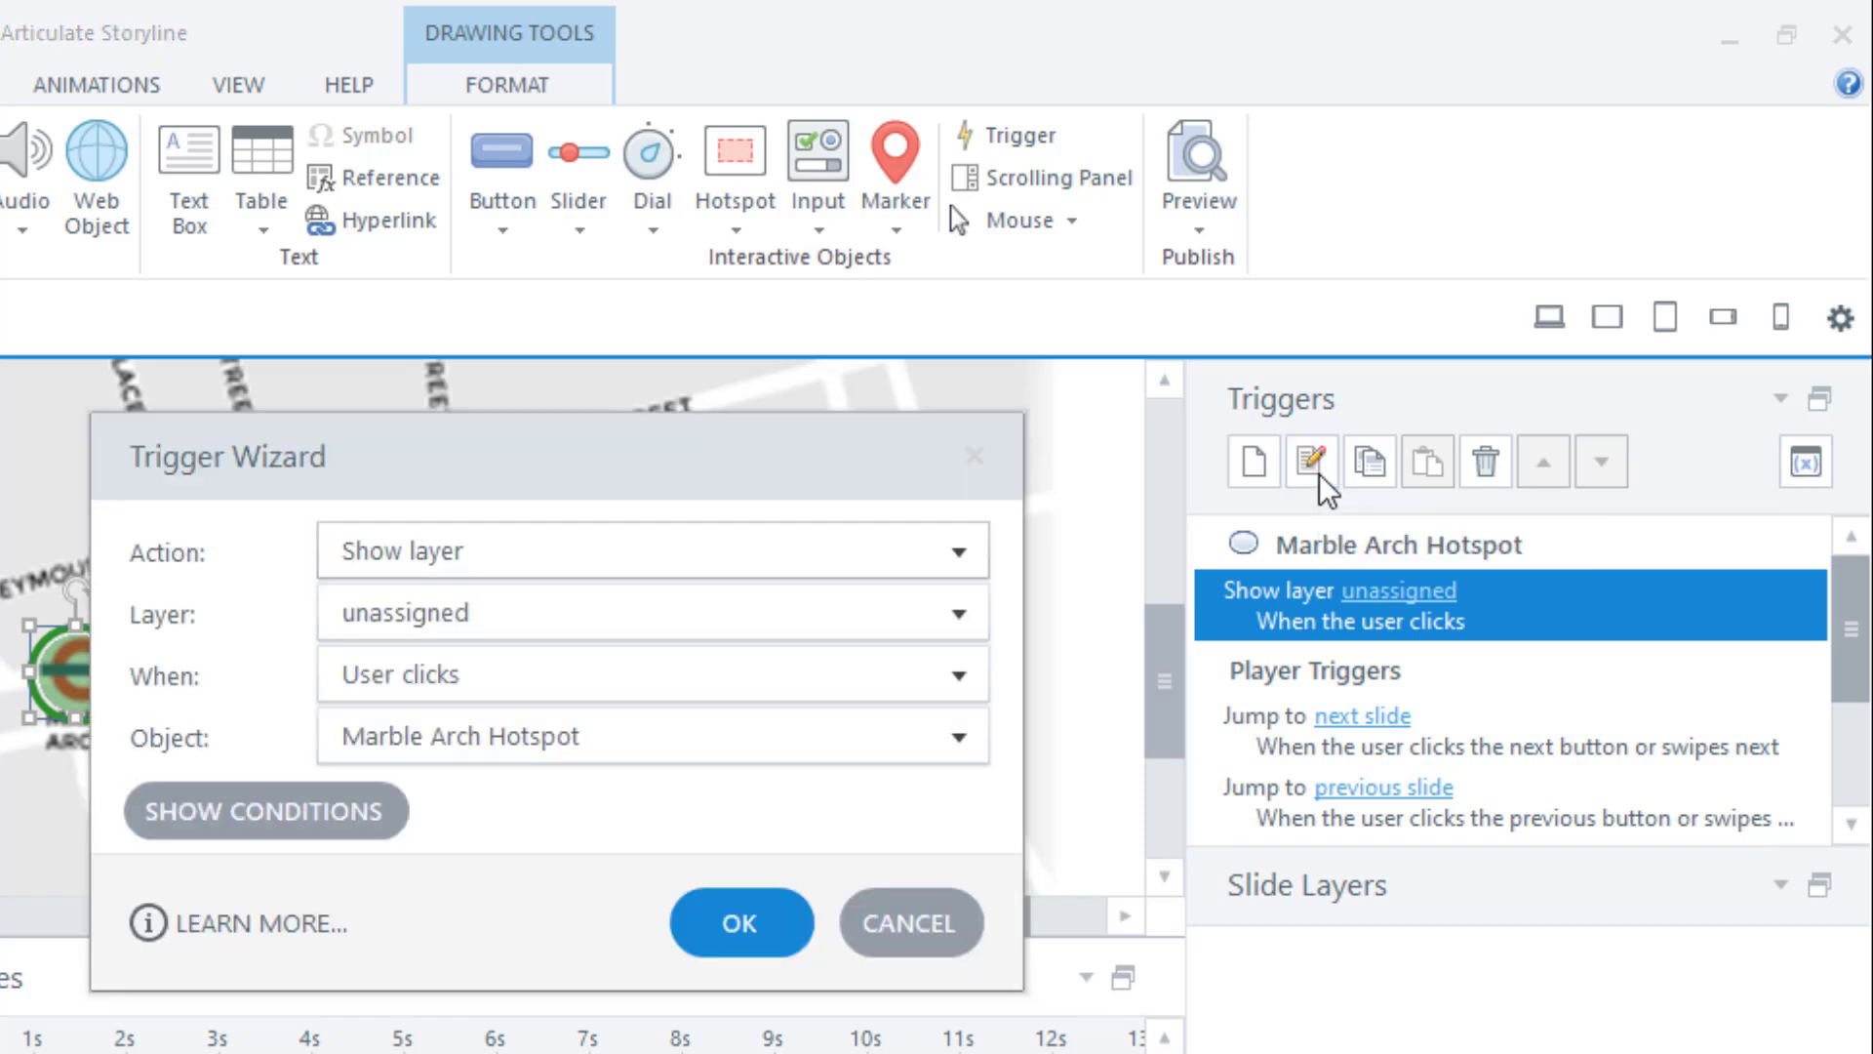
left_click(968, 564)
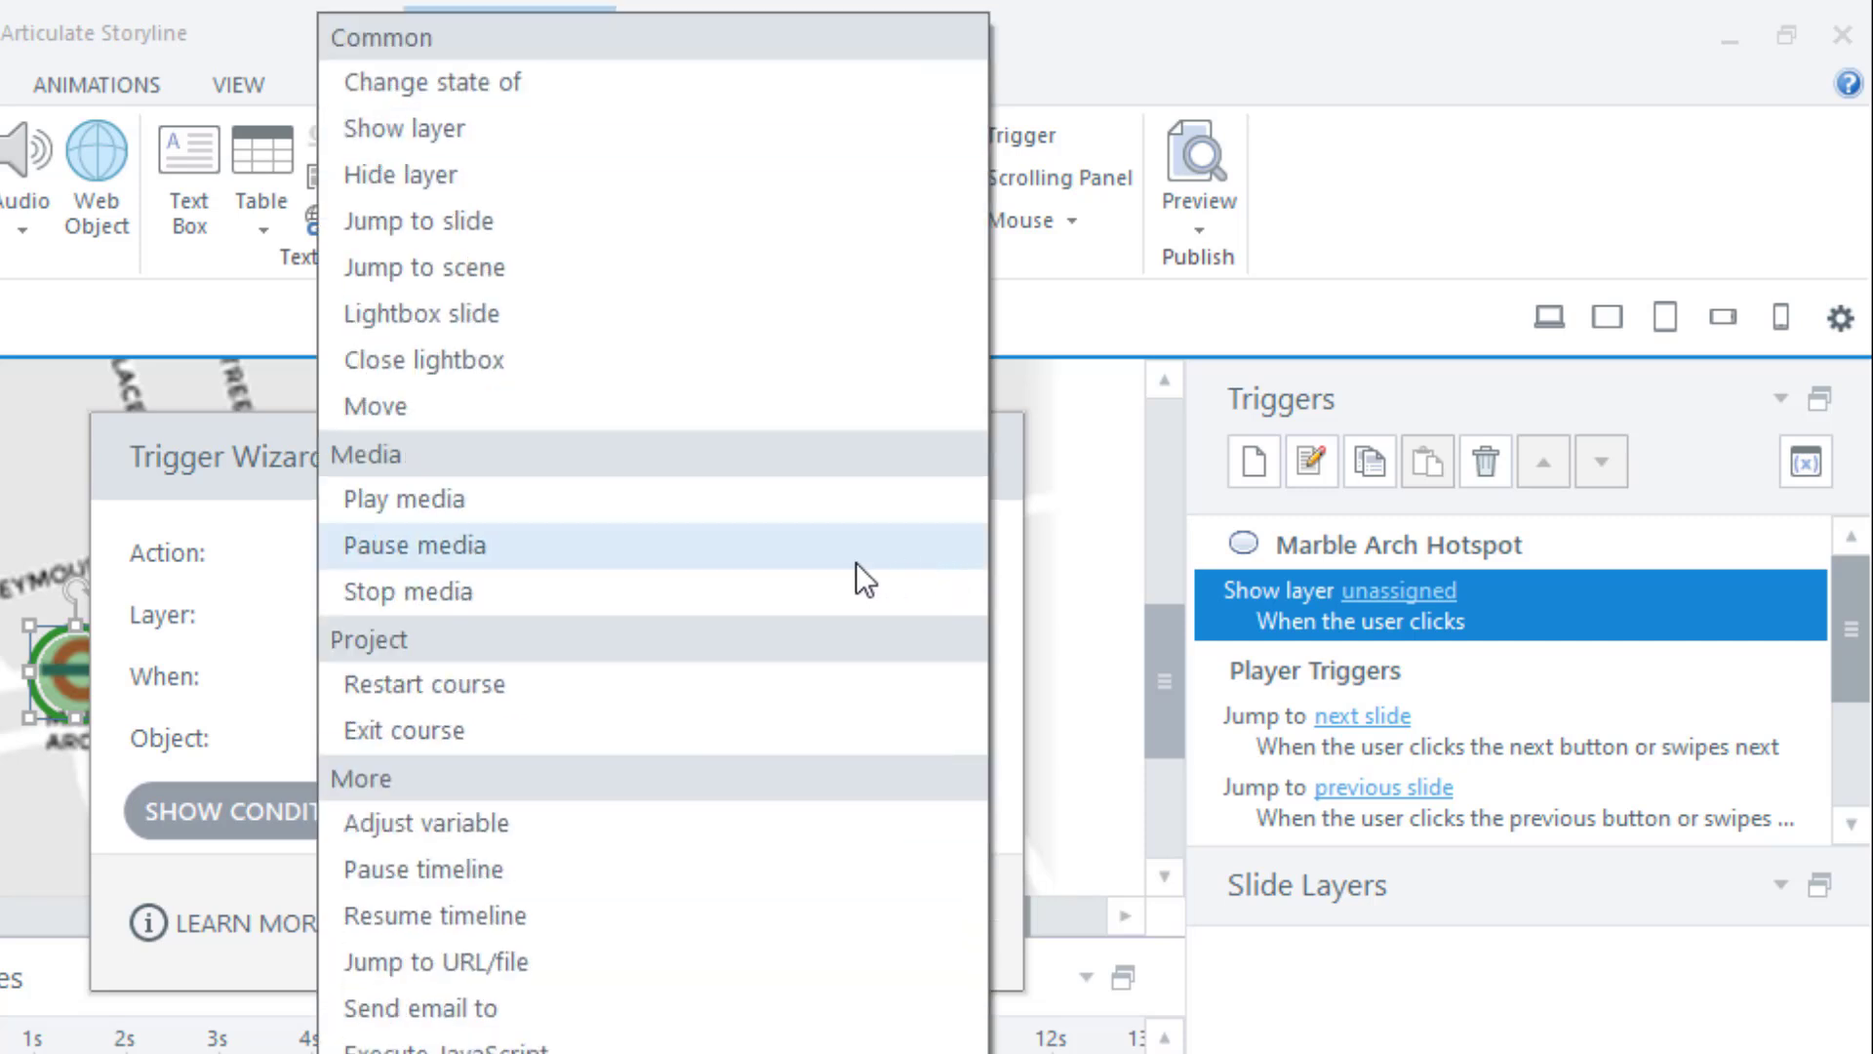
left_click(835, 508)
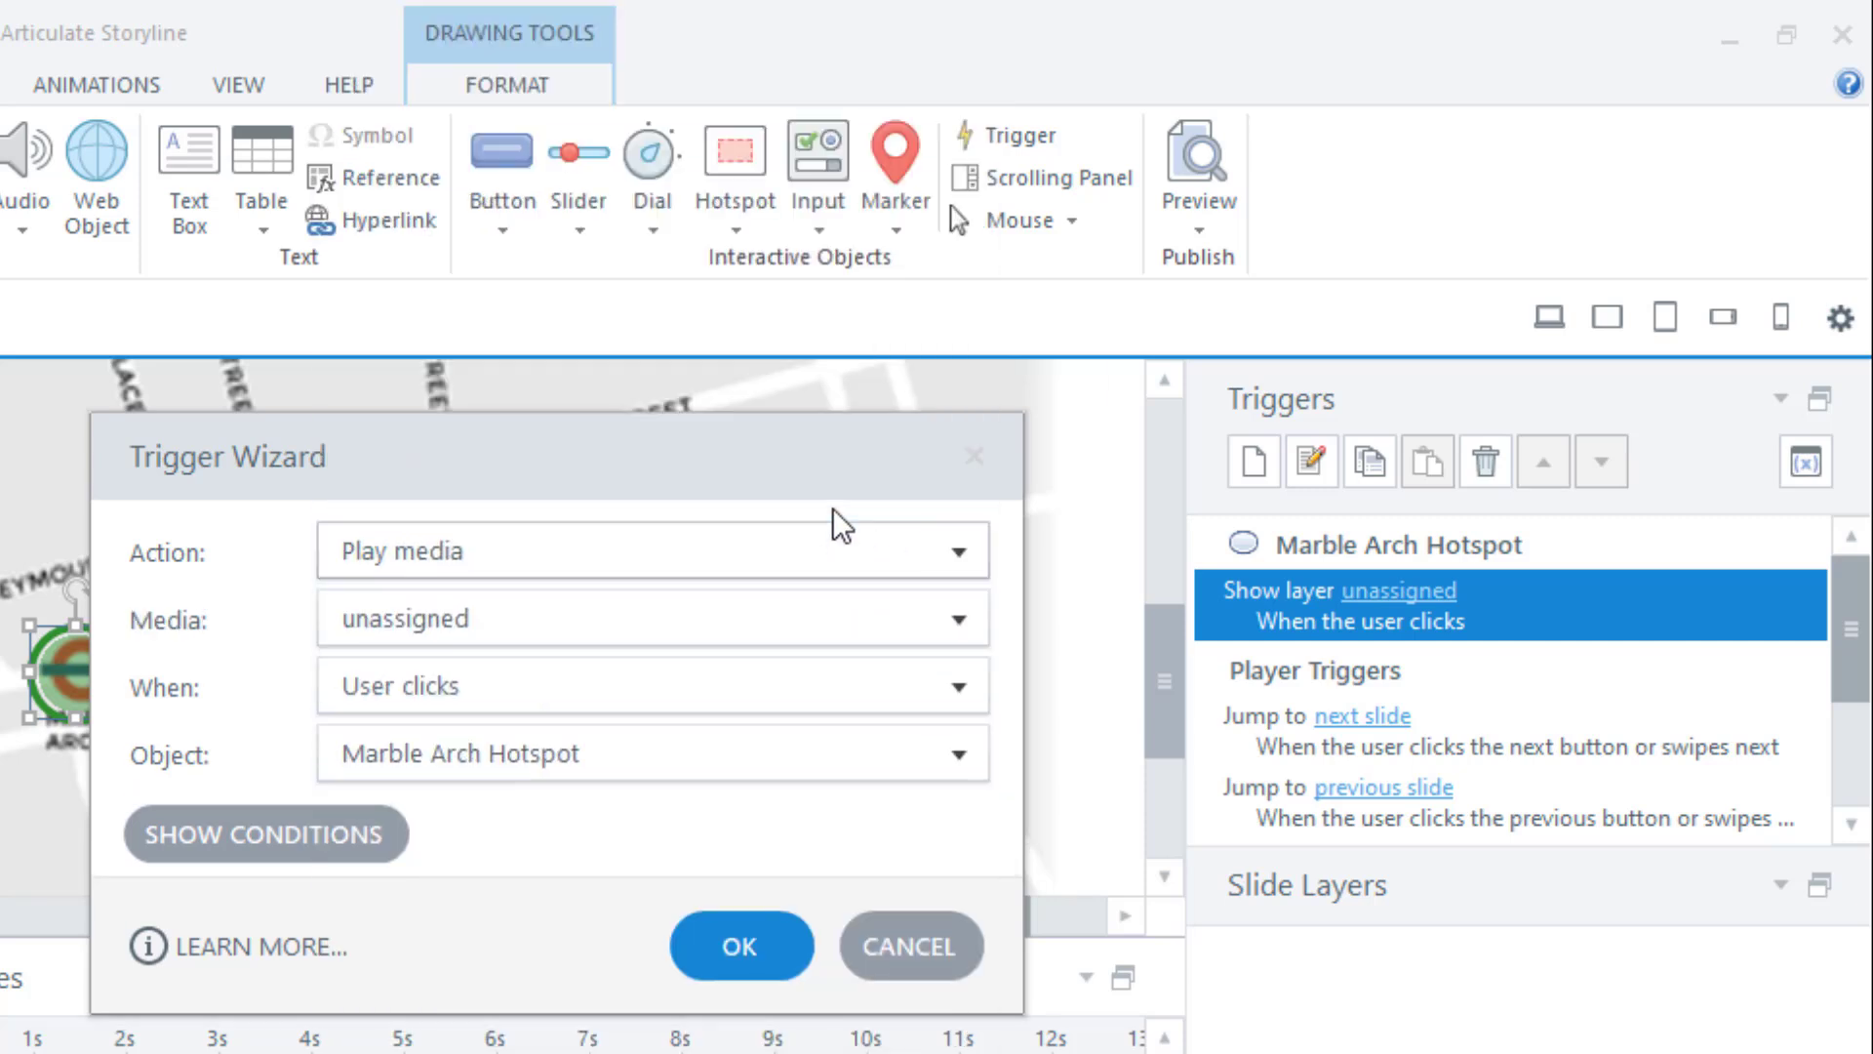
left_click(970, 623)
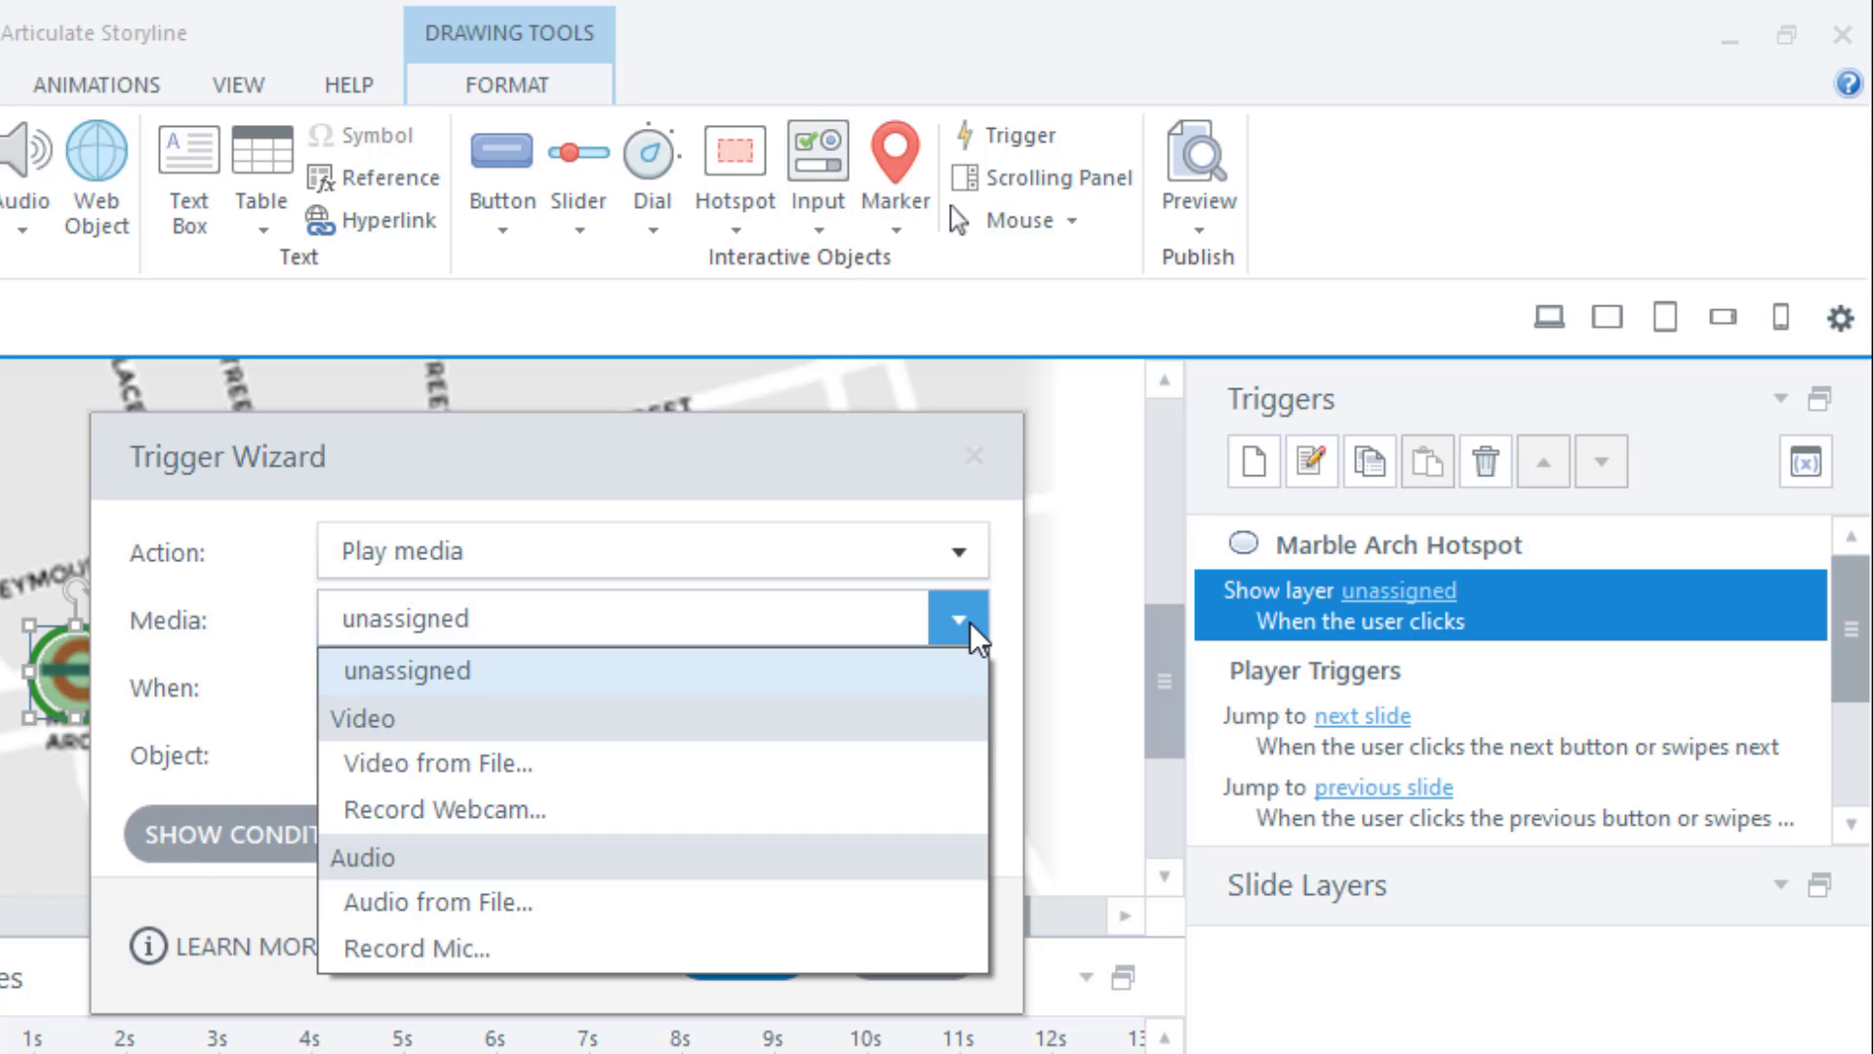
left_click(846, 921)
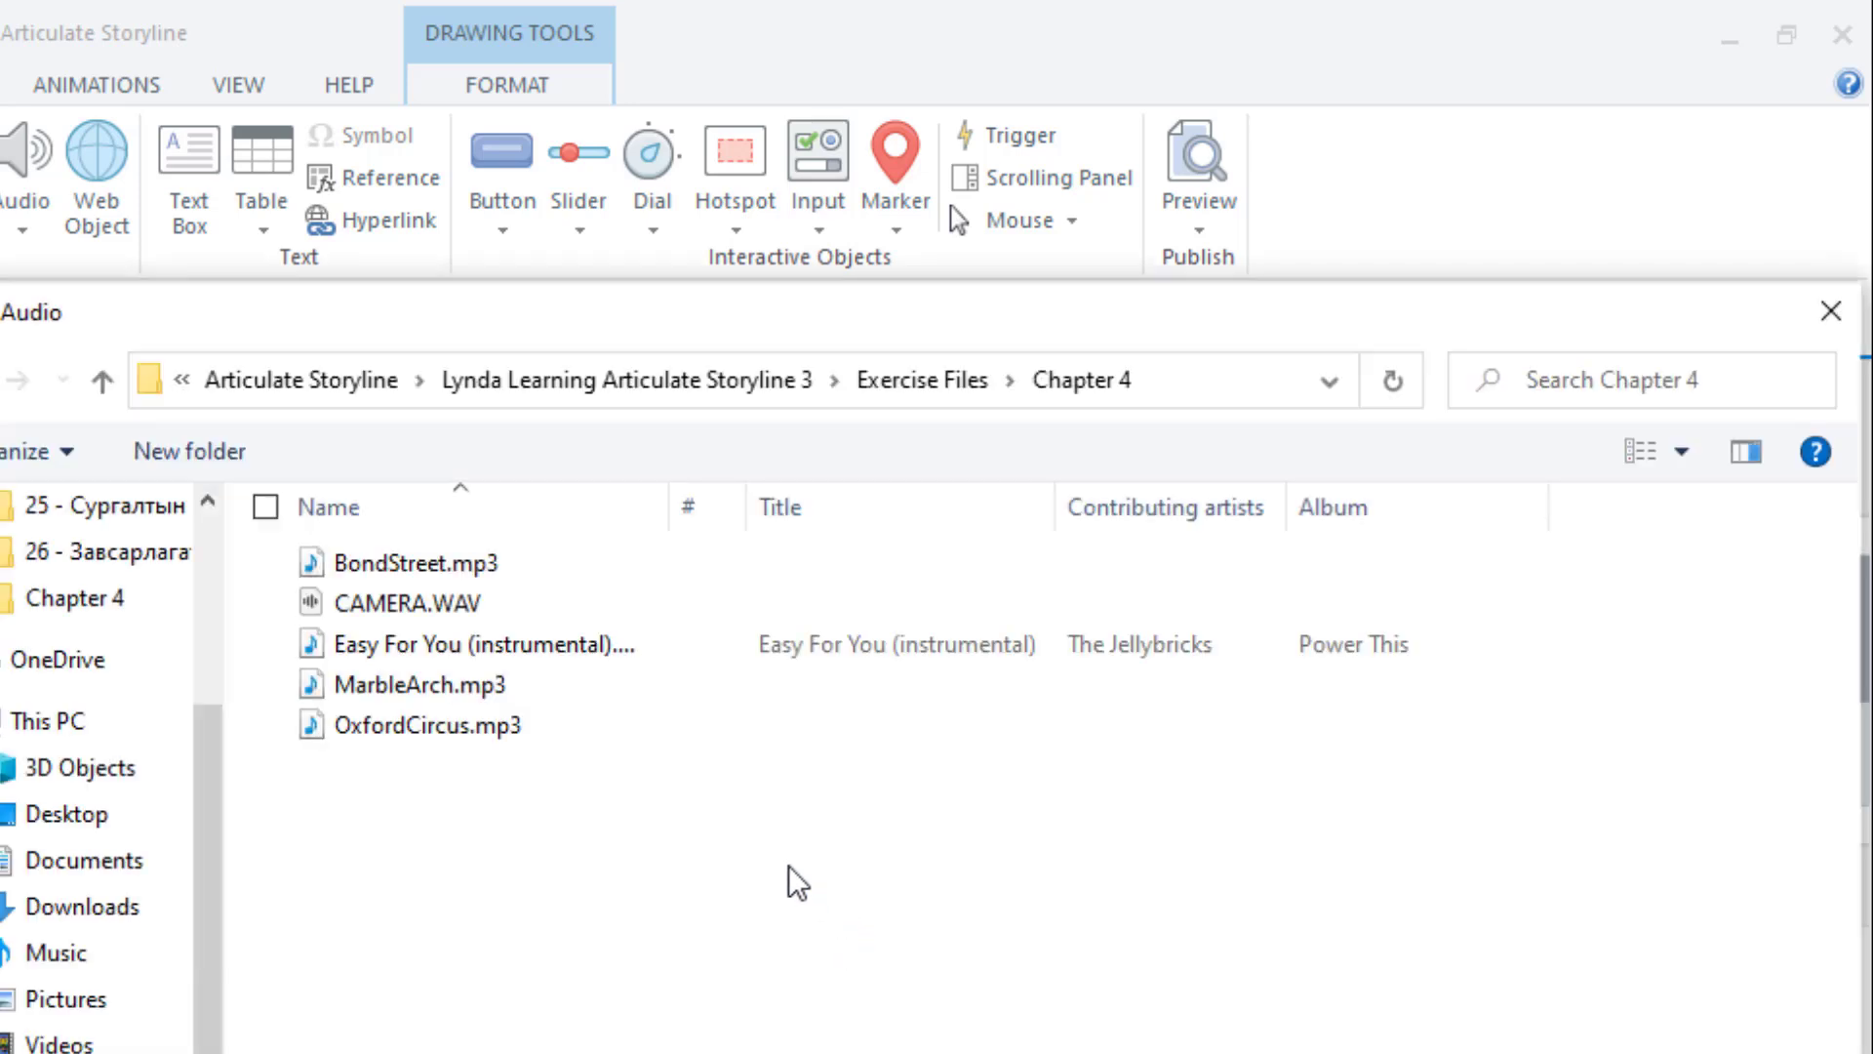
left_click(478, 689)
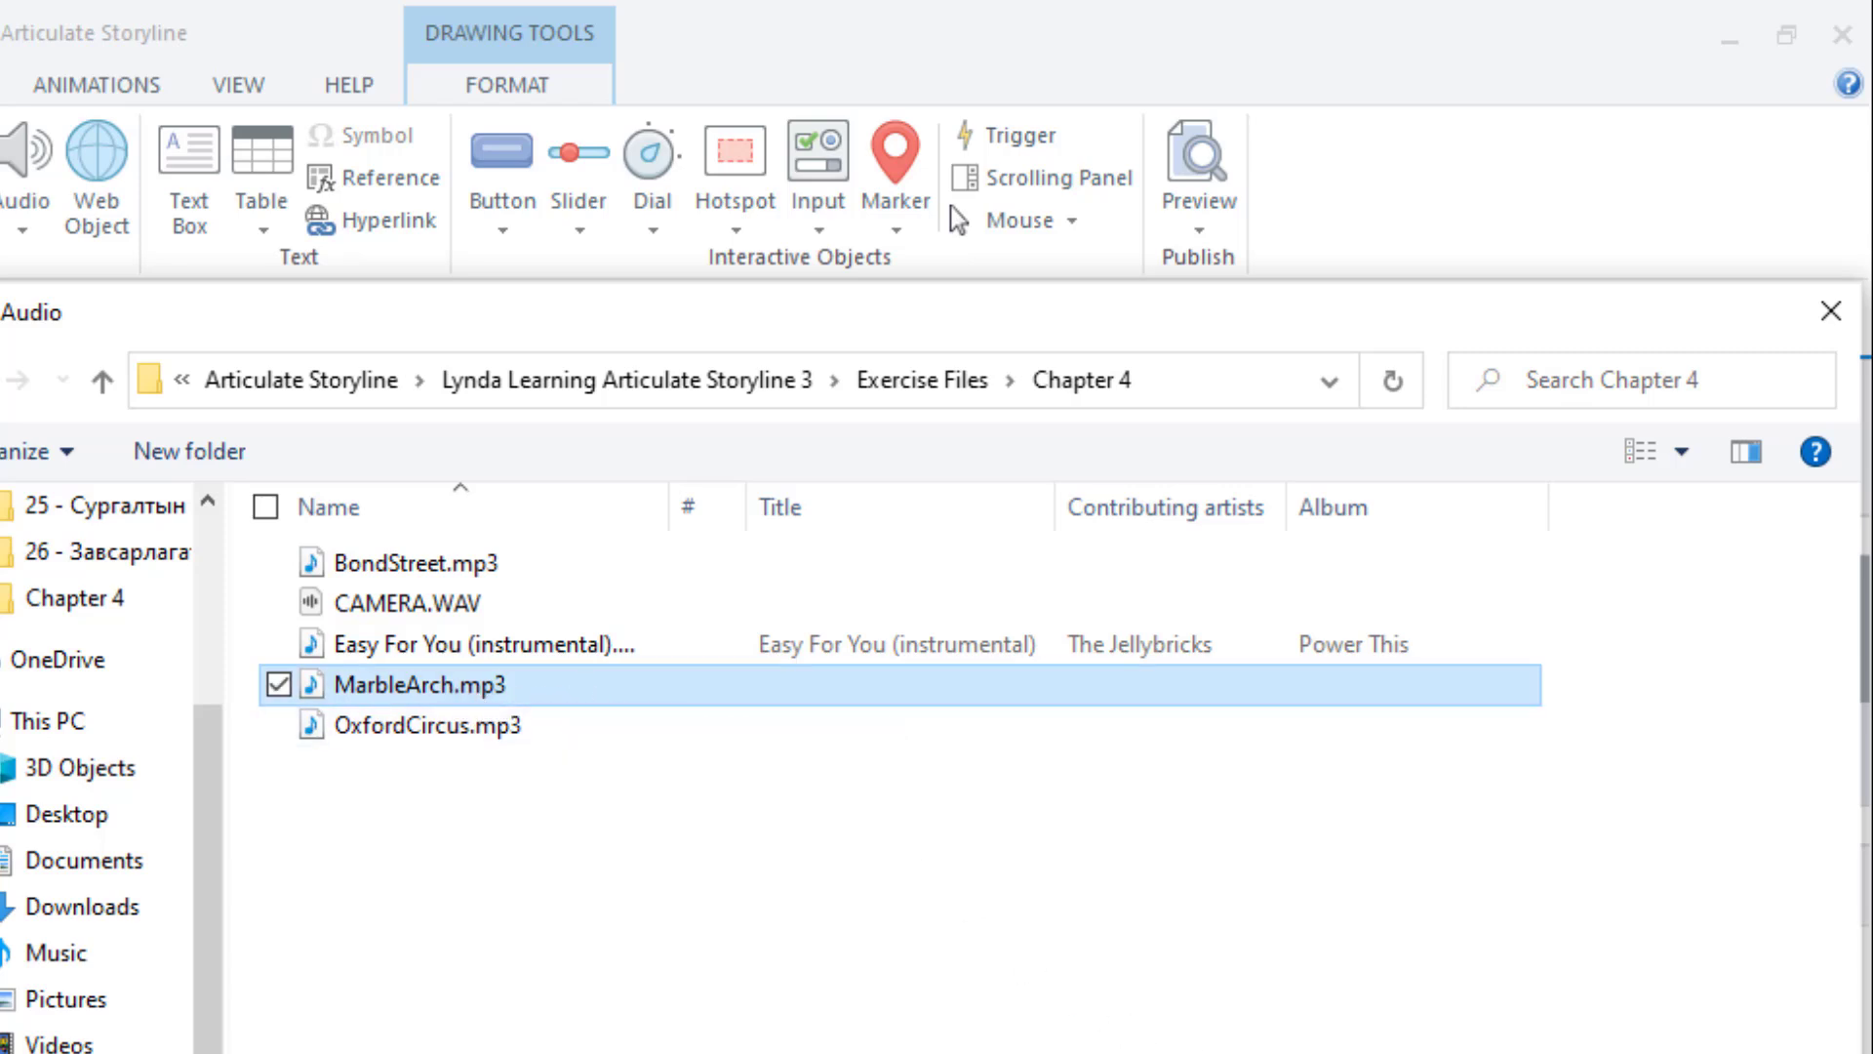
key("Return")
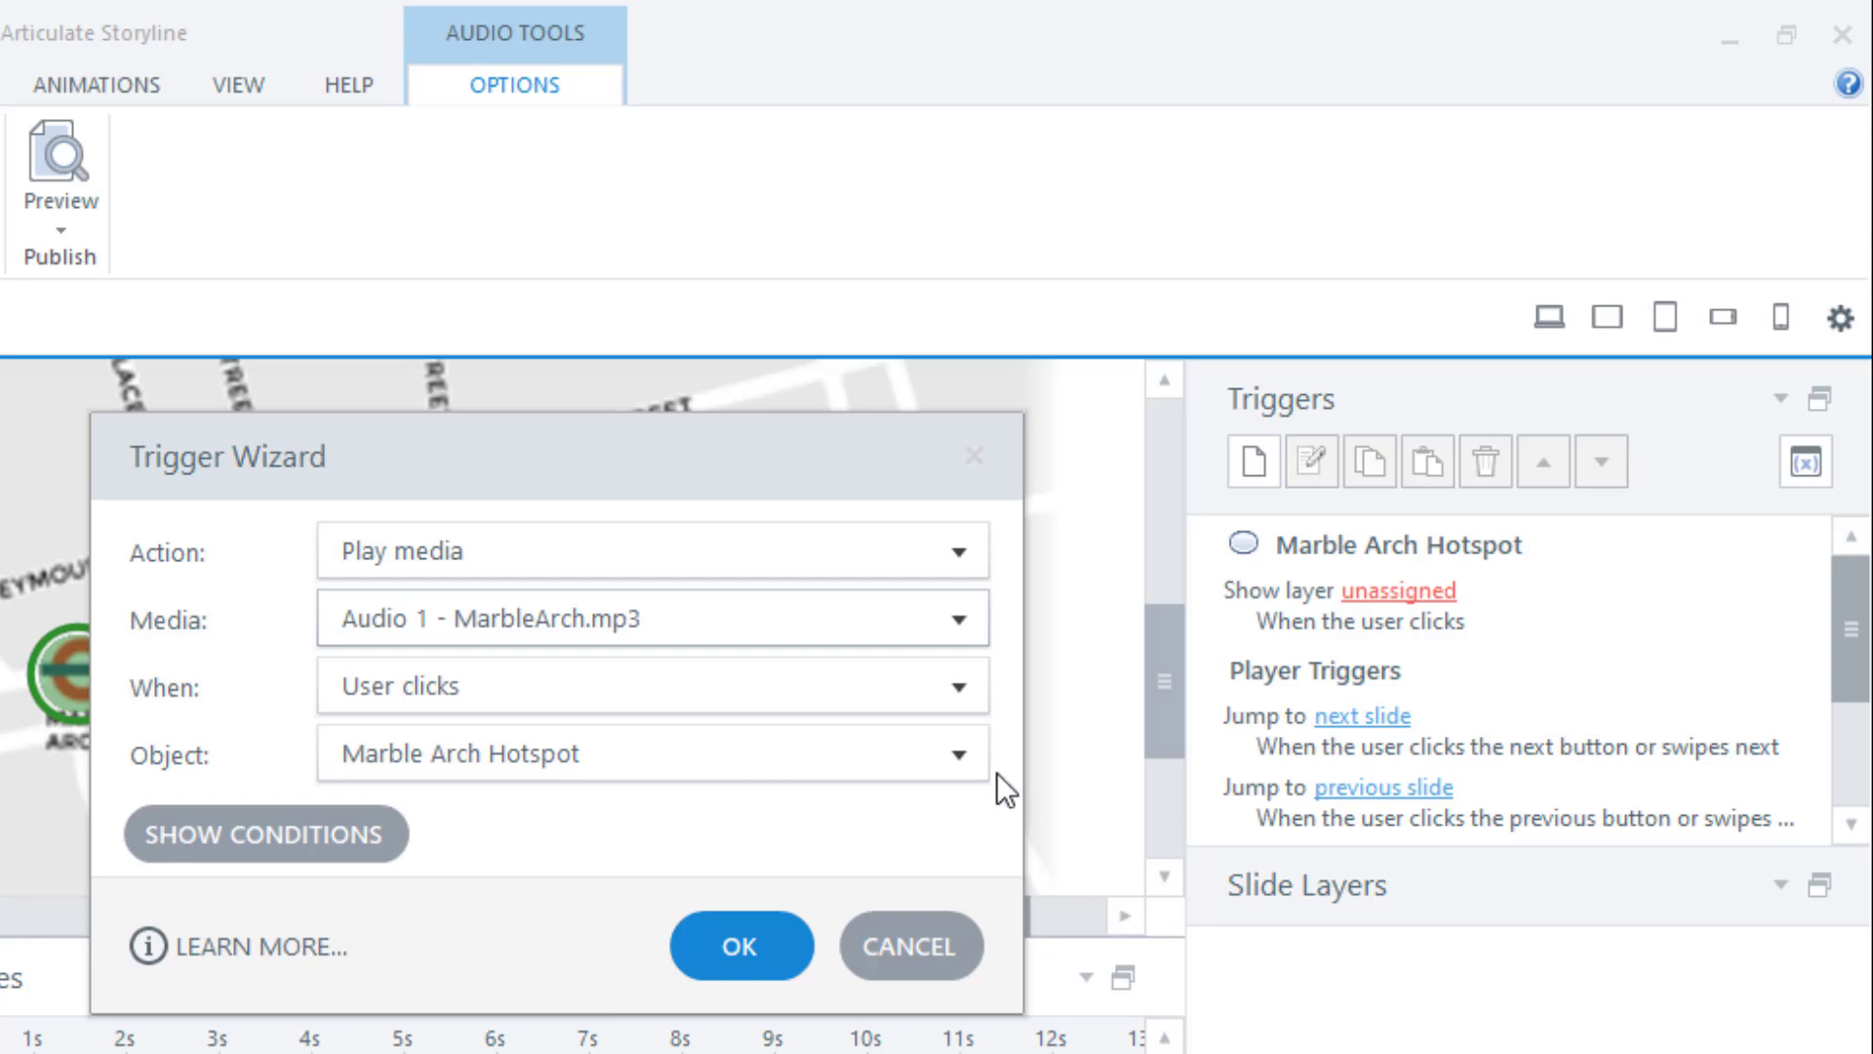
Set the Marble Arch Hotspot trigger's event to Mouse hovers over and save the trigger
left_click(961, 687)
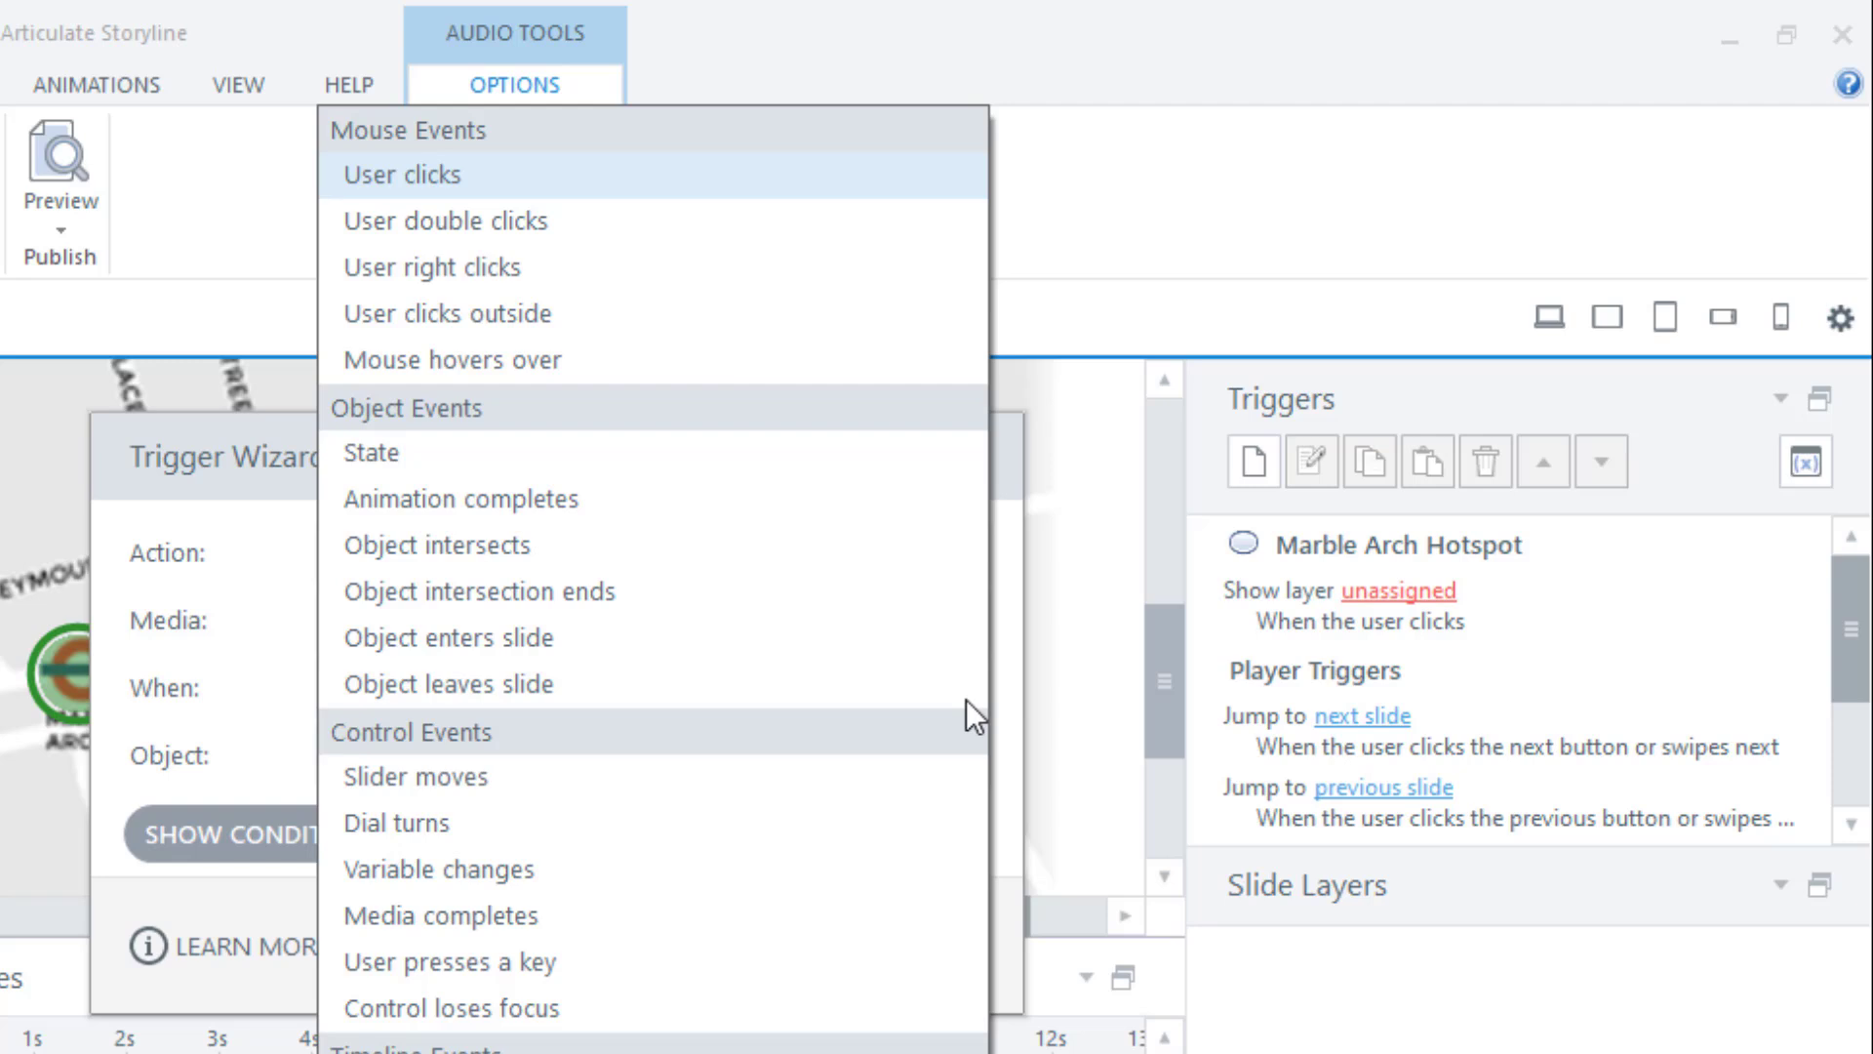
left_click(798, 373)
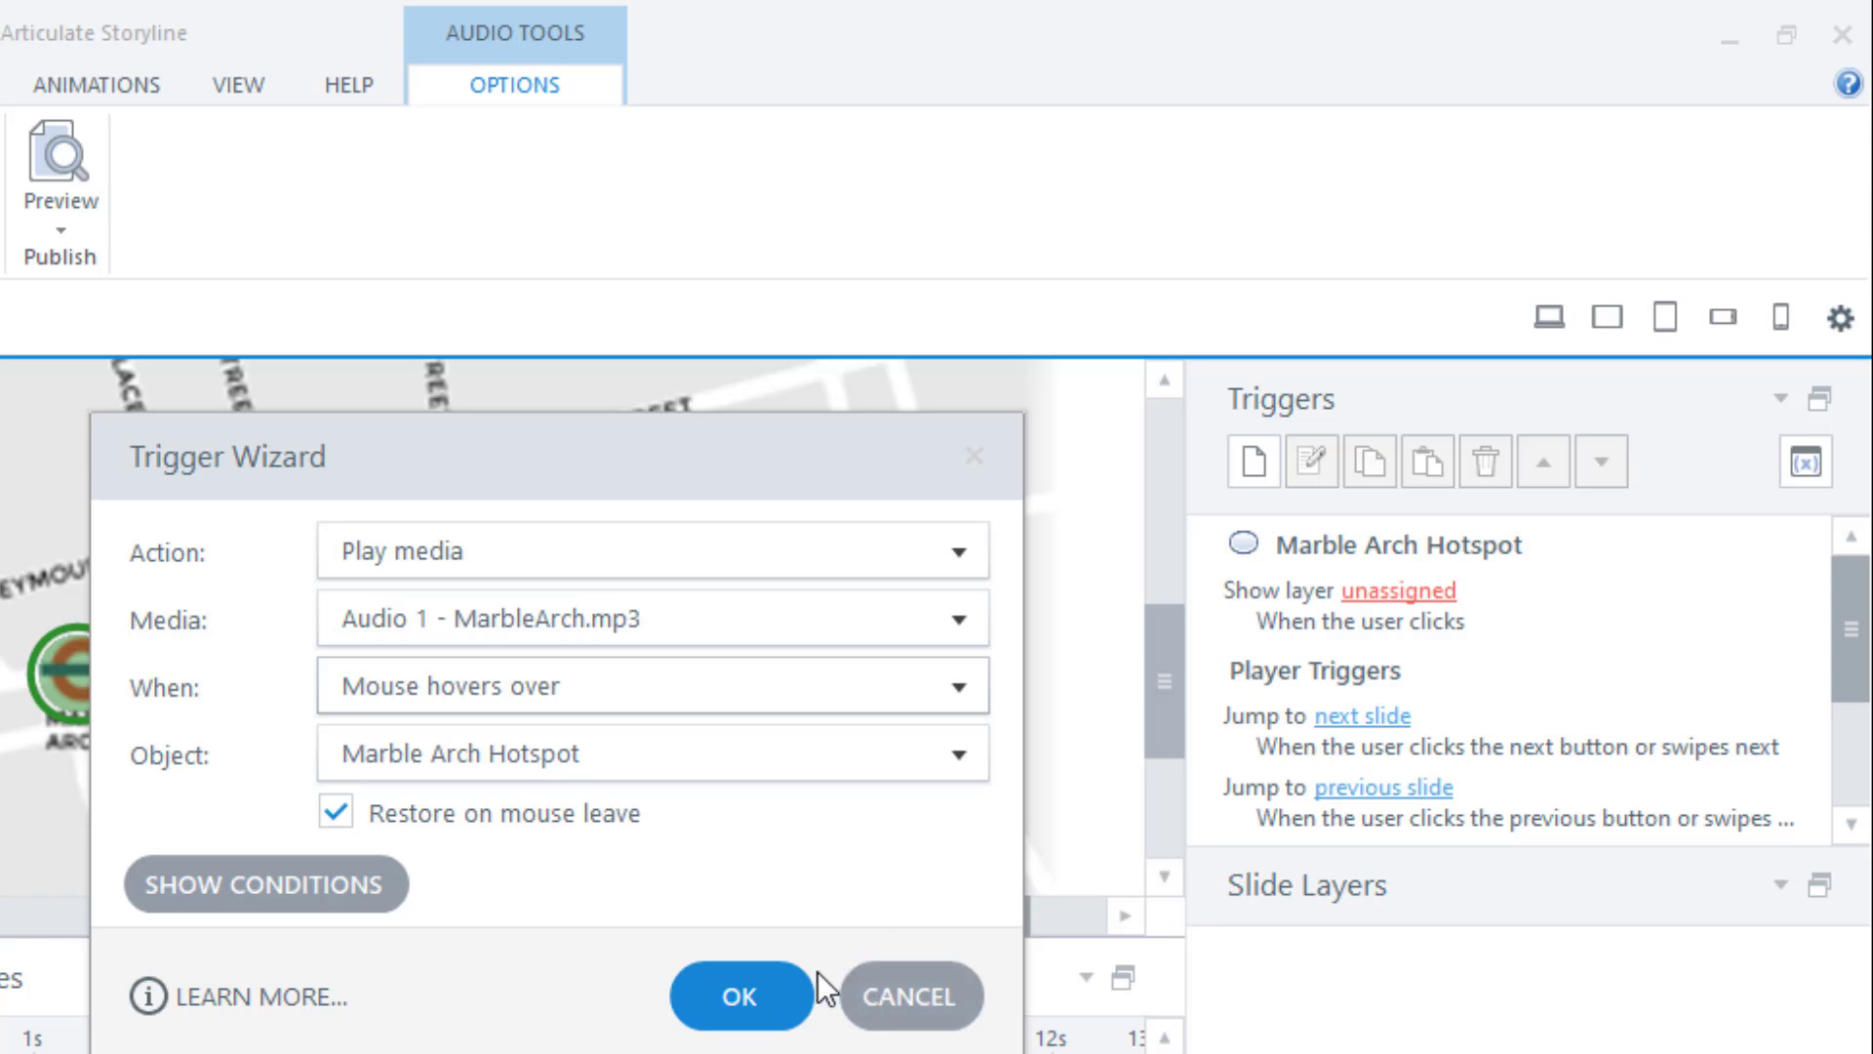
left_click(767, 981)
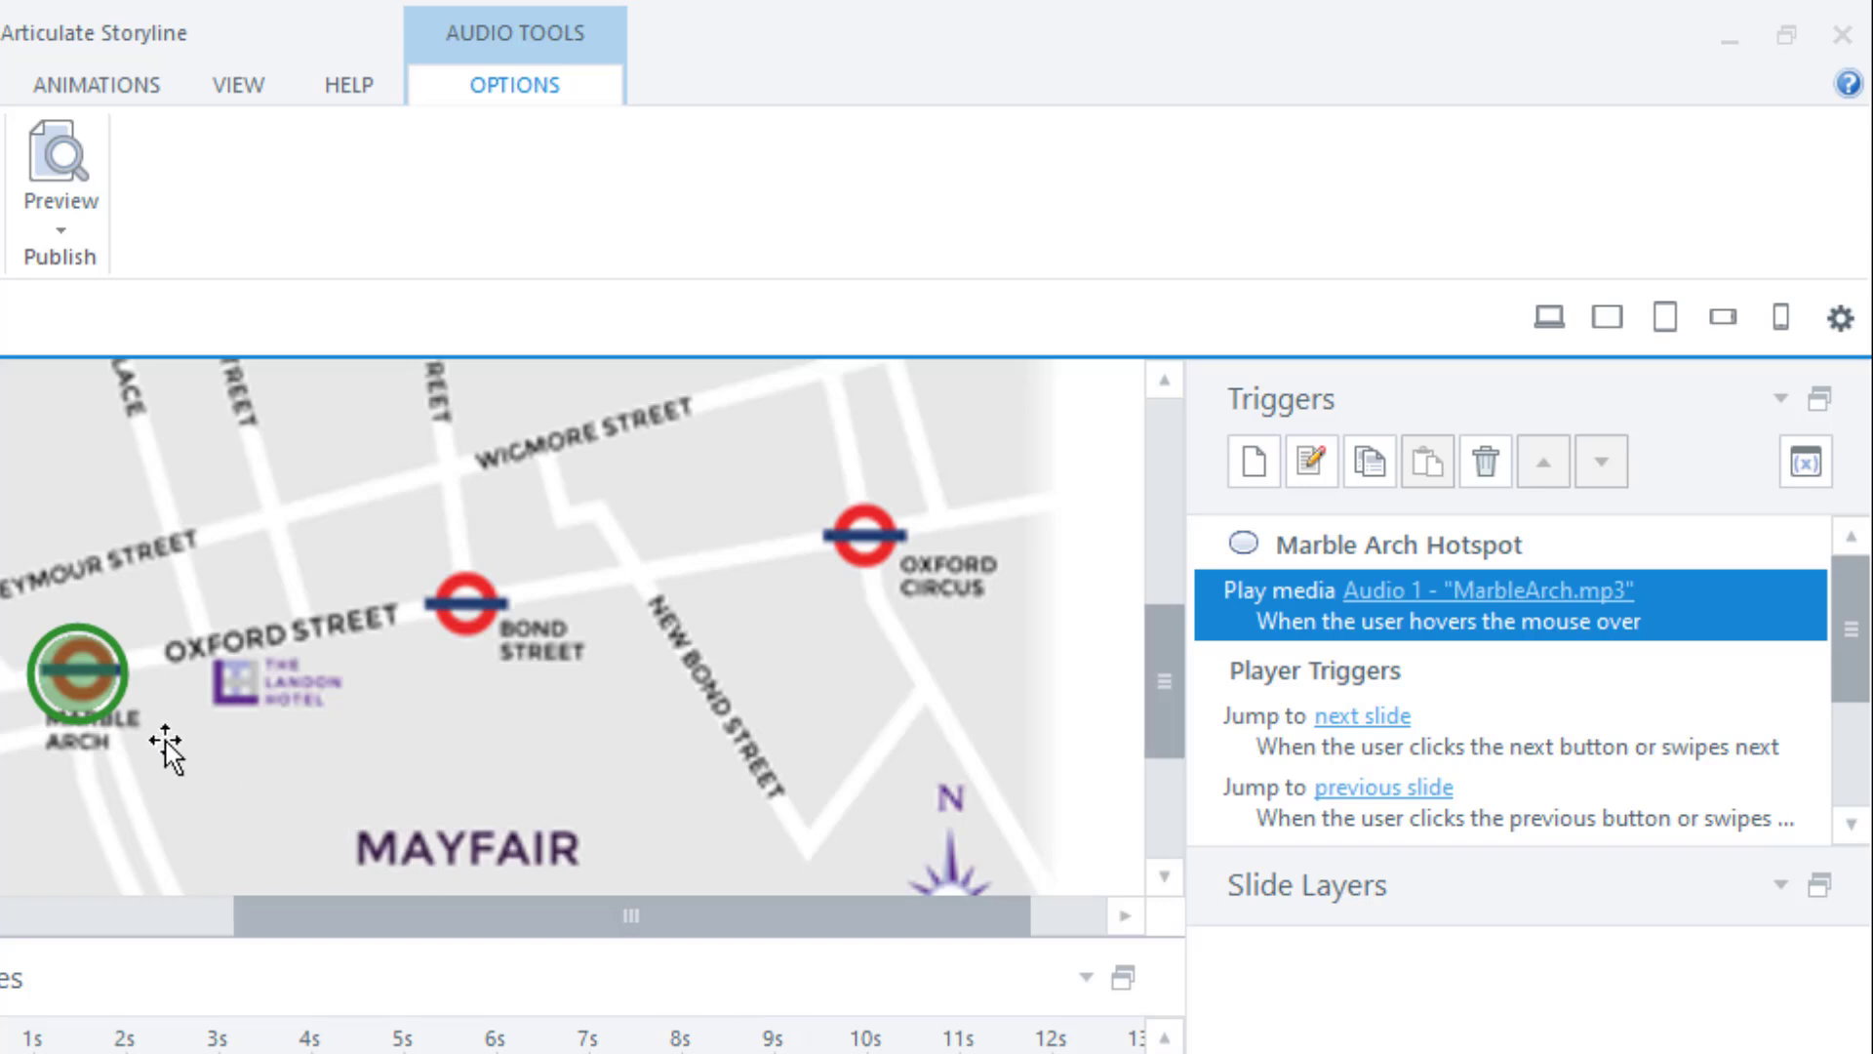
Copy the Marble Arch Hotspot and paste a duplicate of it onto the Location slide
left_click(109, 715)
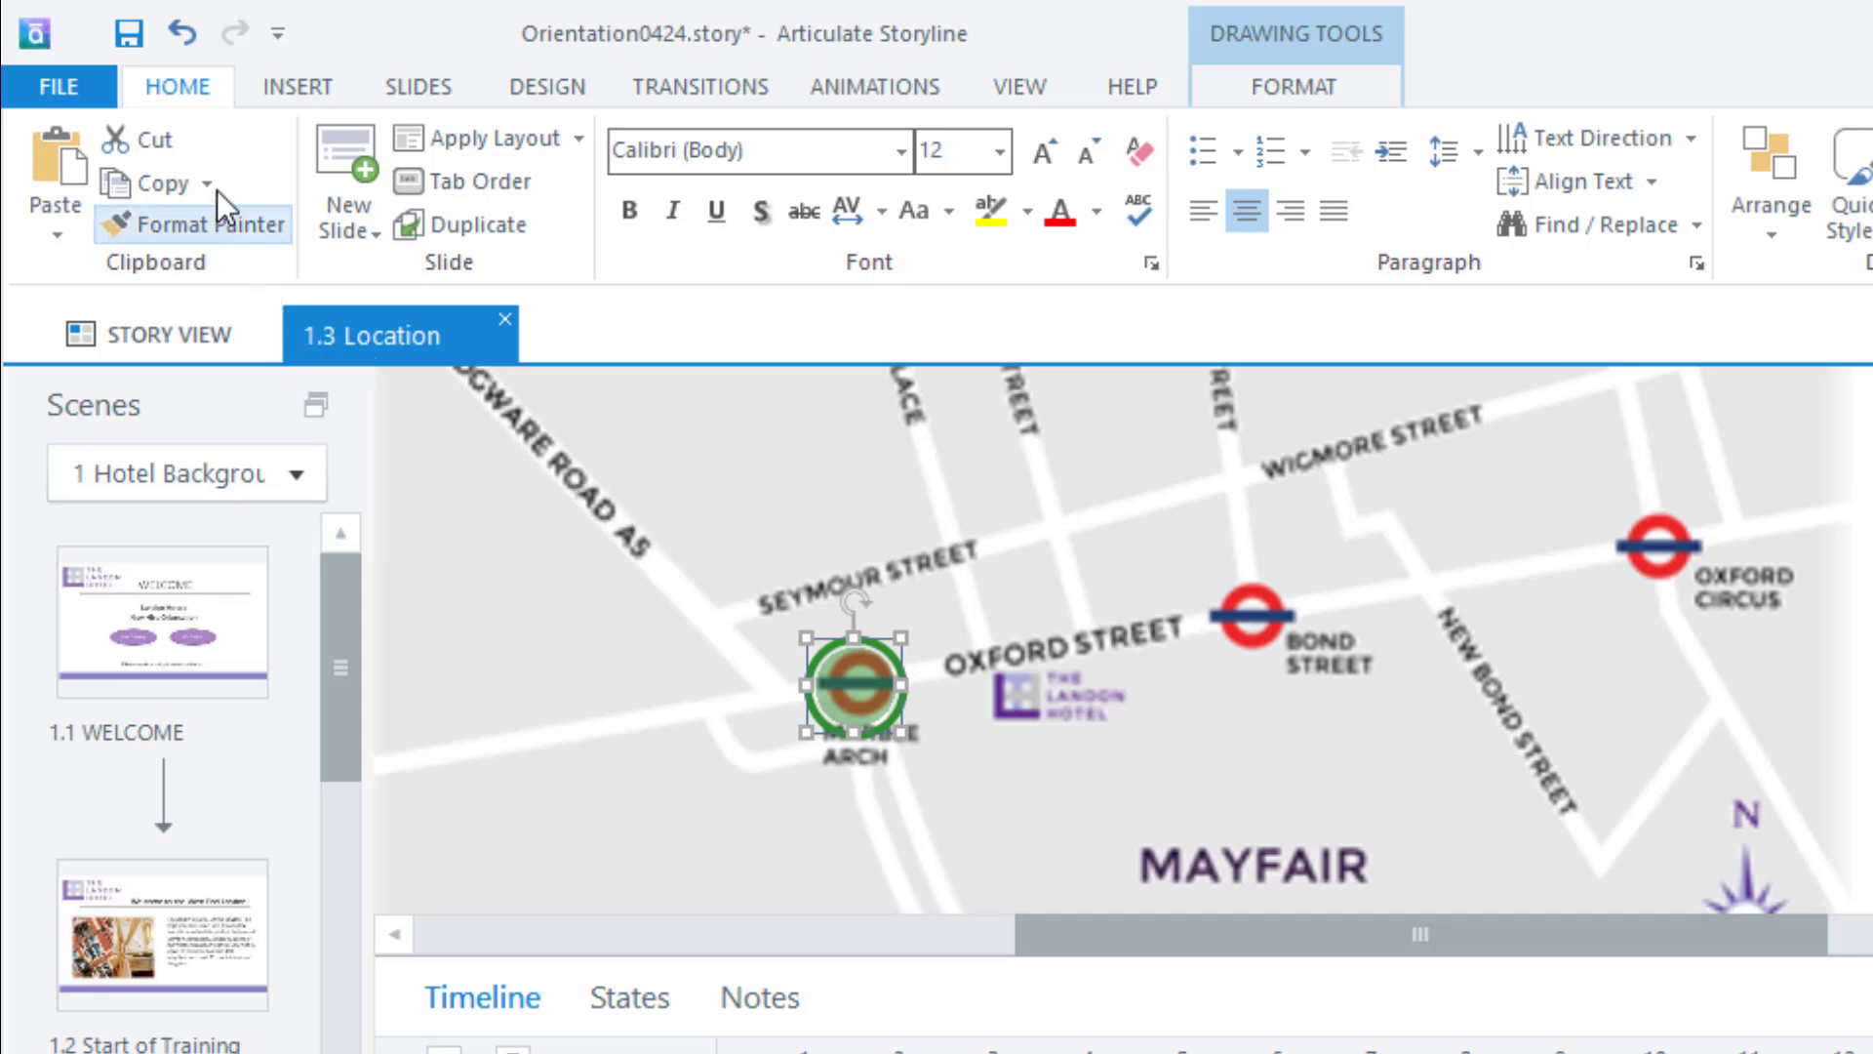
left_click(166, 185)
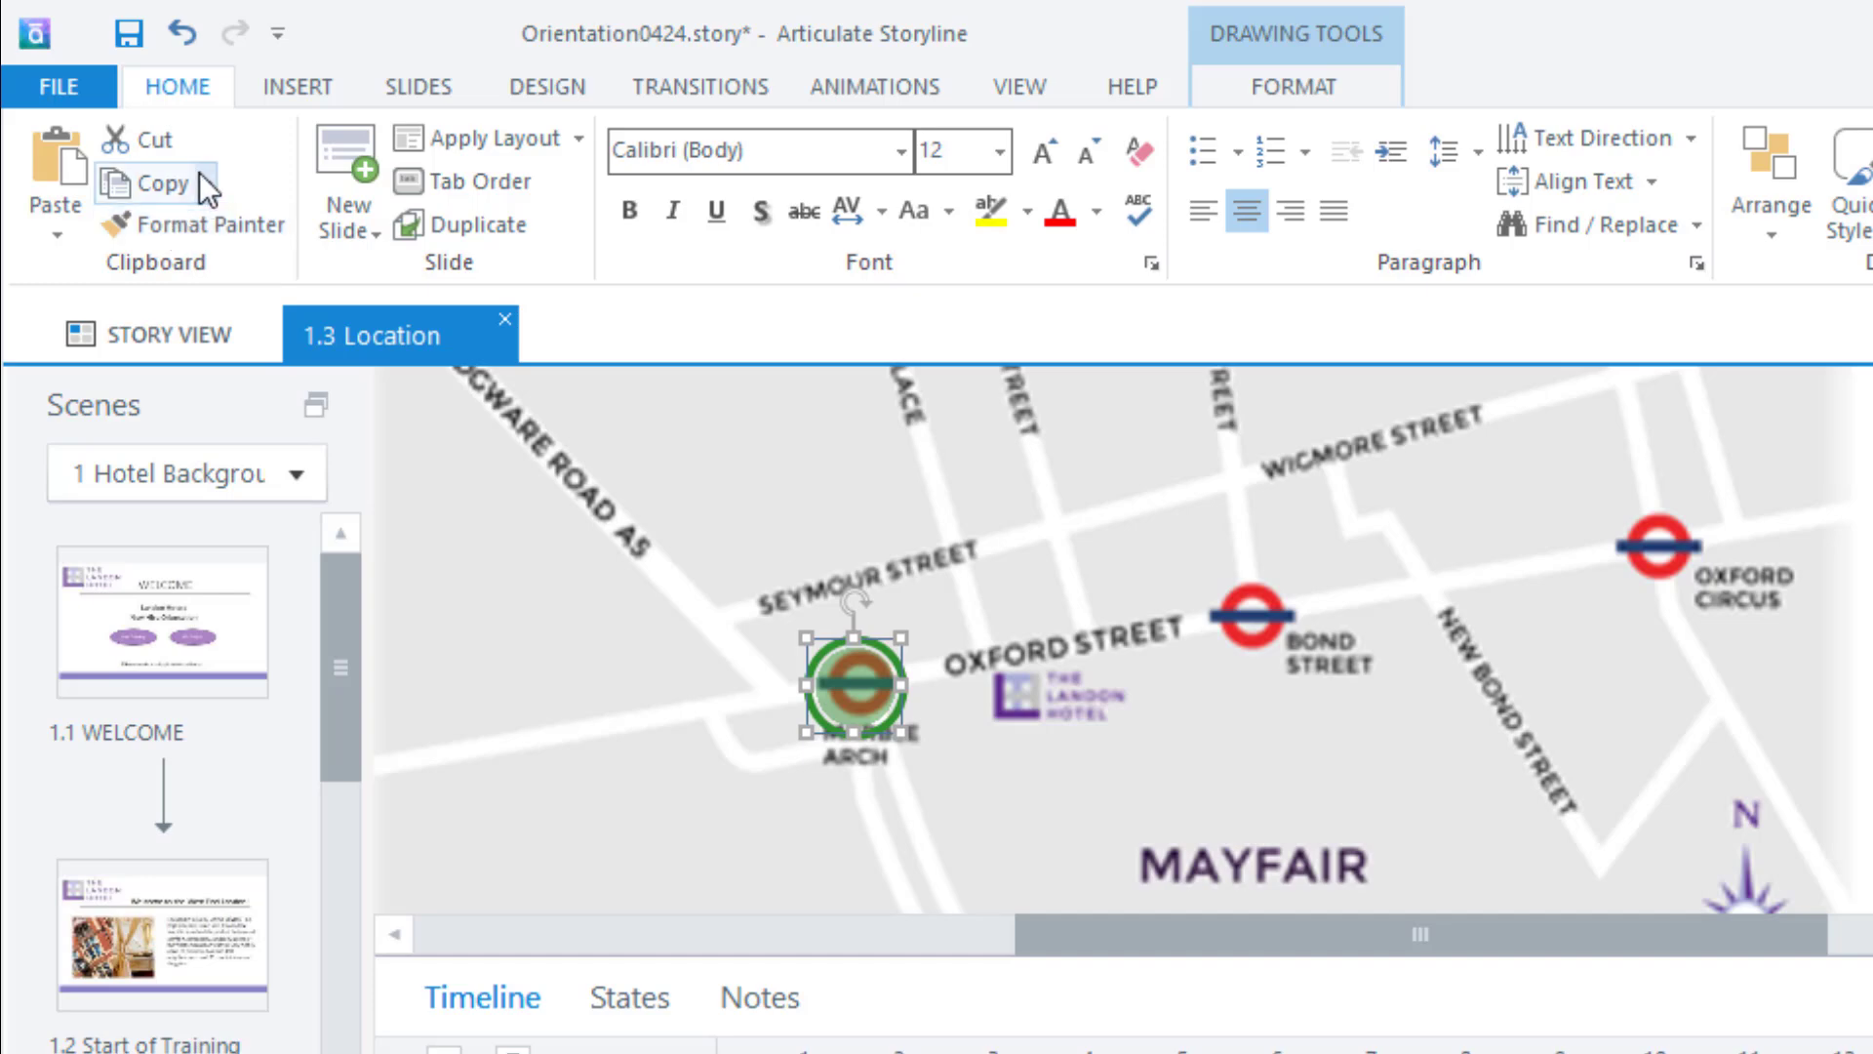
left_click(203, 185)
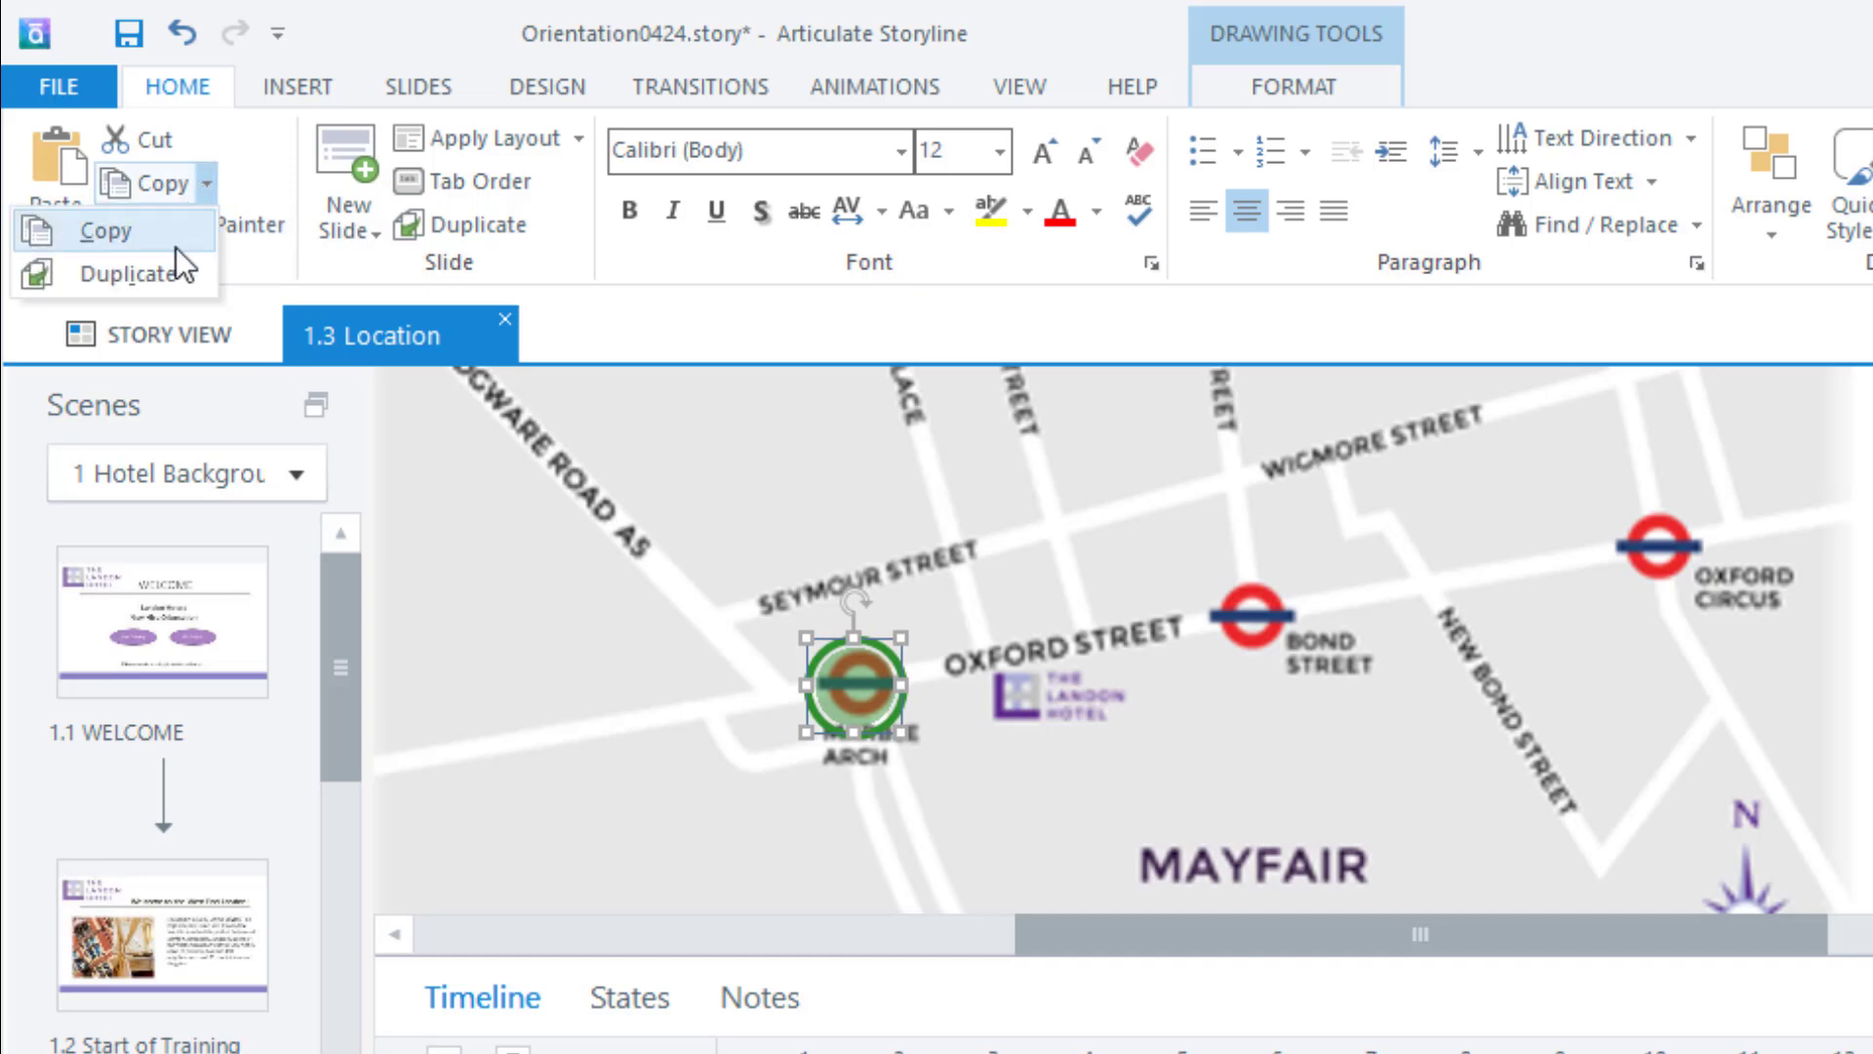
left_click(203, 181)
left_click(59, 201)
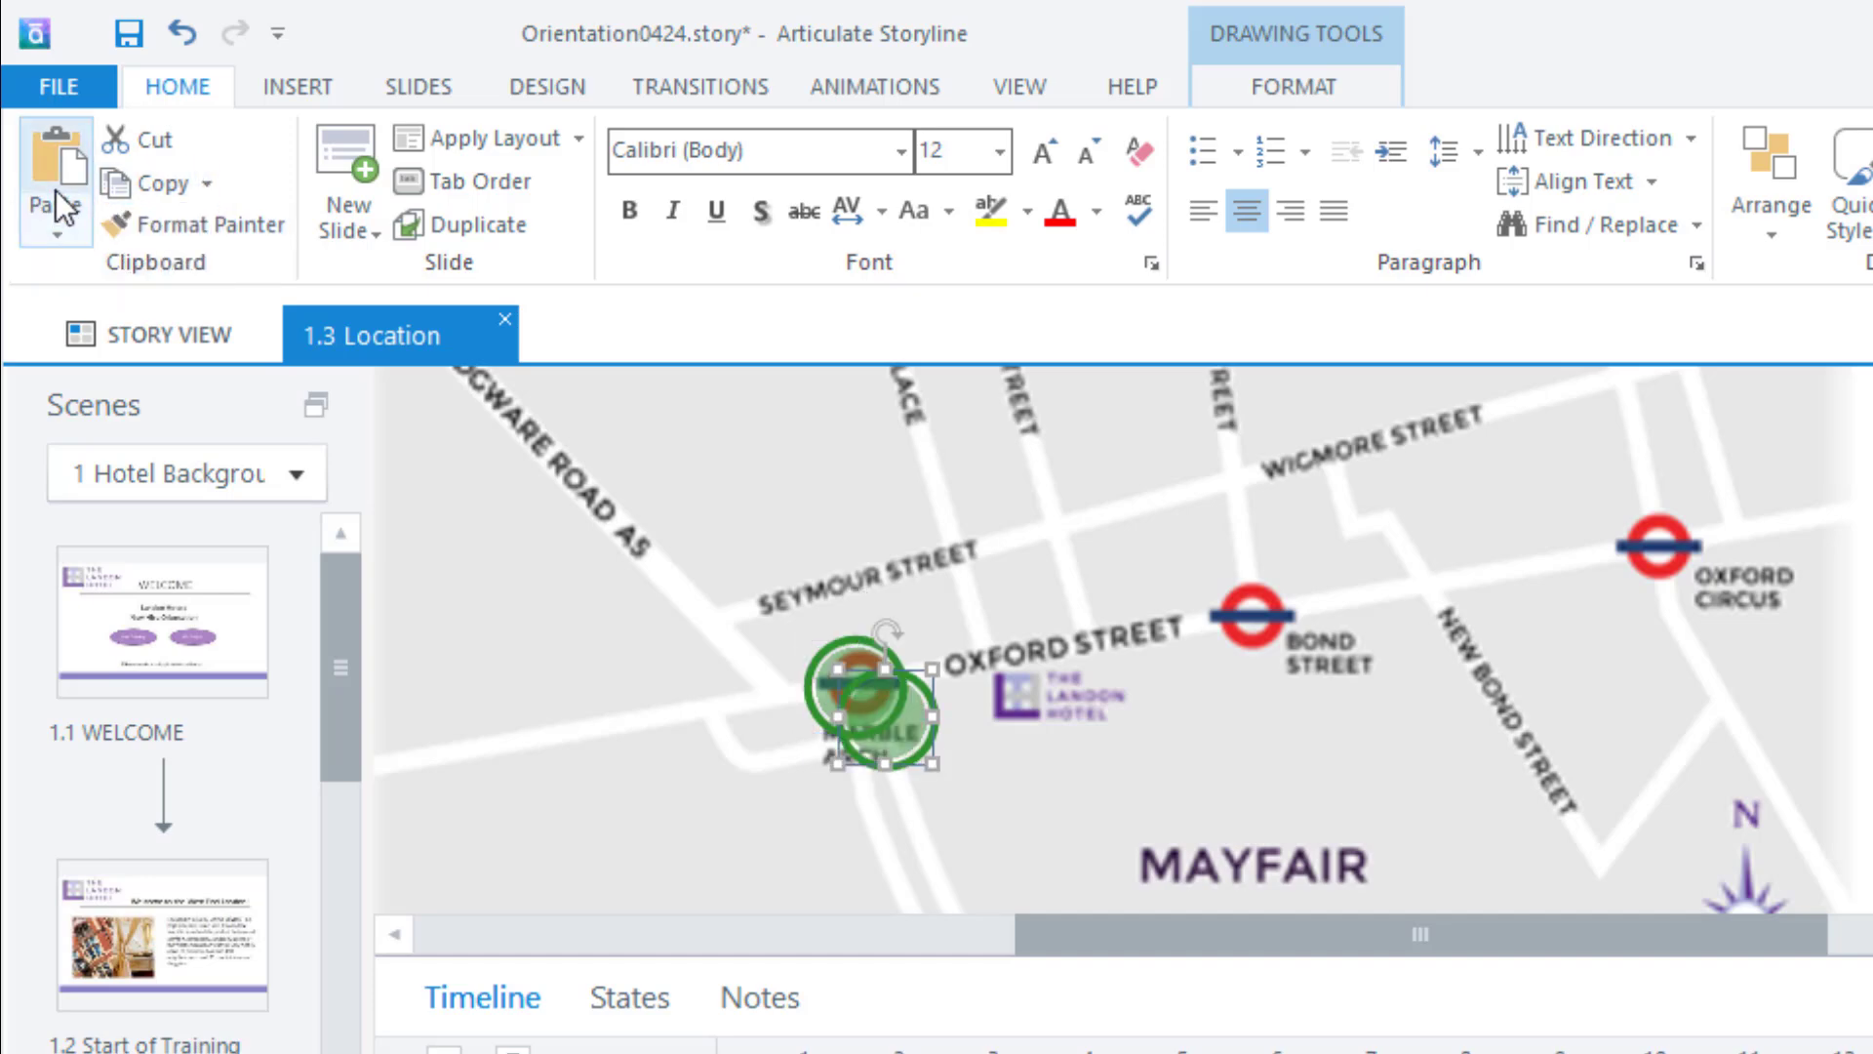
Paste another hotspot duplicate and fit the two copies over the Oxford Circus and Bond Street station symbols on the map
left_click(61, 201)
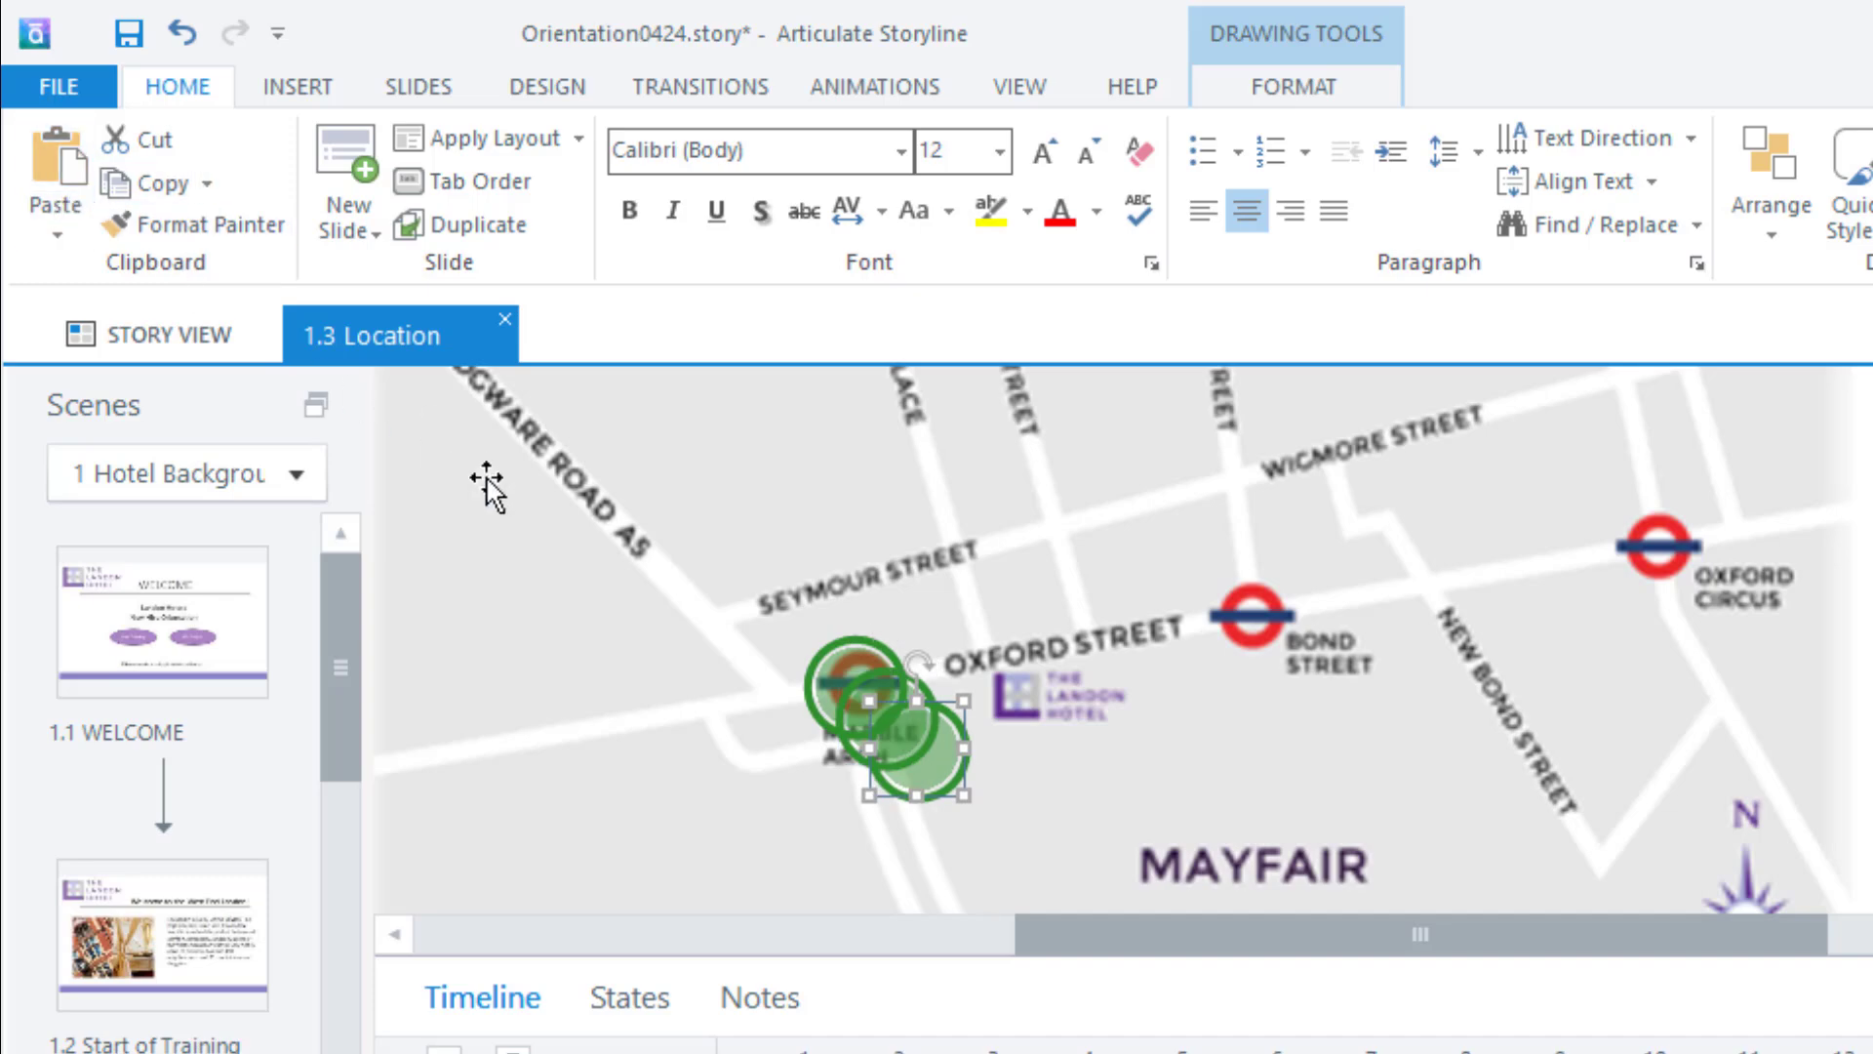
left_click_drag(954, 766, 1657, 564)
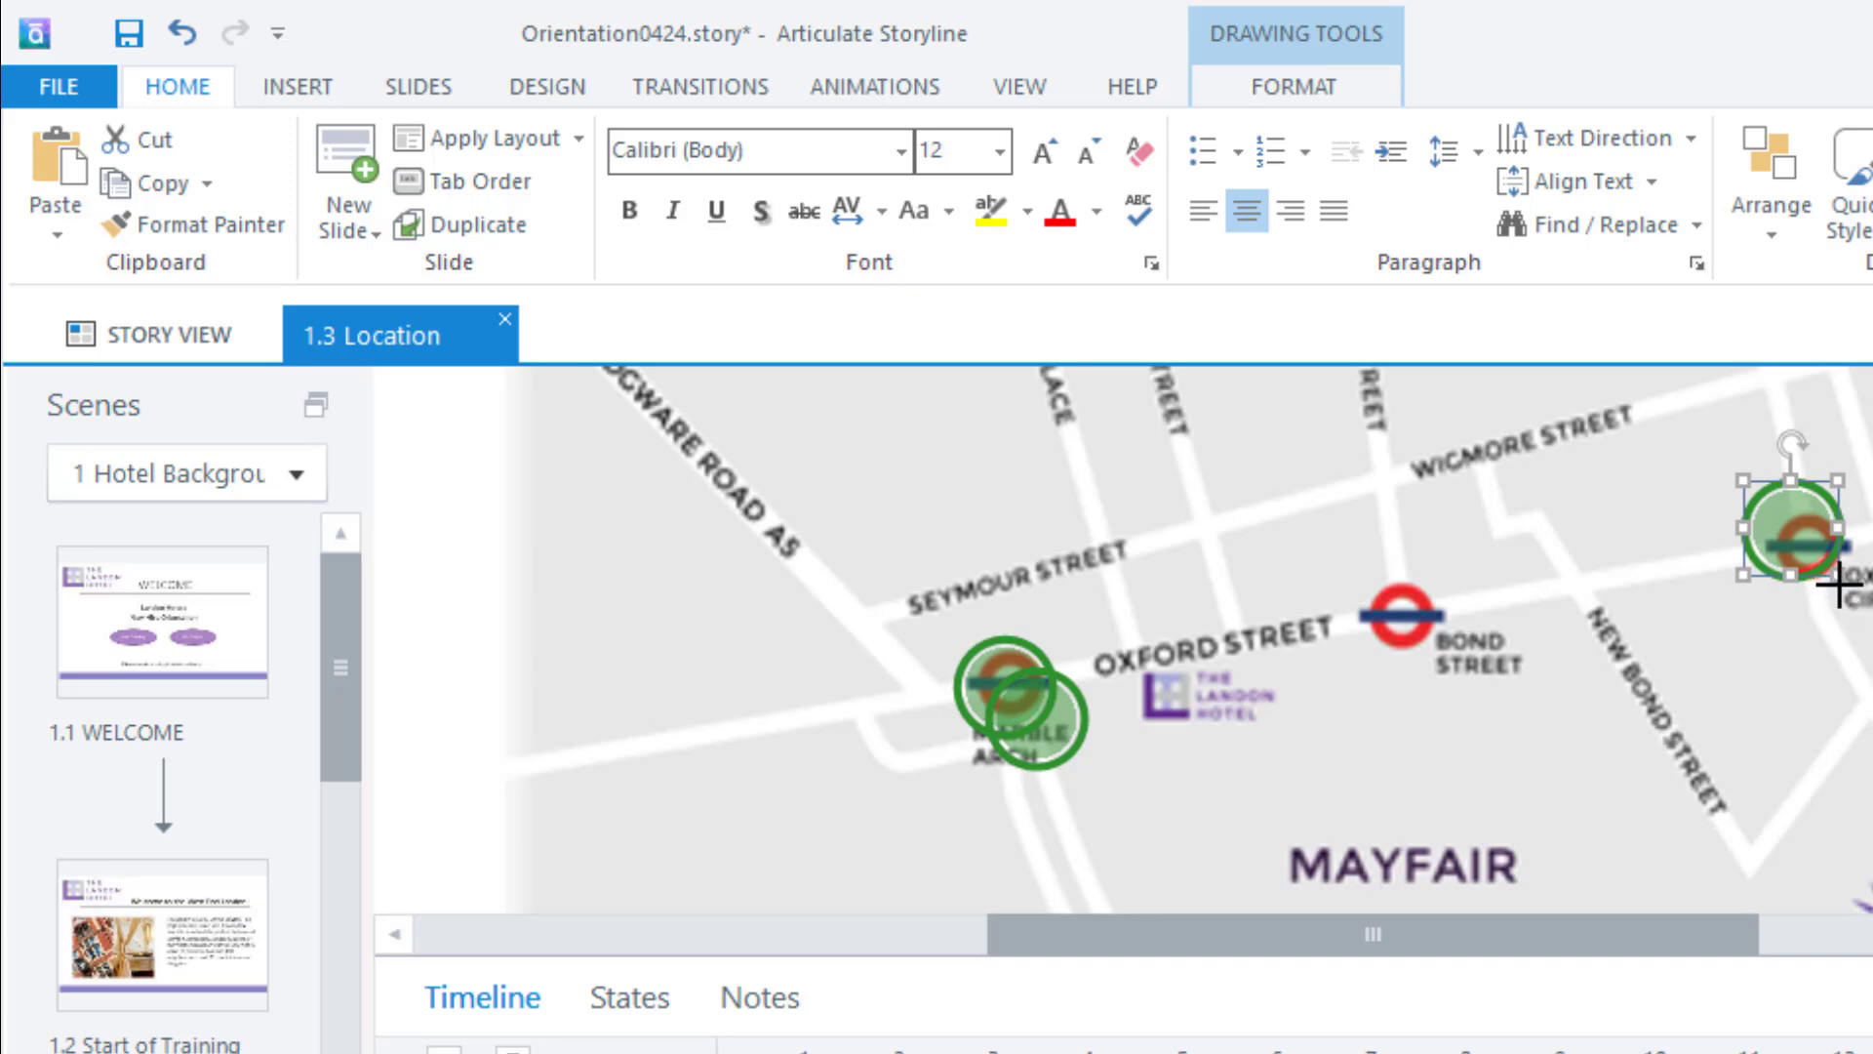
left_click_drag(1849, 566, 1867, 606)
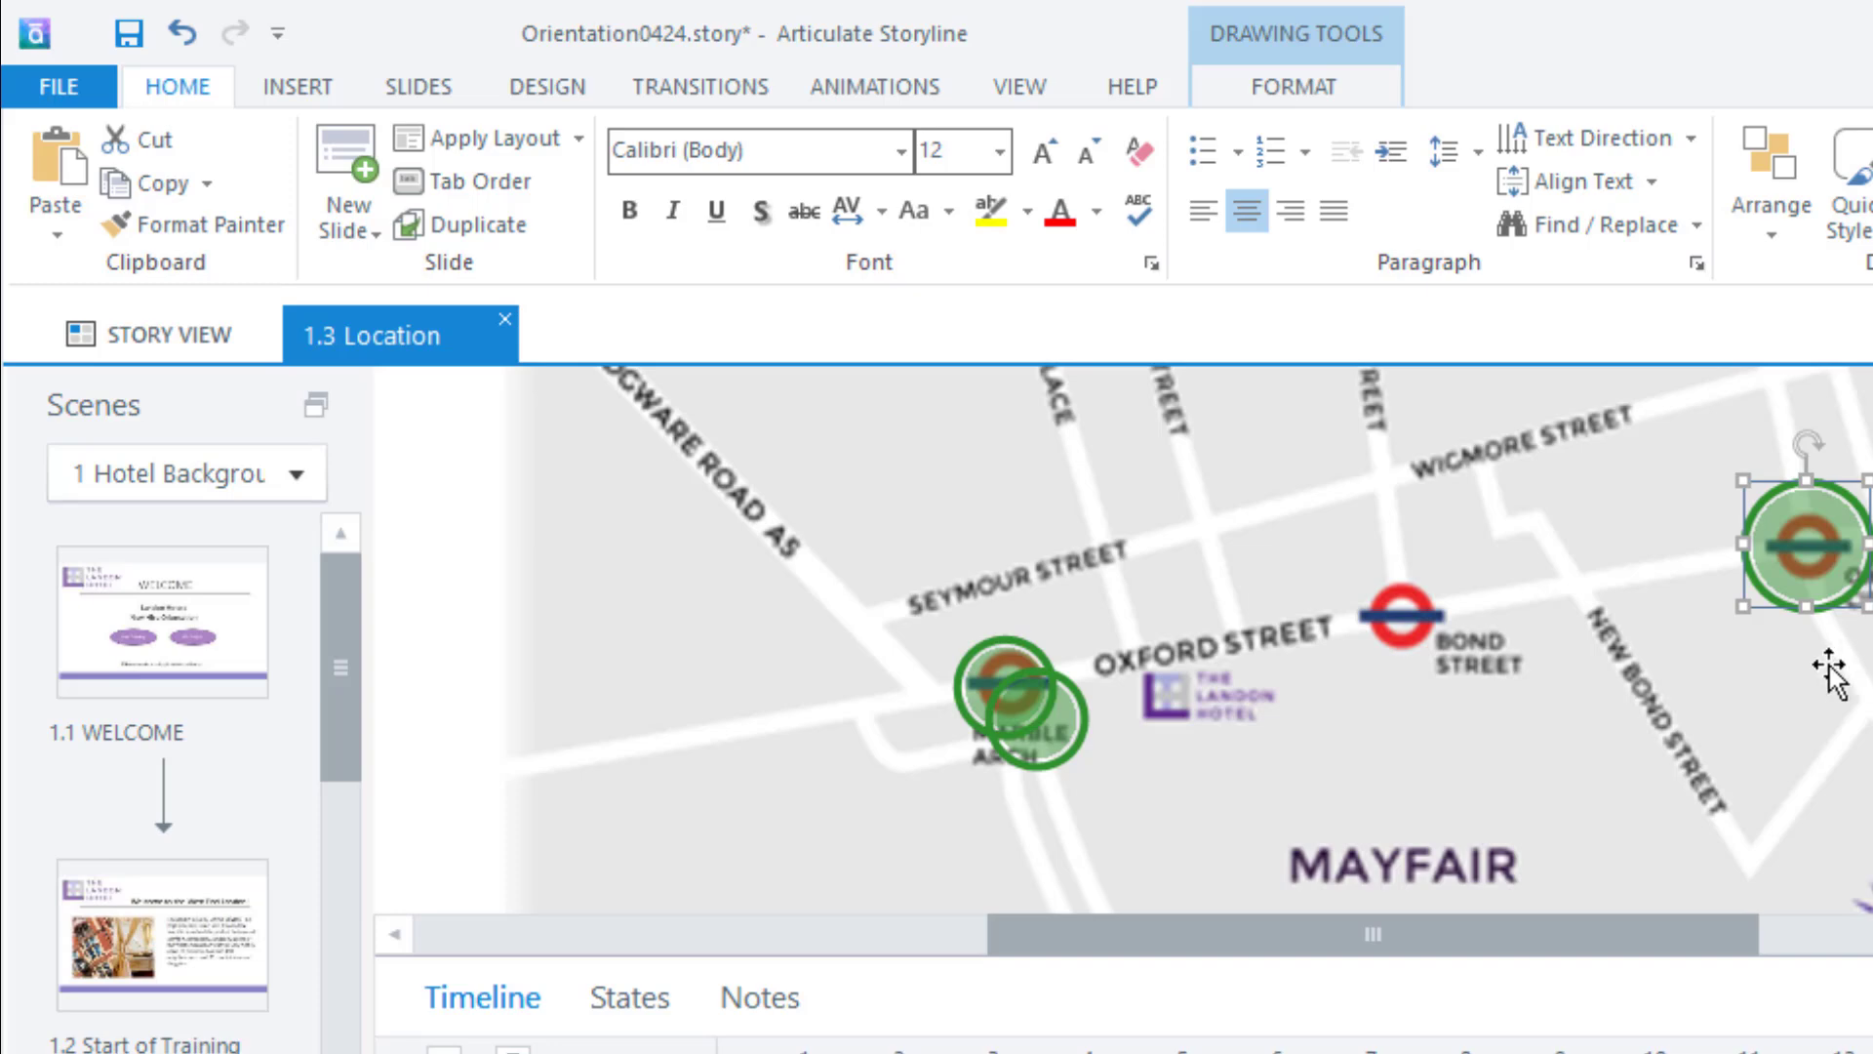
left_click(1068, 732)
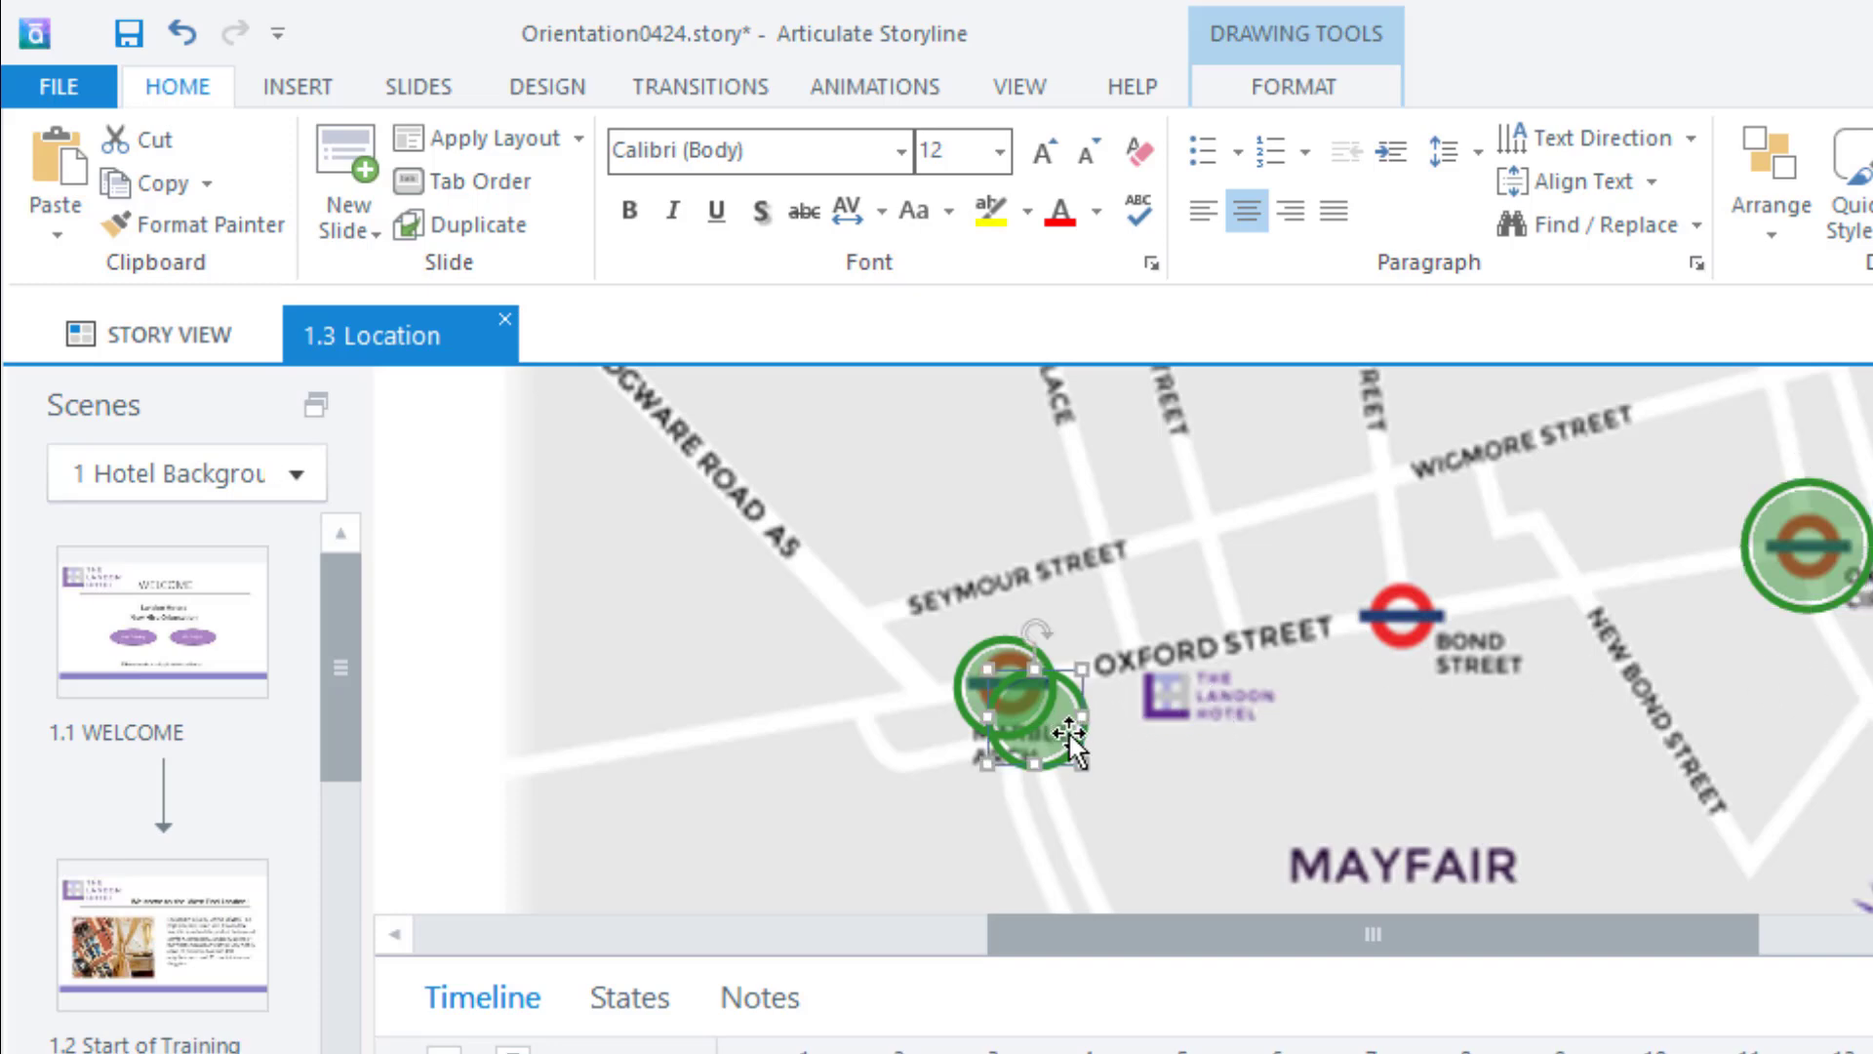
left_click_drag(1068, 729, 1368, 590)
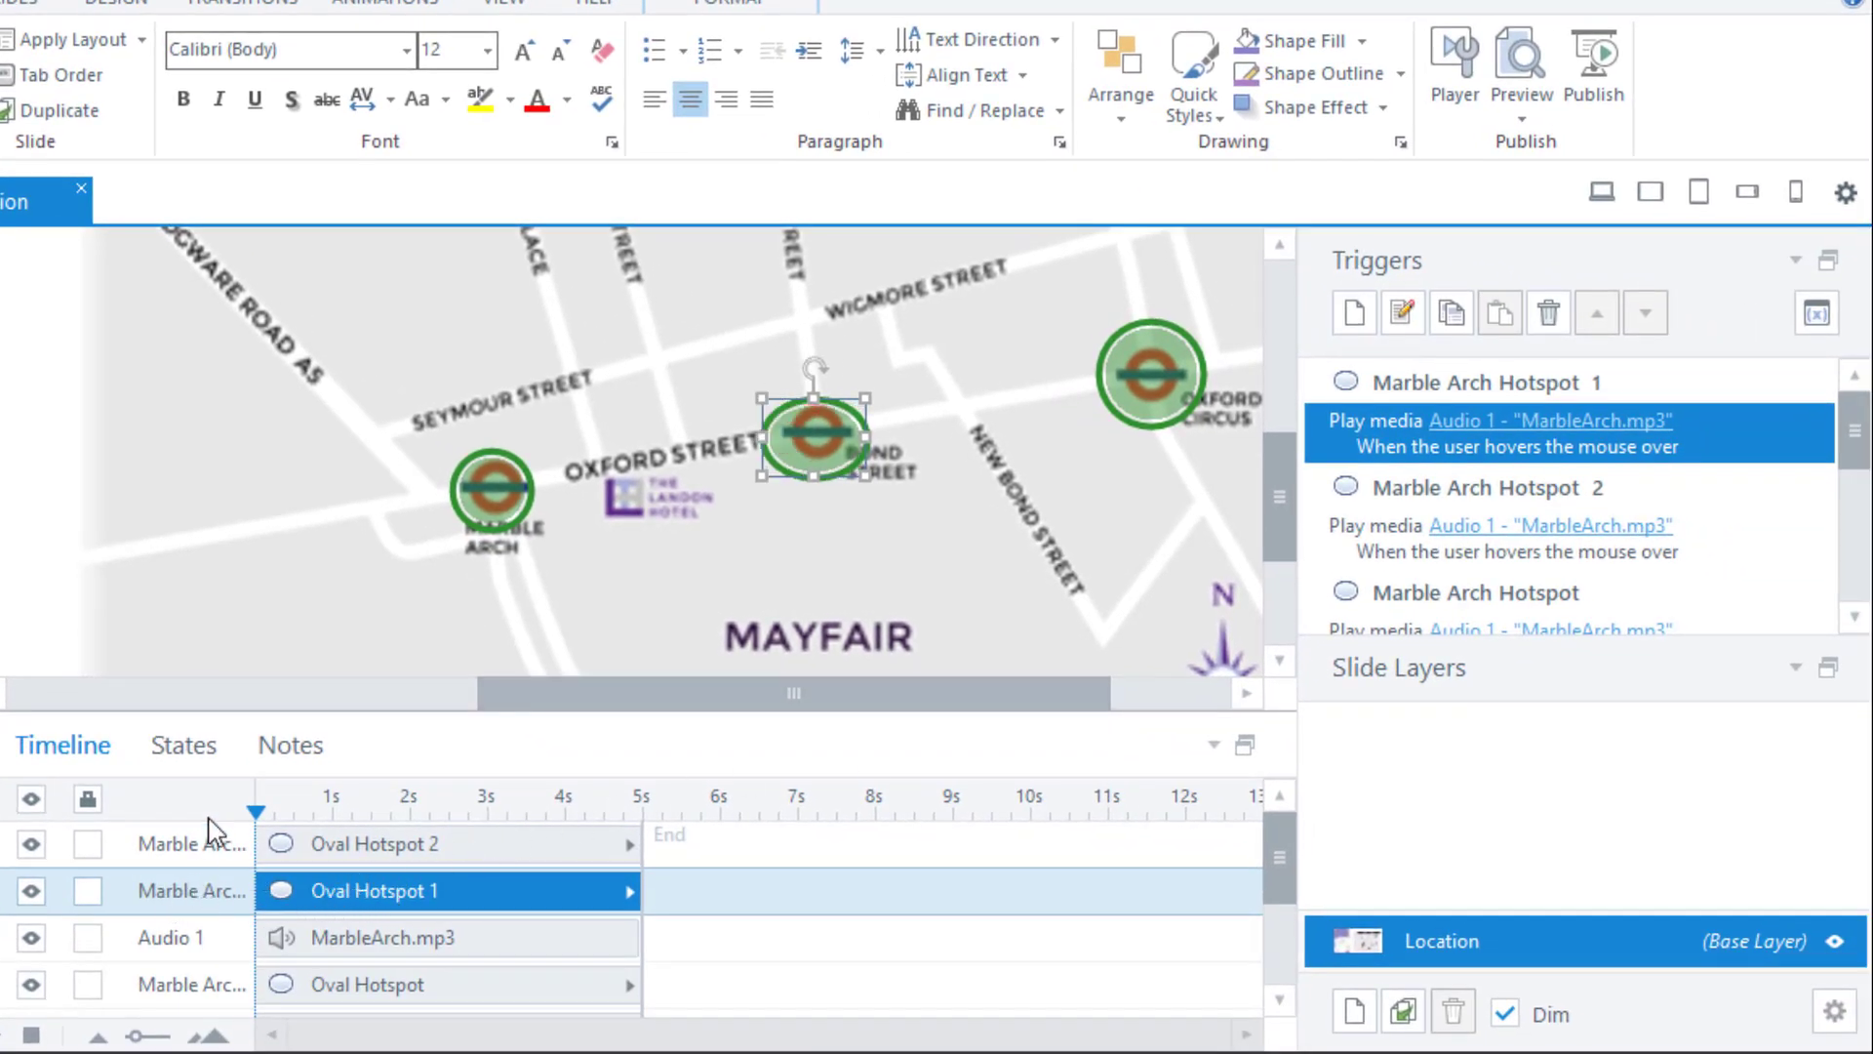
Widen the timeline's name column and rename the hotspot over the Bond Street symbol as Bond Street Hotspot
left_click_drag(251, 783, 293, 794)
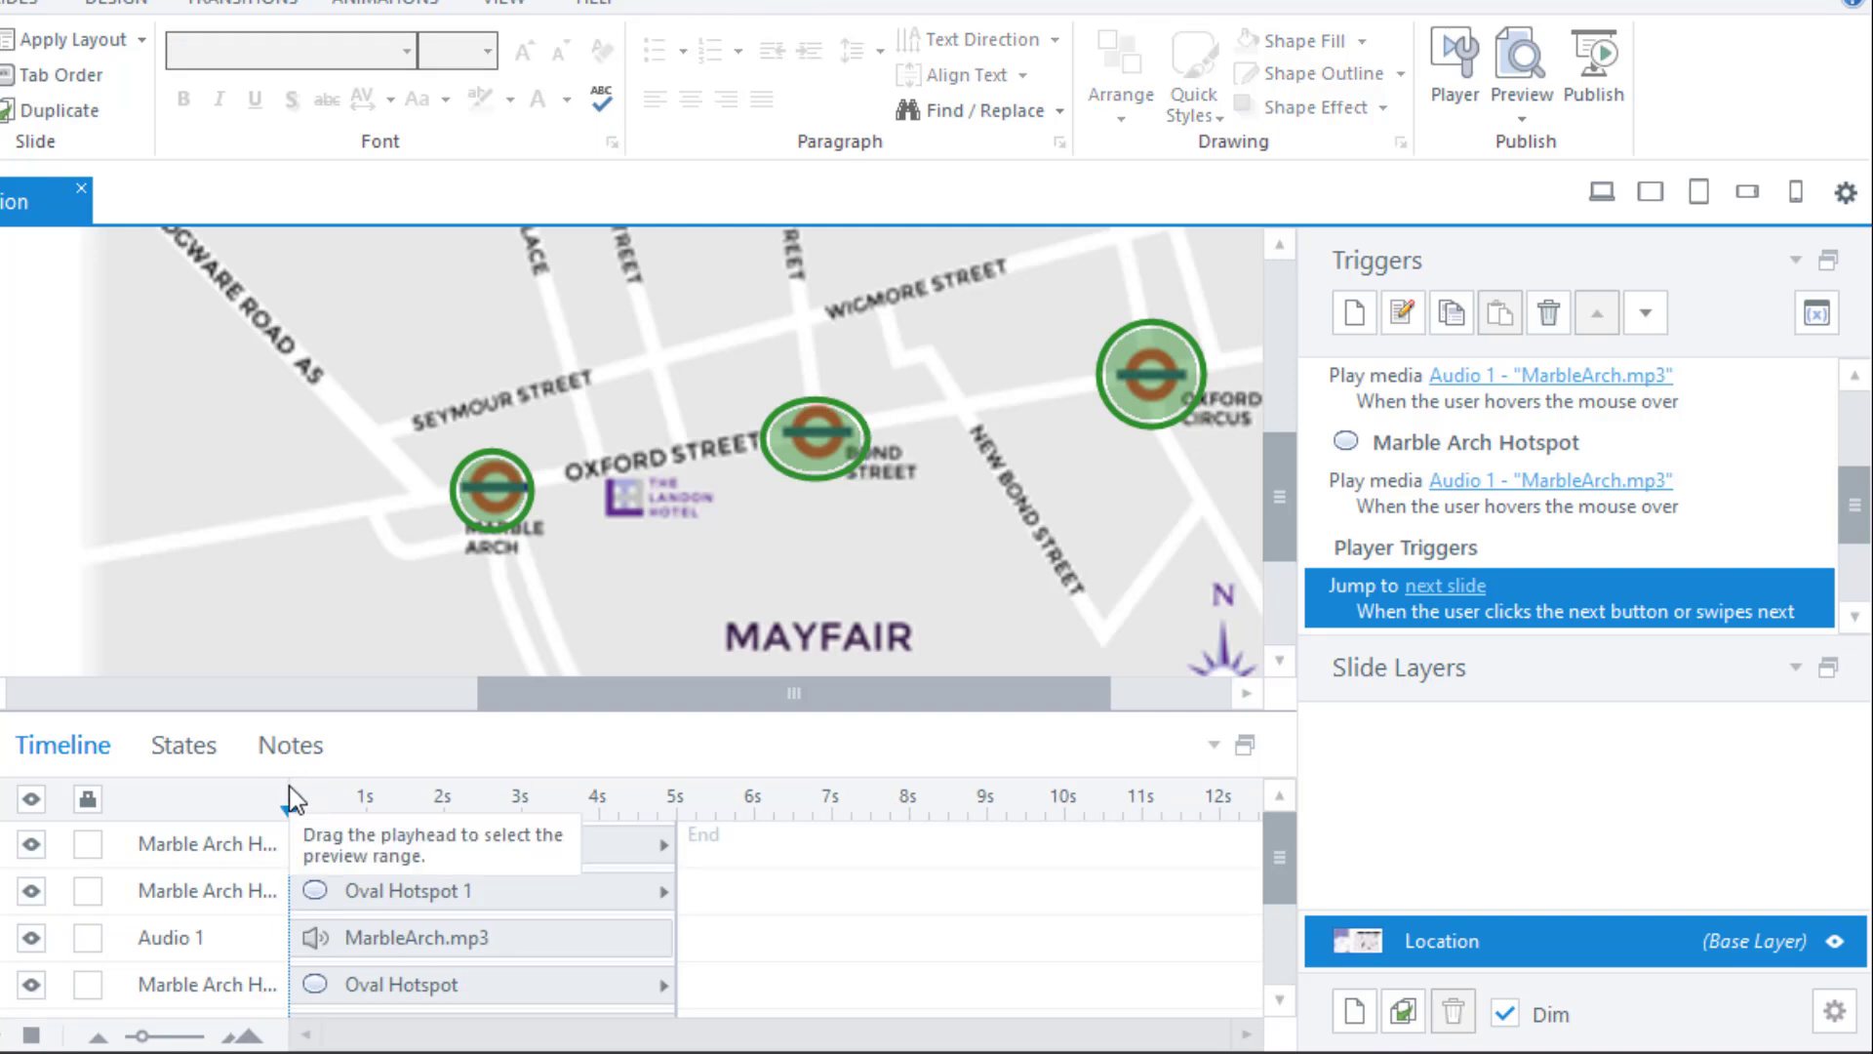
left_click_drag(289, 791, 384, 810)
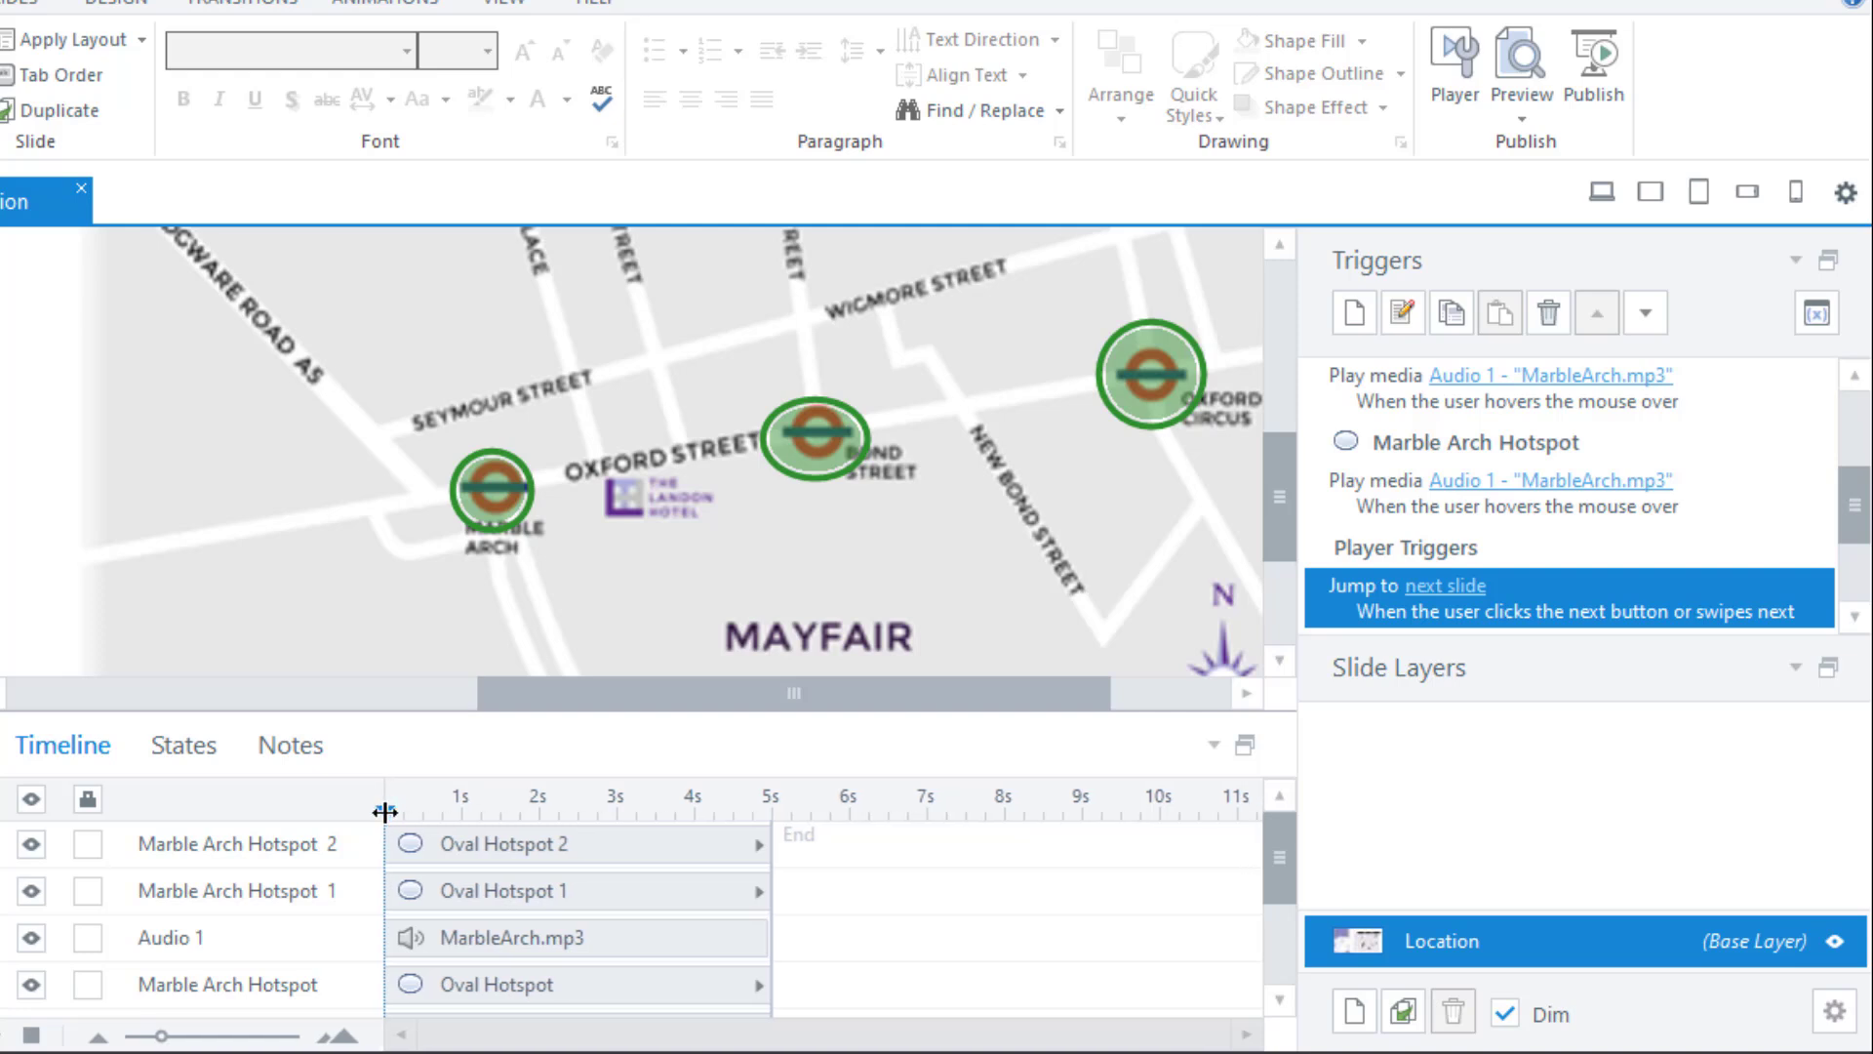
left_click(248, 889)
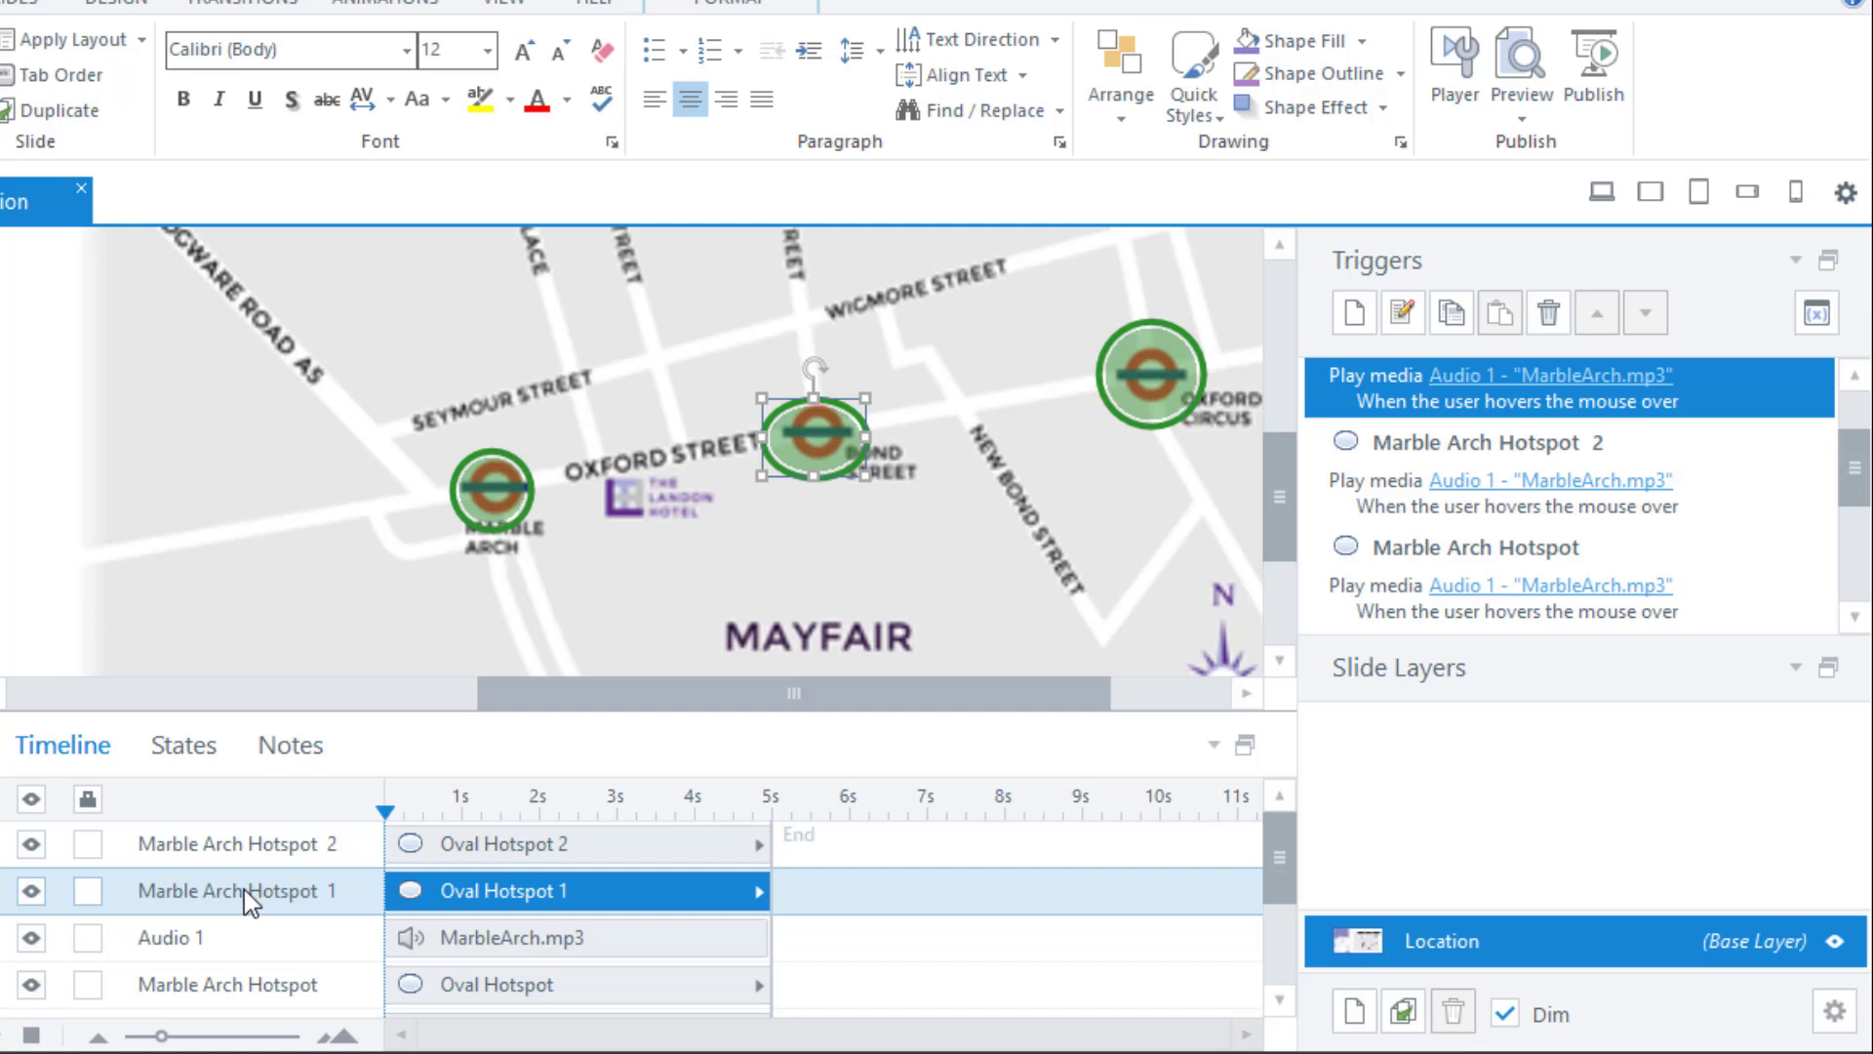
left_click(244, 887)
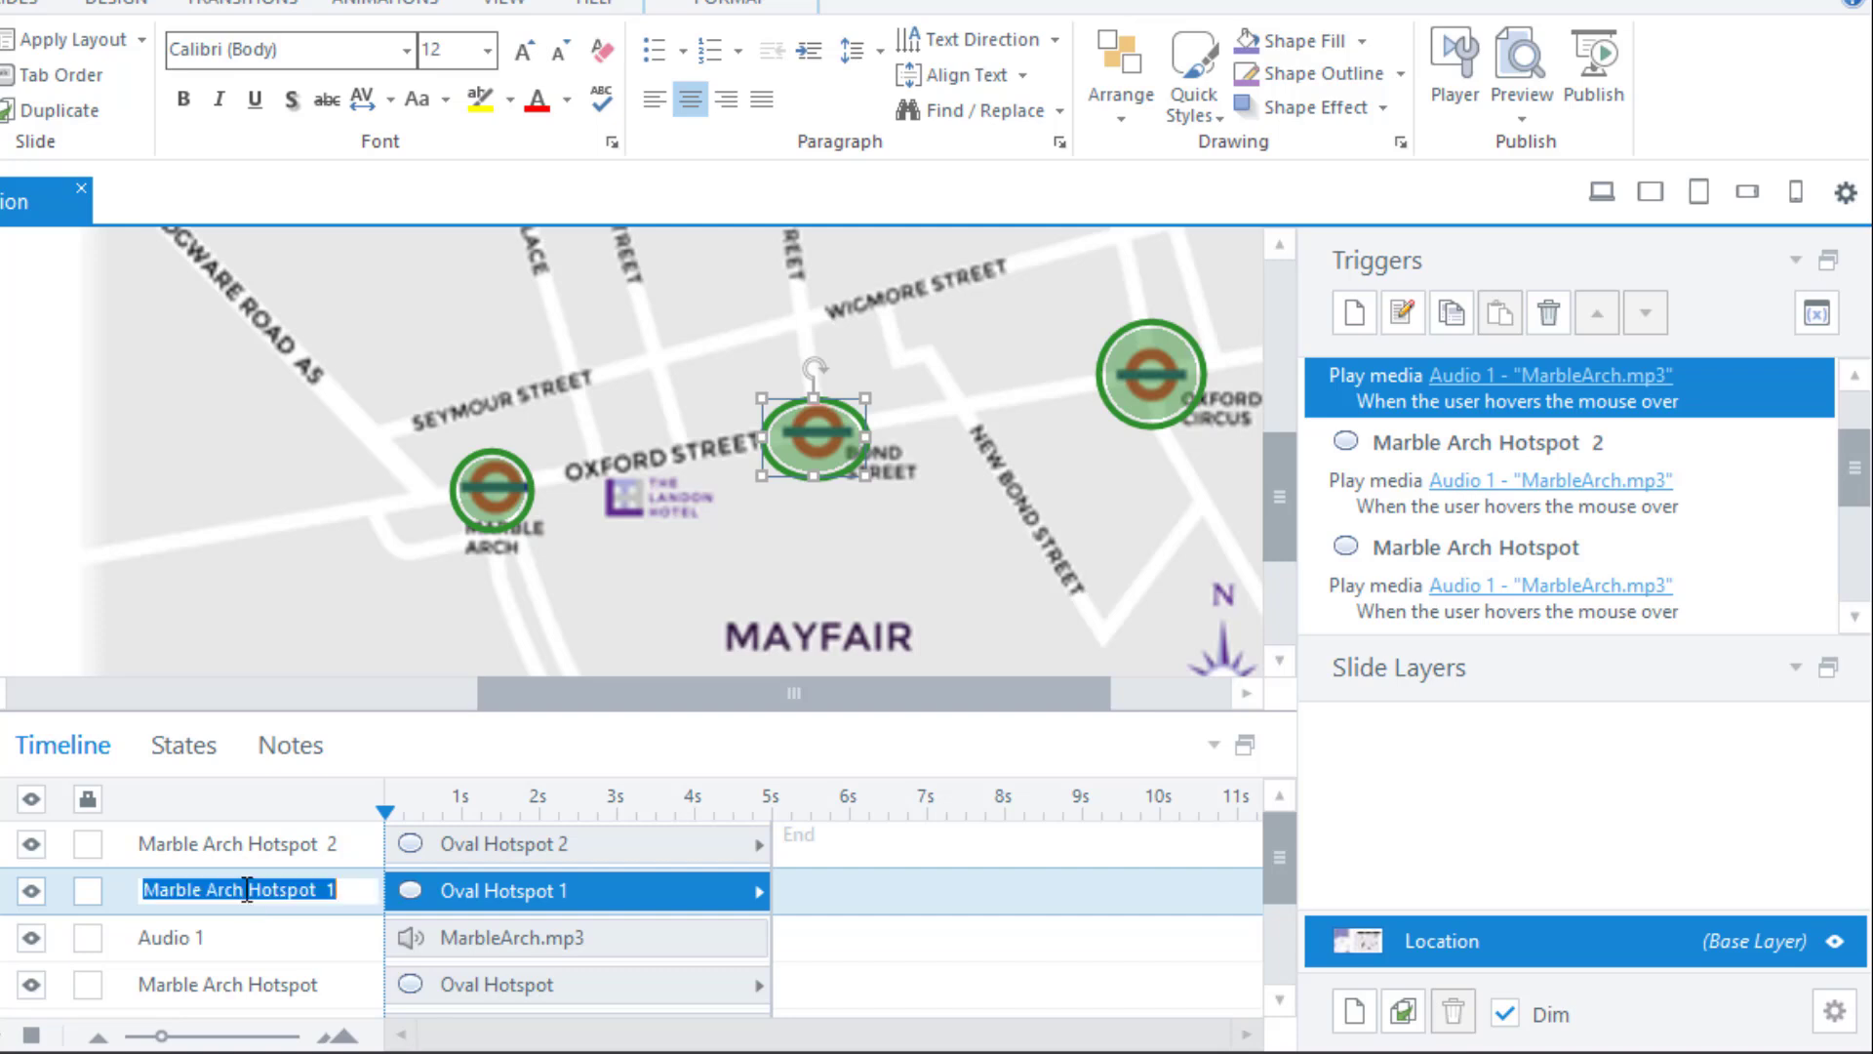
left_click_drag(244, 888, 145, 889)
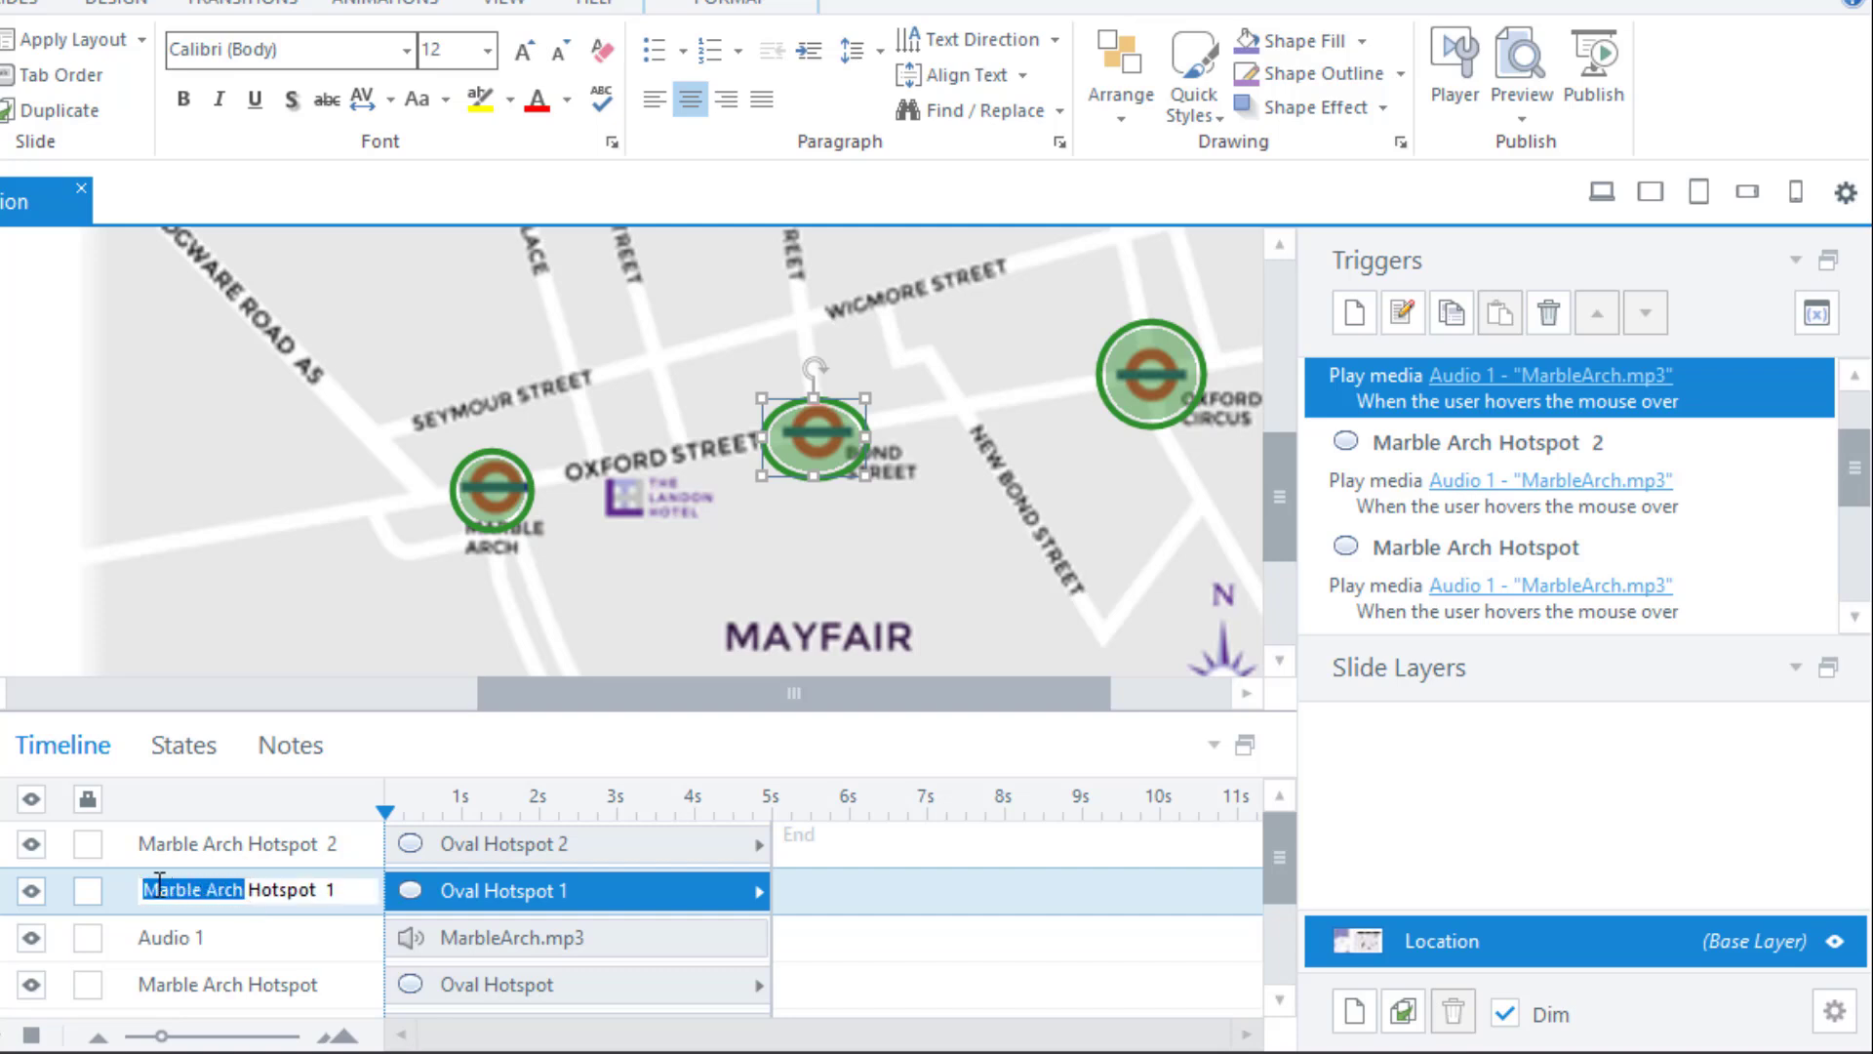
type("Bond Street")
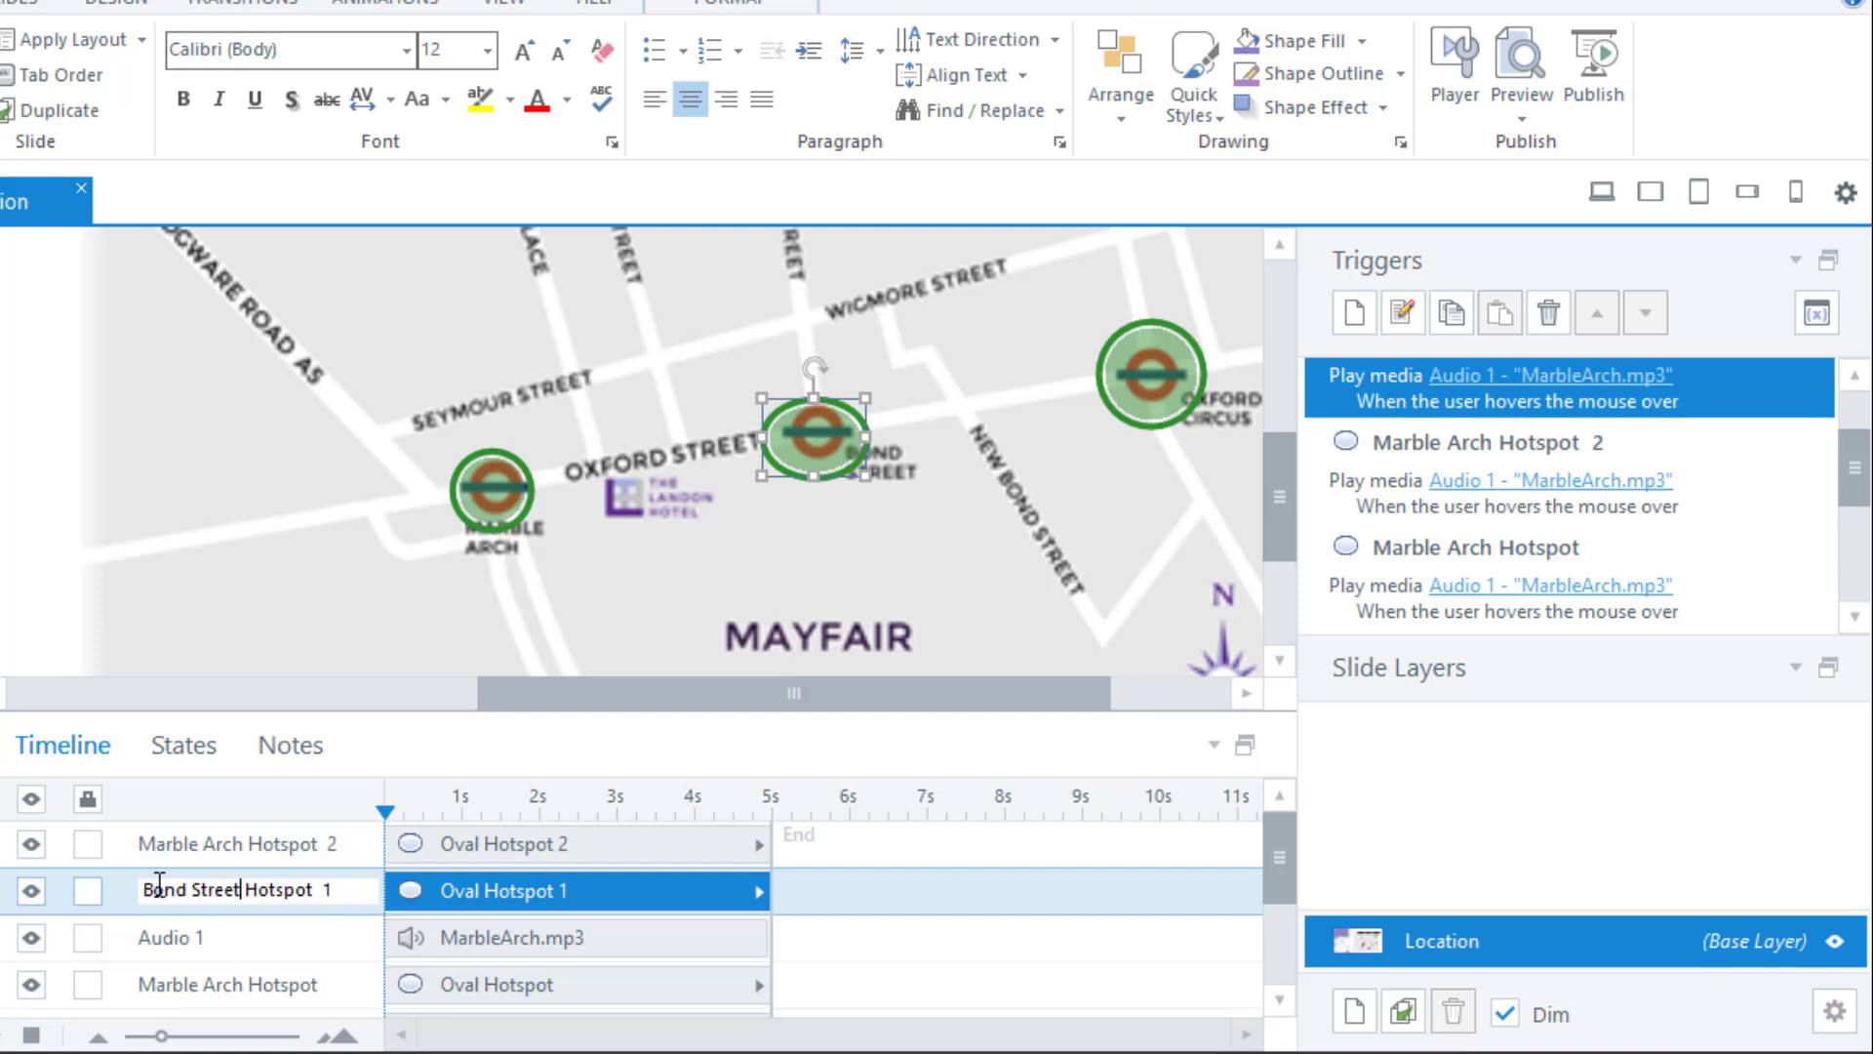
left_click(343, 896)
key("BackSpace")
key("Return")
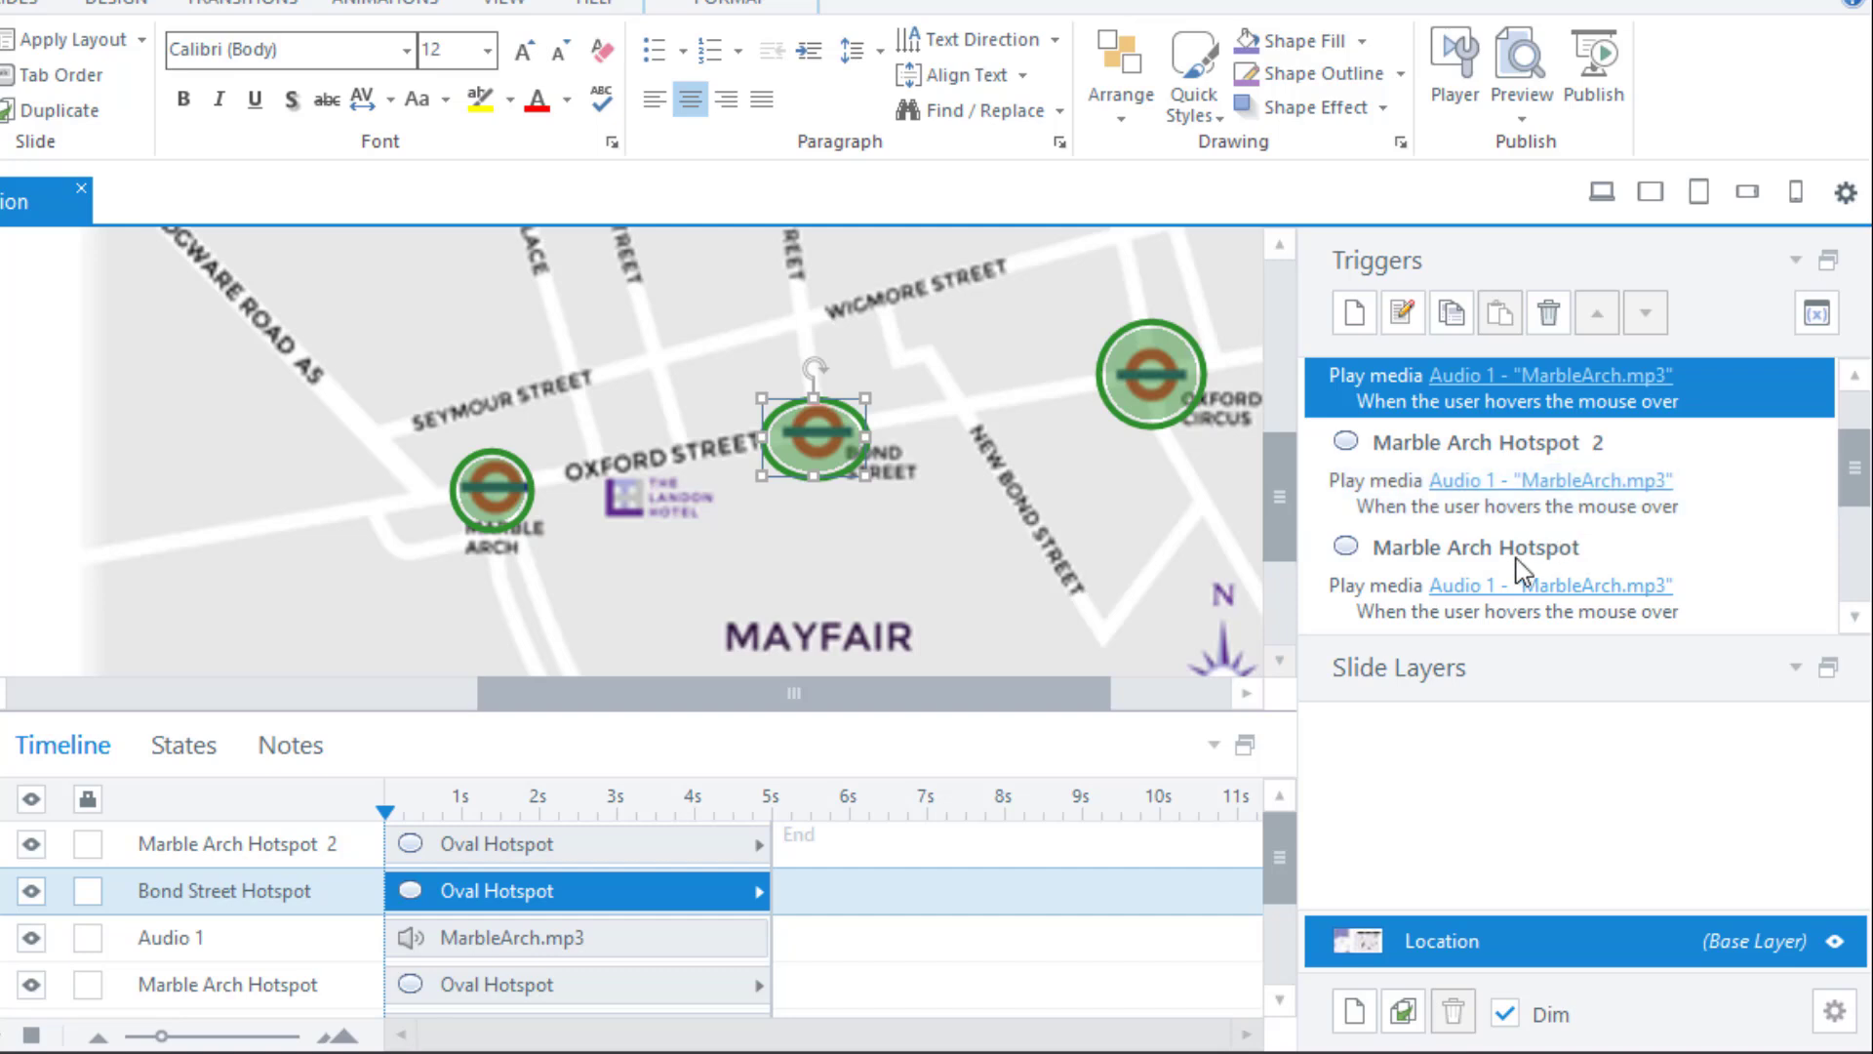
Change the Bond Street Hotspot trigger's media to the imported sound file BondStreet.mp3 from the Chapter 4 folder
left_click_drag(1853, 468, 1865, 422)
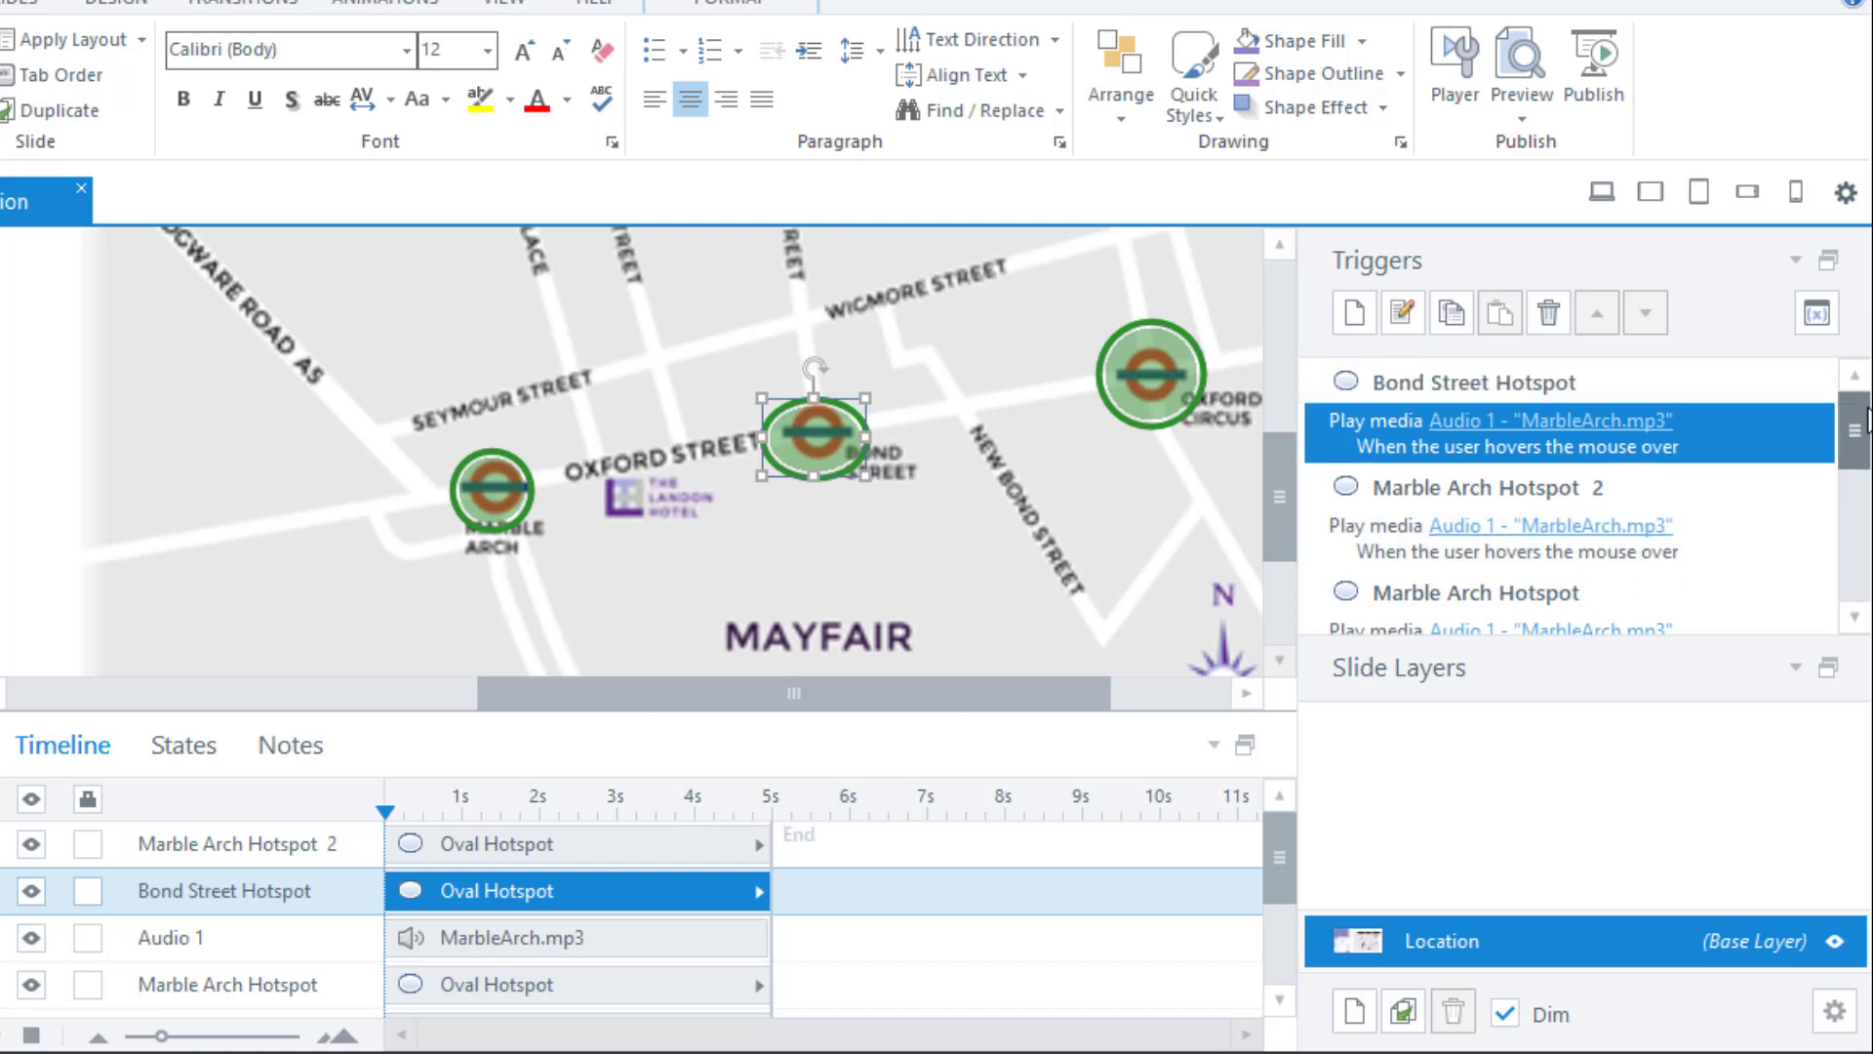
left_click(1606, 441)
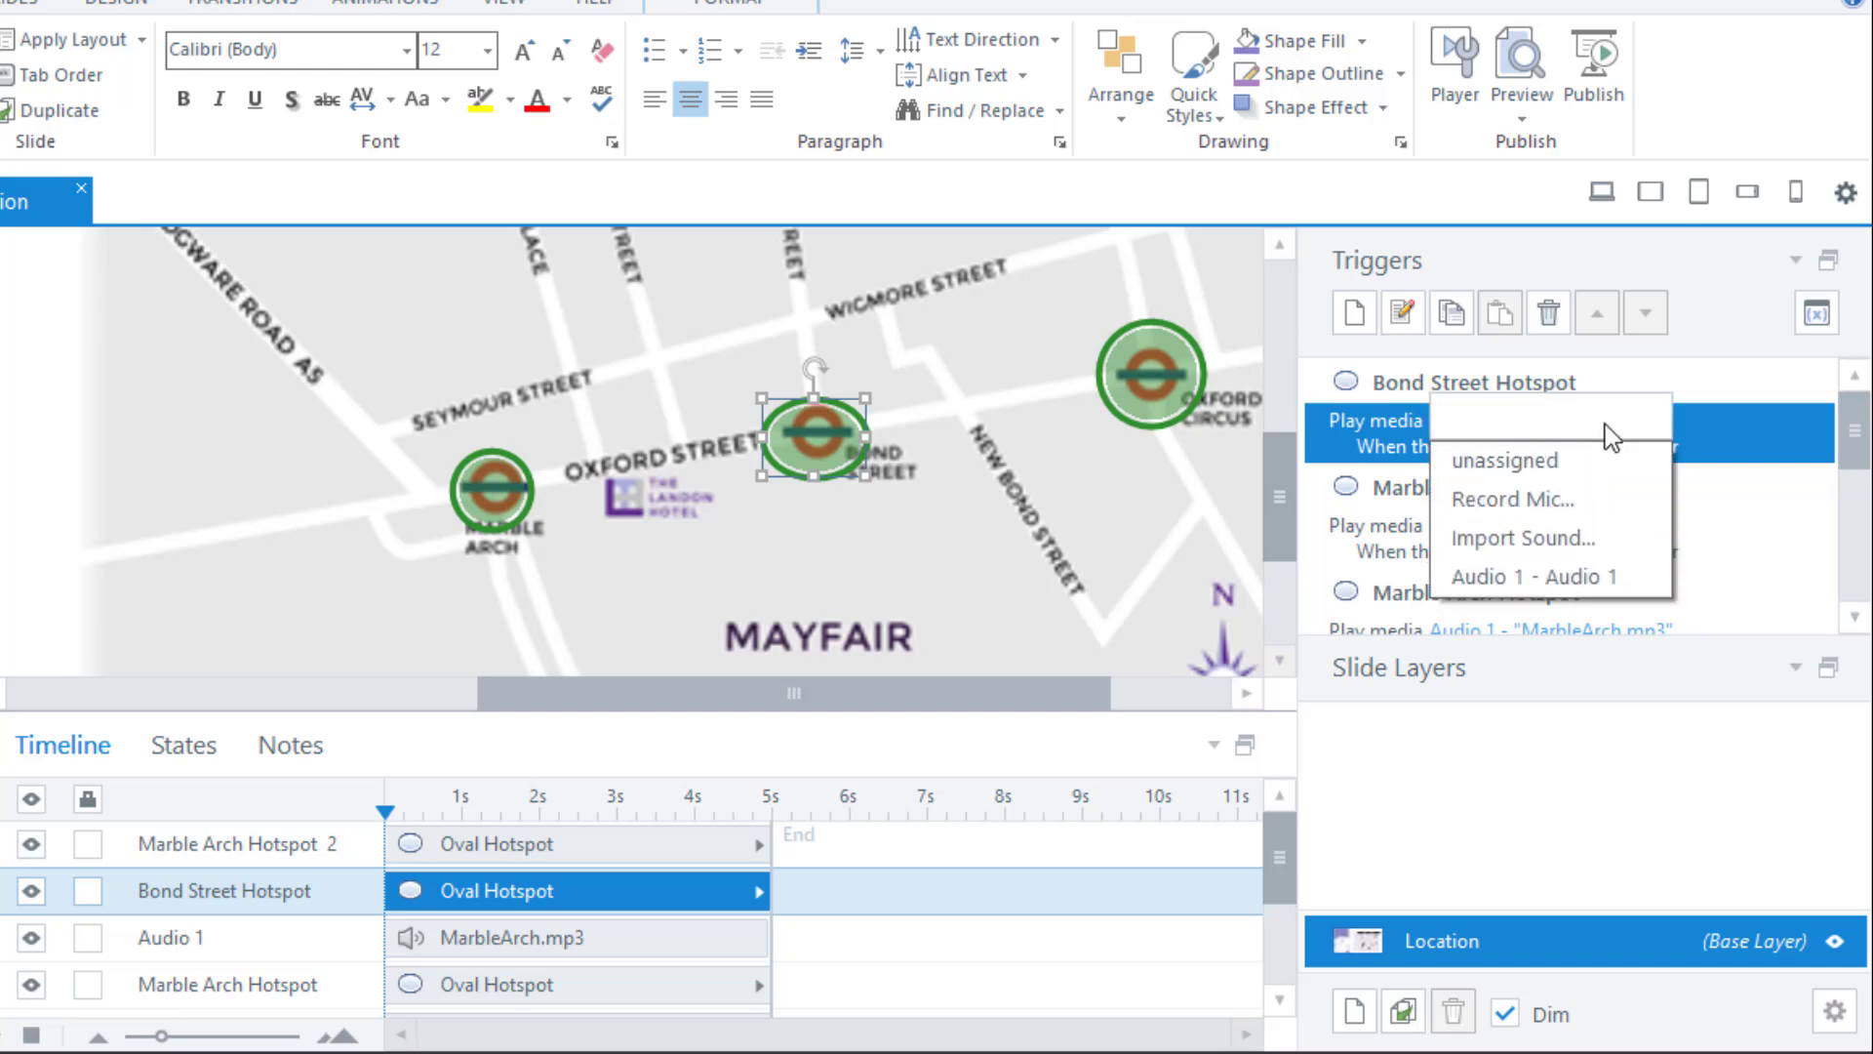
left_click(1546, 539)
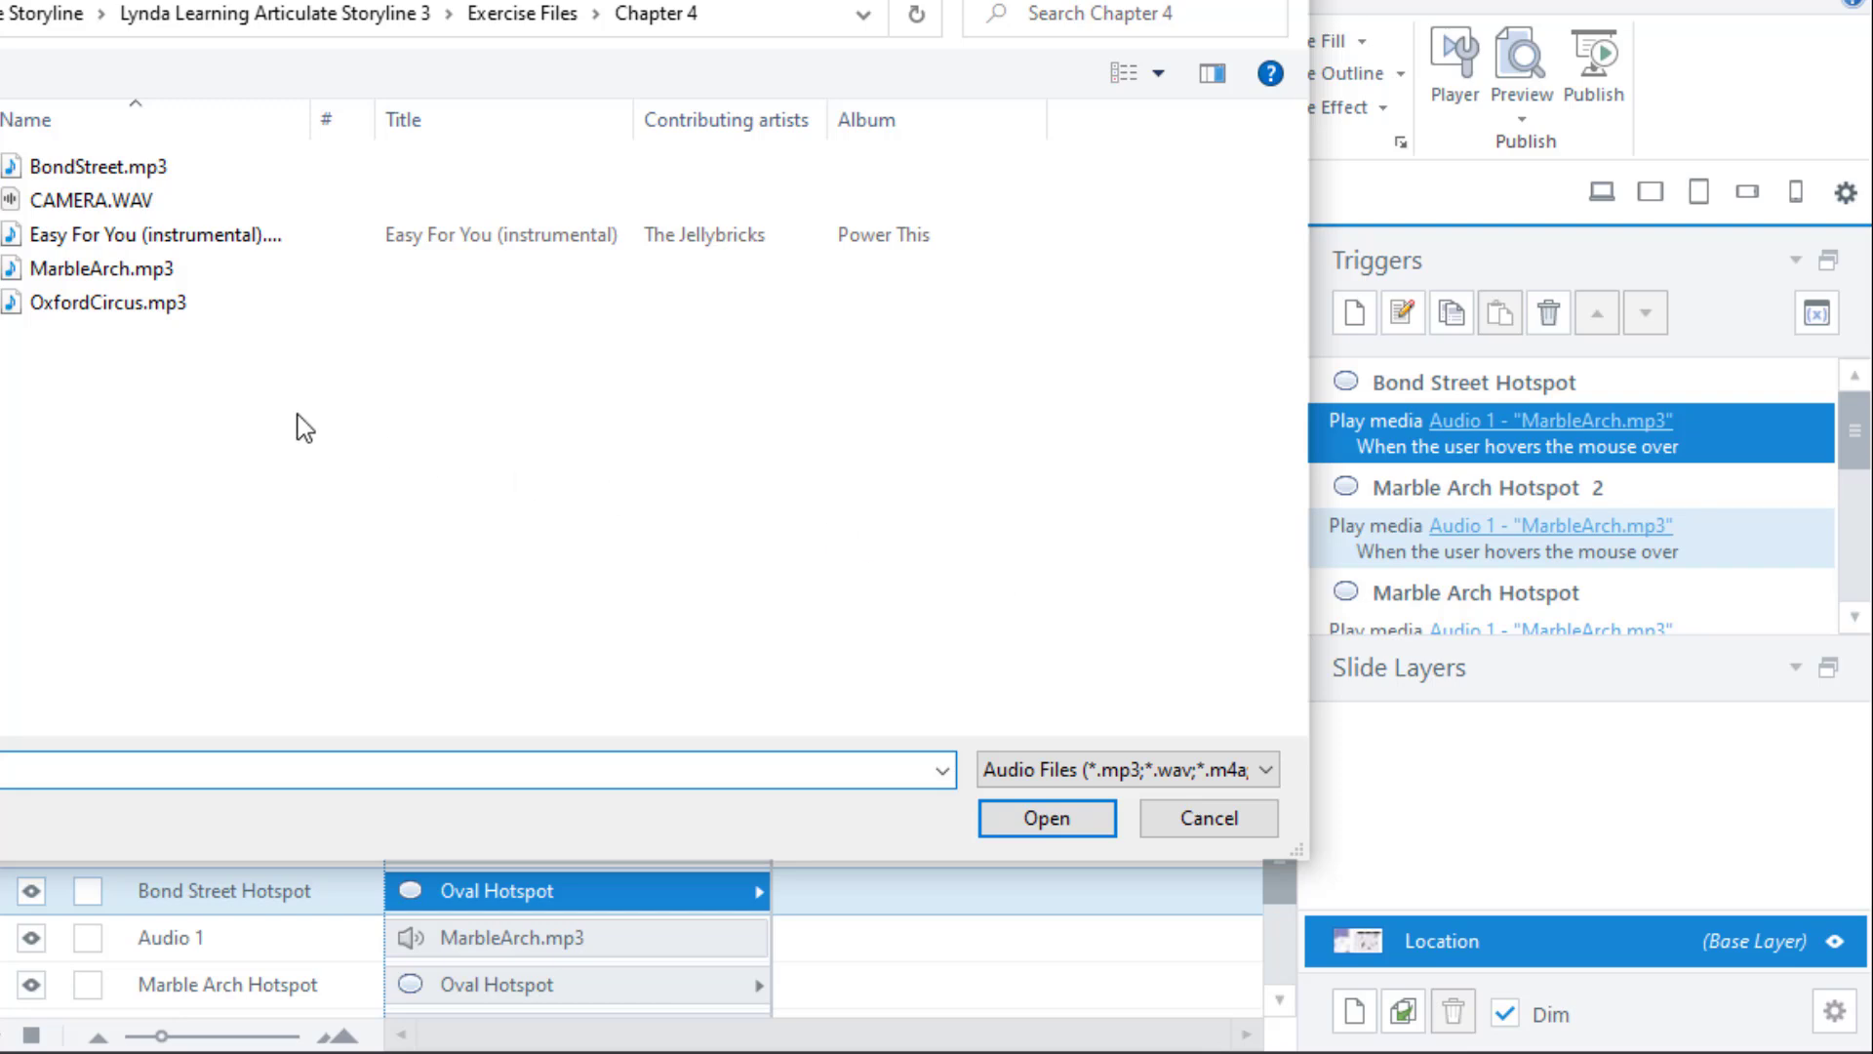
left_click(125, 172)
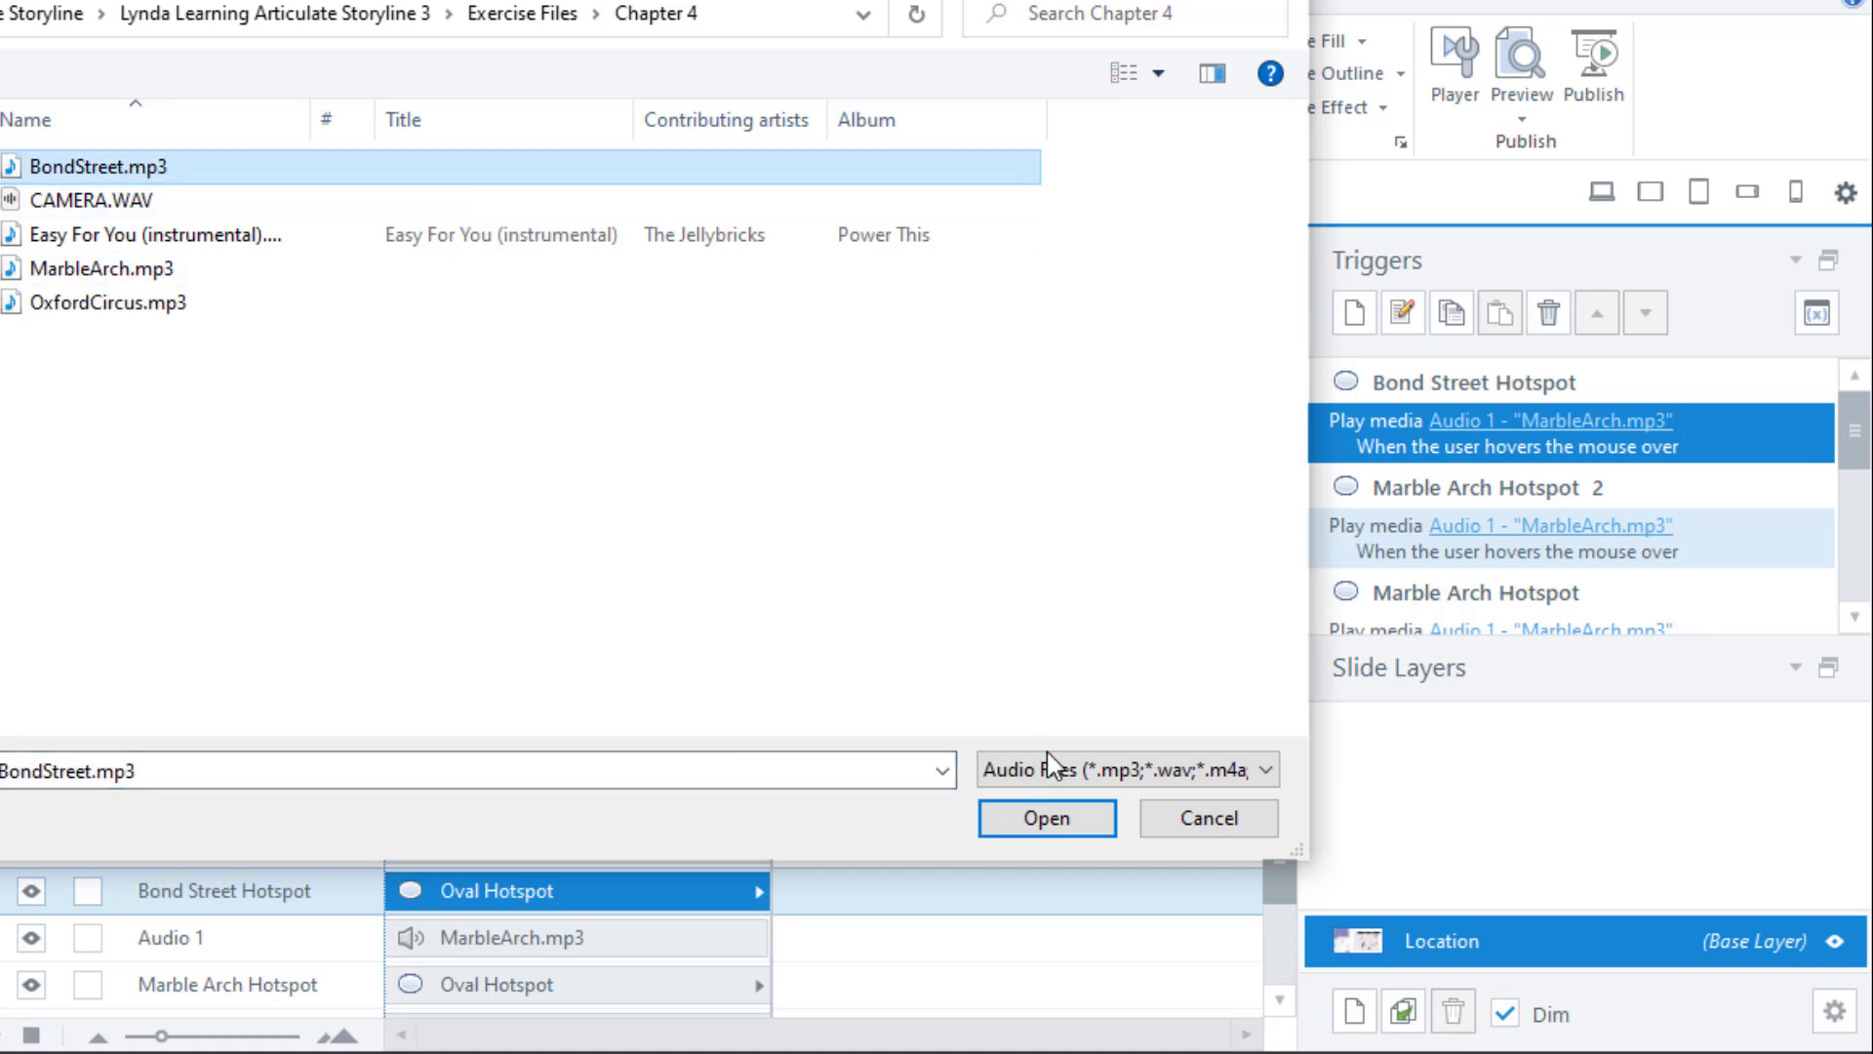
left_click(1043, 817)
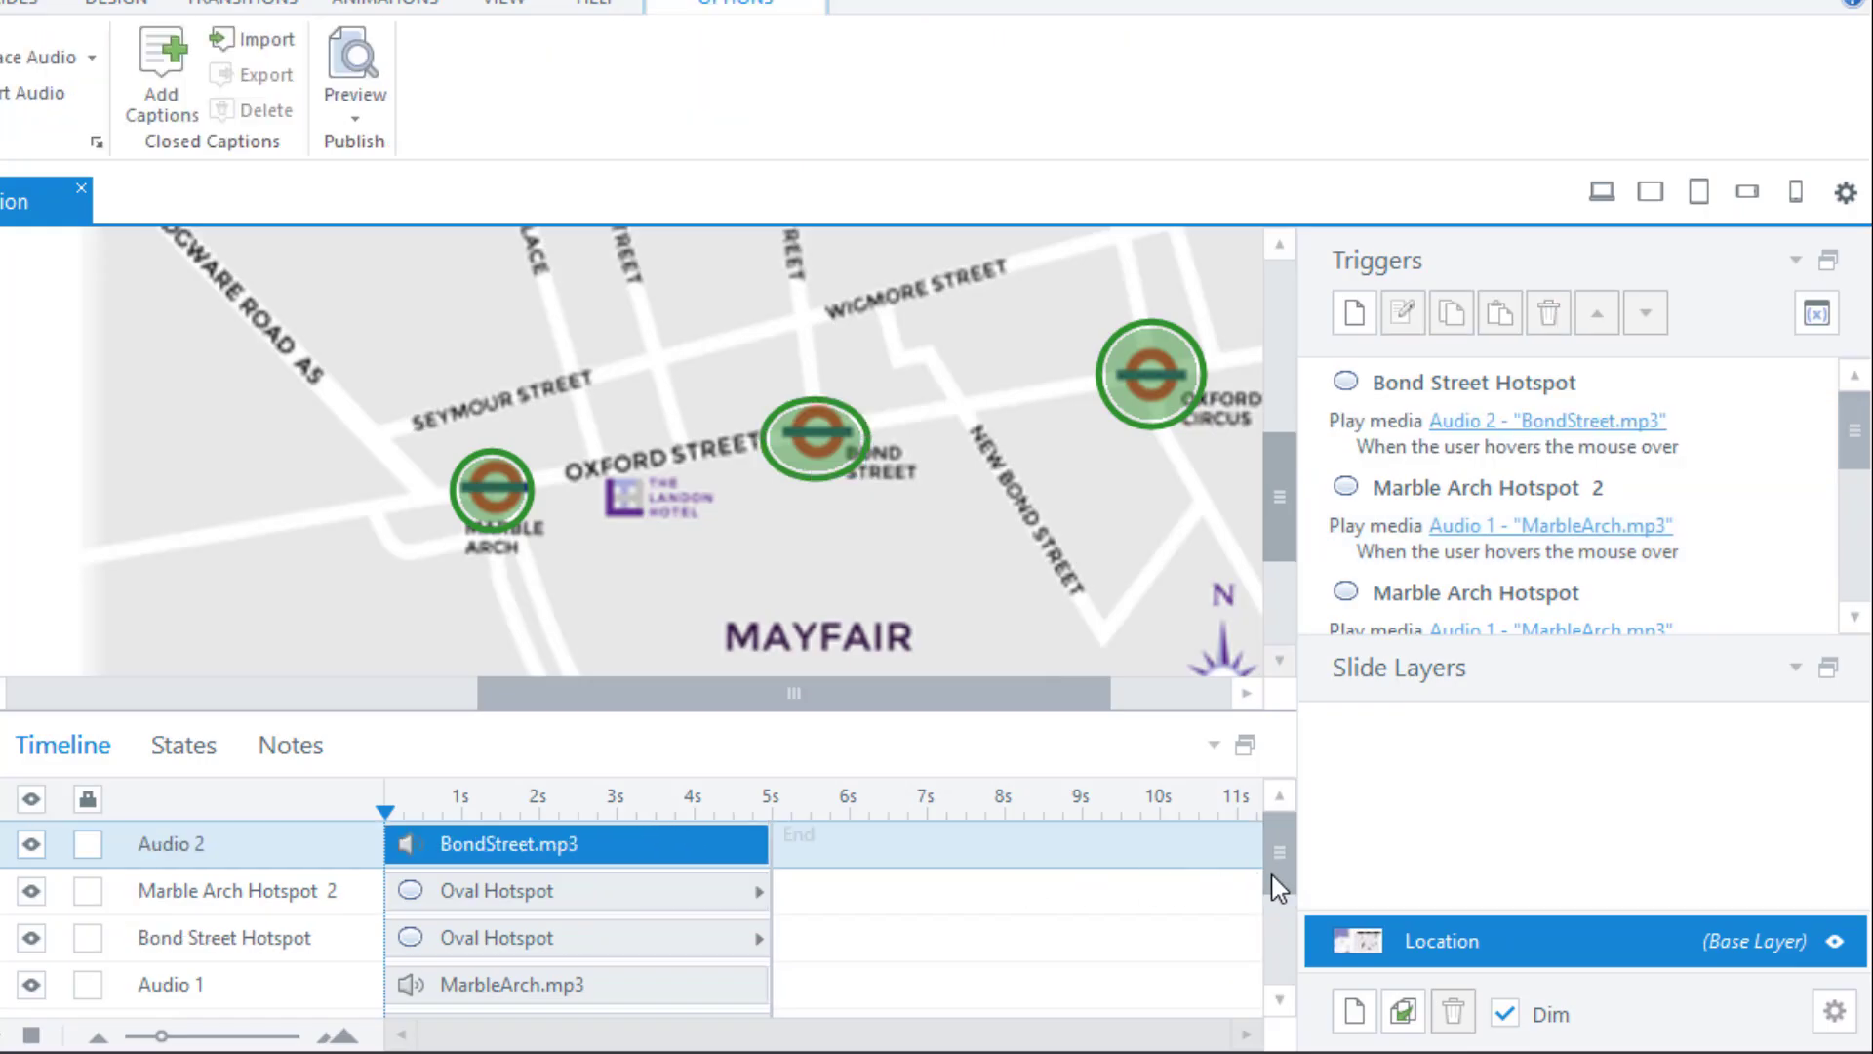
Rename the hotspot over the Oxford Circus symbol as Oxford Circus Hotspot in the timeline
left_click(1150, 422)
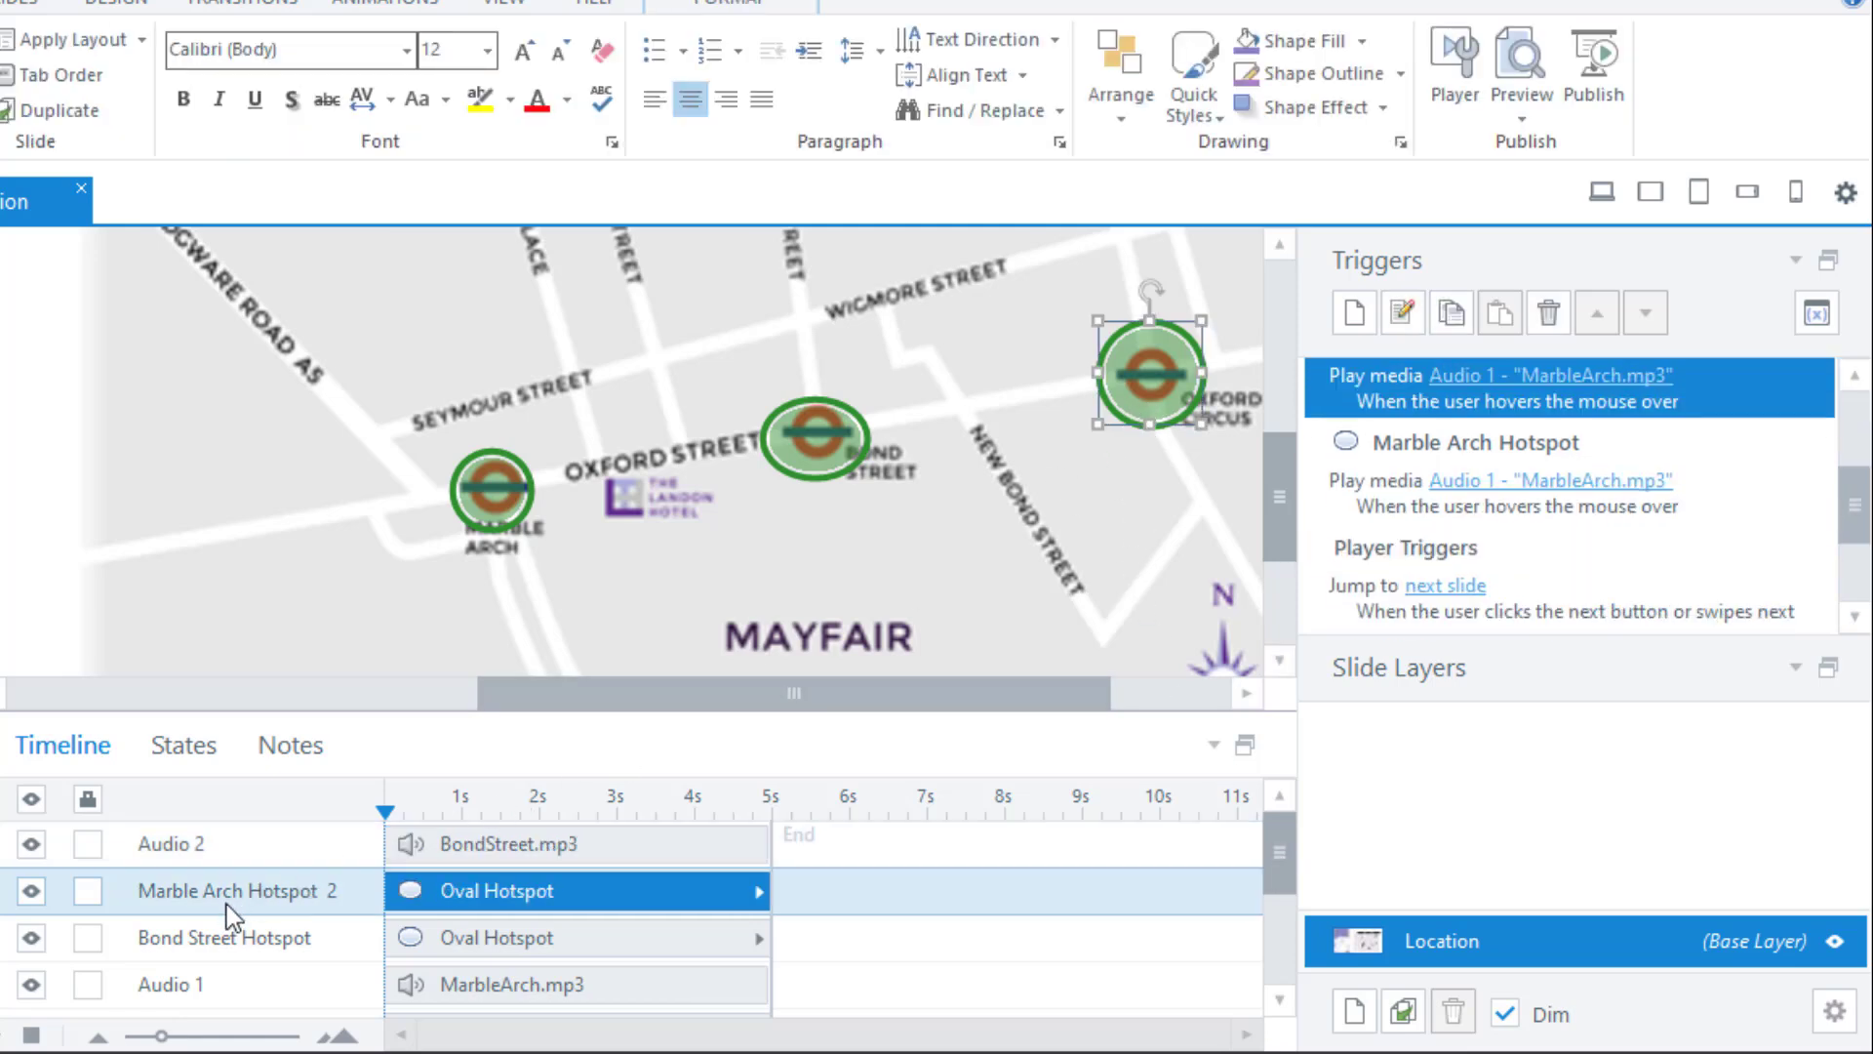
double_click(236, 891)
left_click(232, 890)
left_click_drag(232, 892, 125, 891)
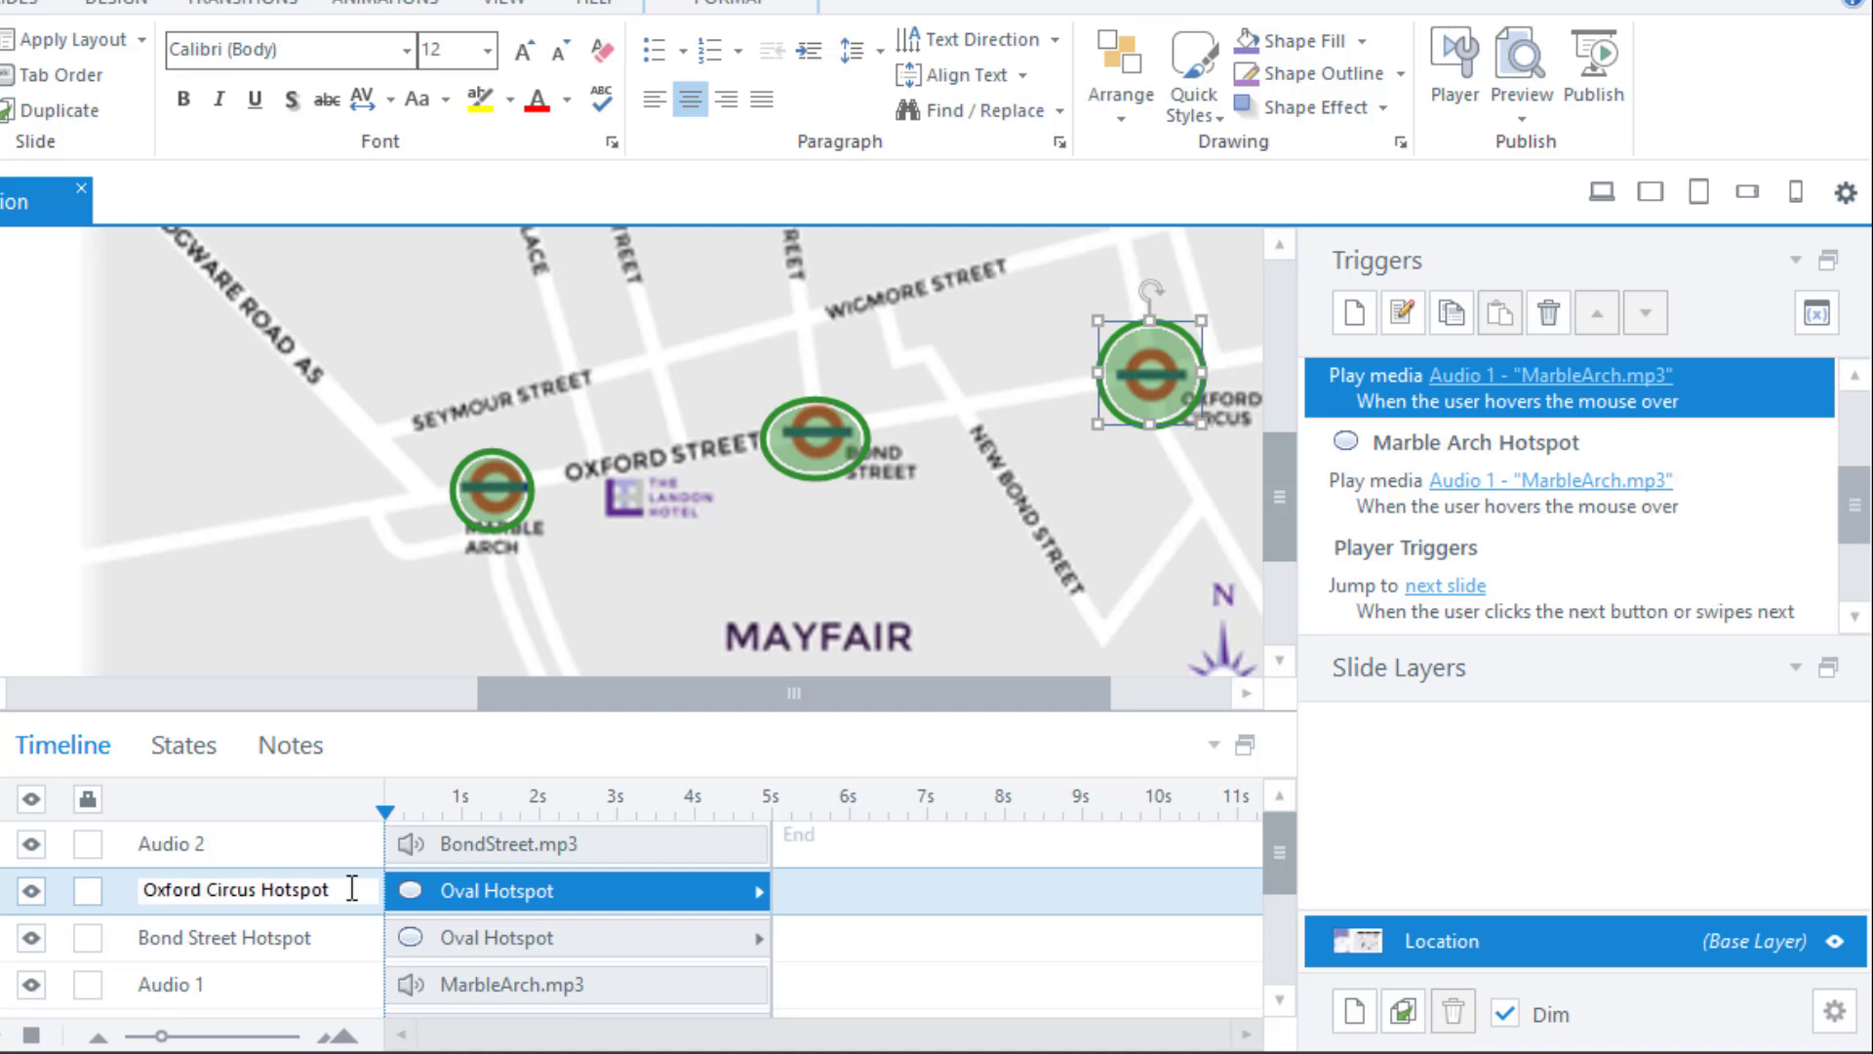
key("Return")
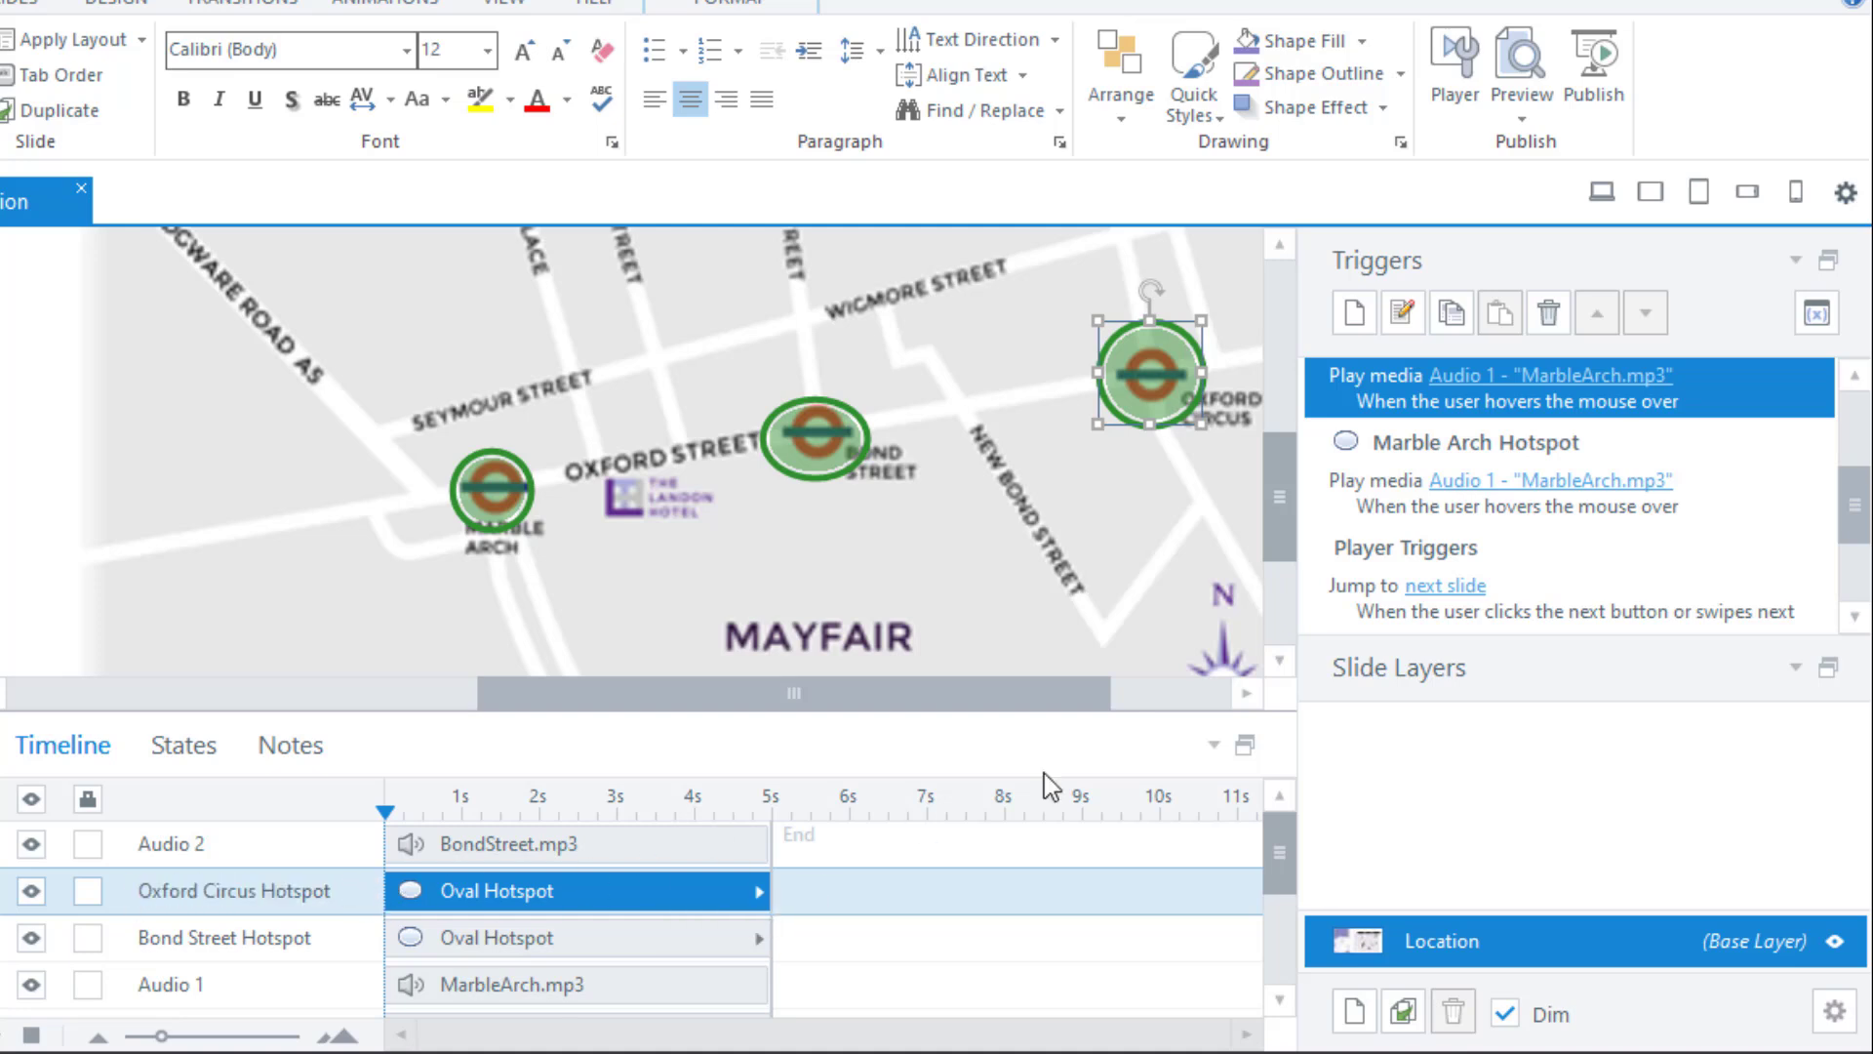
Change the Oxford Circus Hotspot trigger's media to the imported sound file OxfordCircus.mp3 from the Chapter 4 folder
left_click_drag(1853, 502, 1861, 466)
left_click(1631, 483)
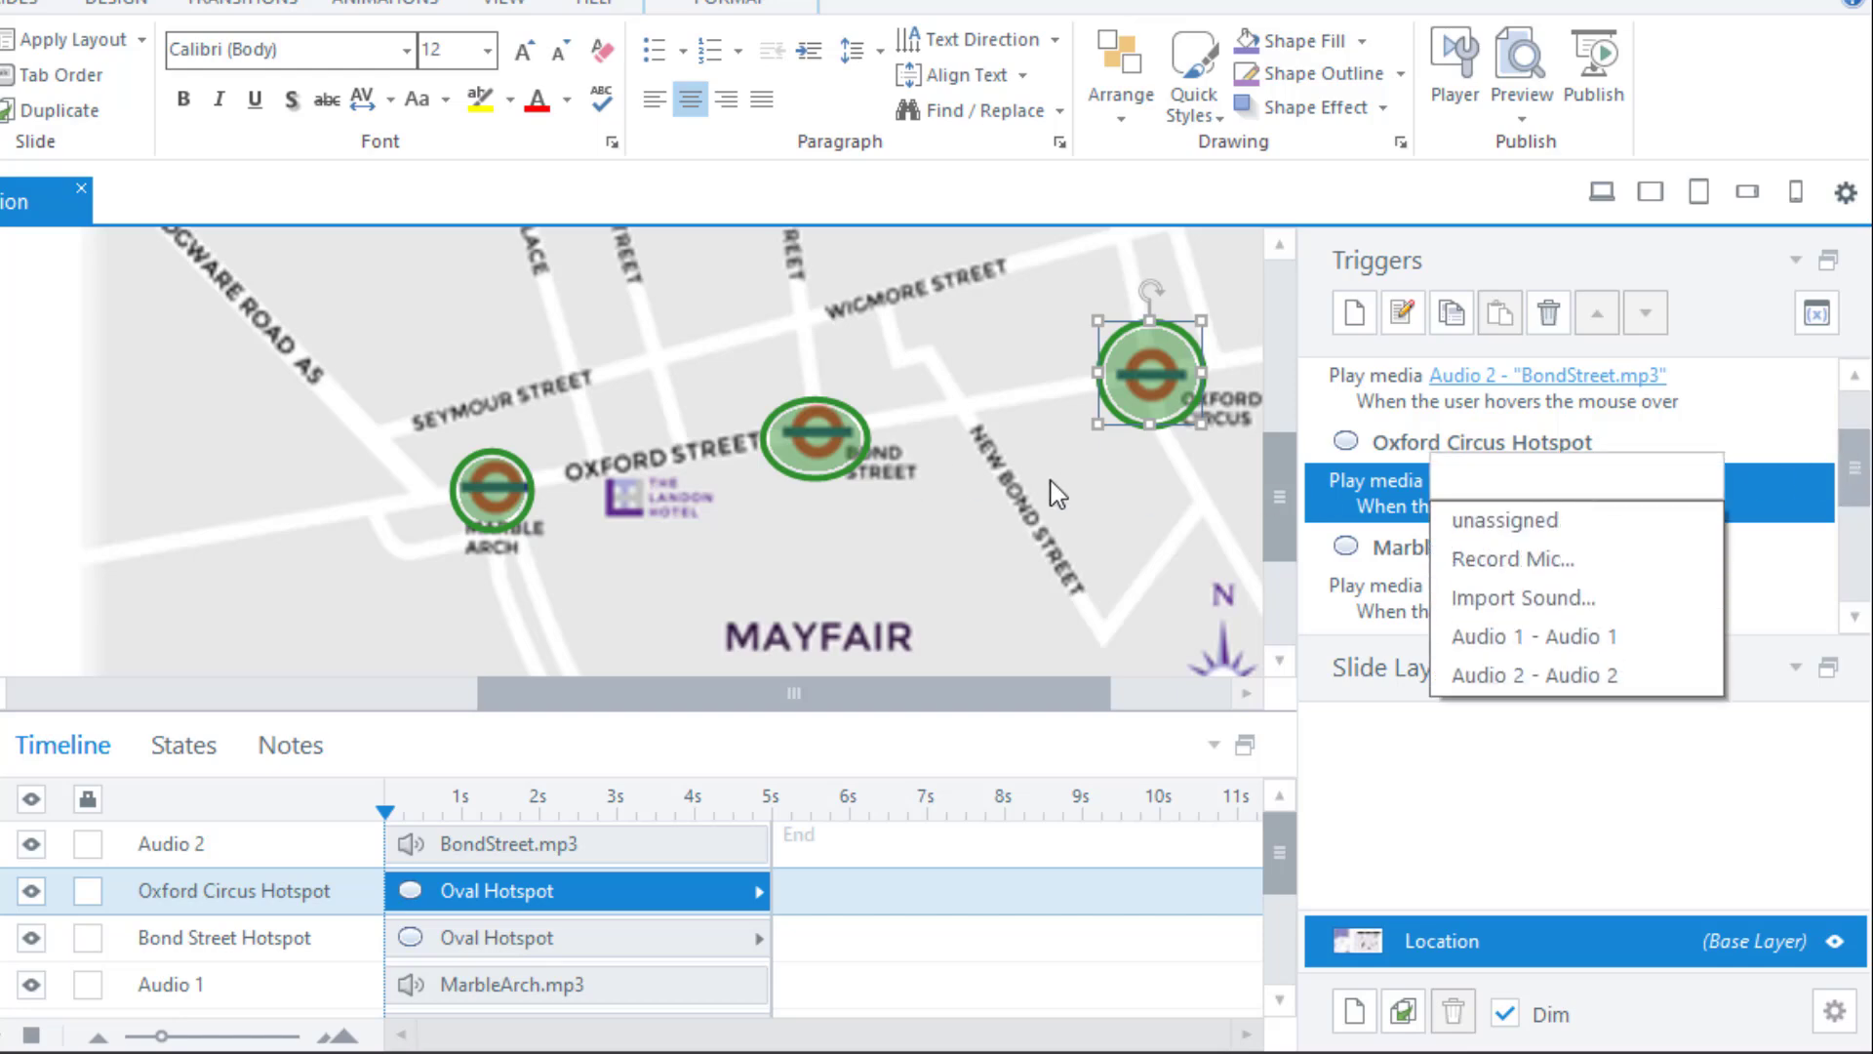
left_click(1553, 600)
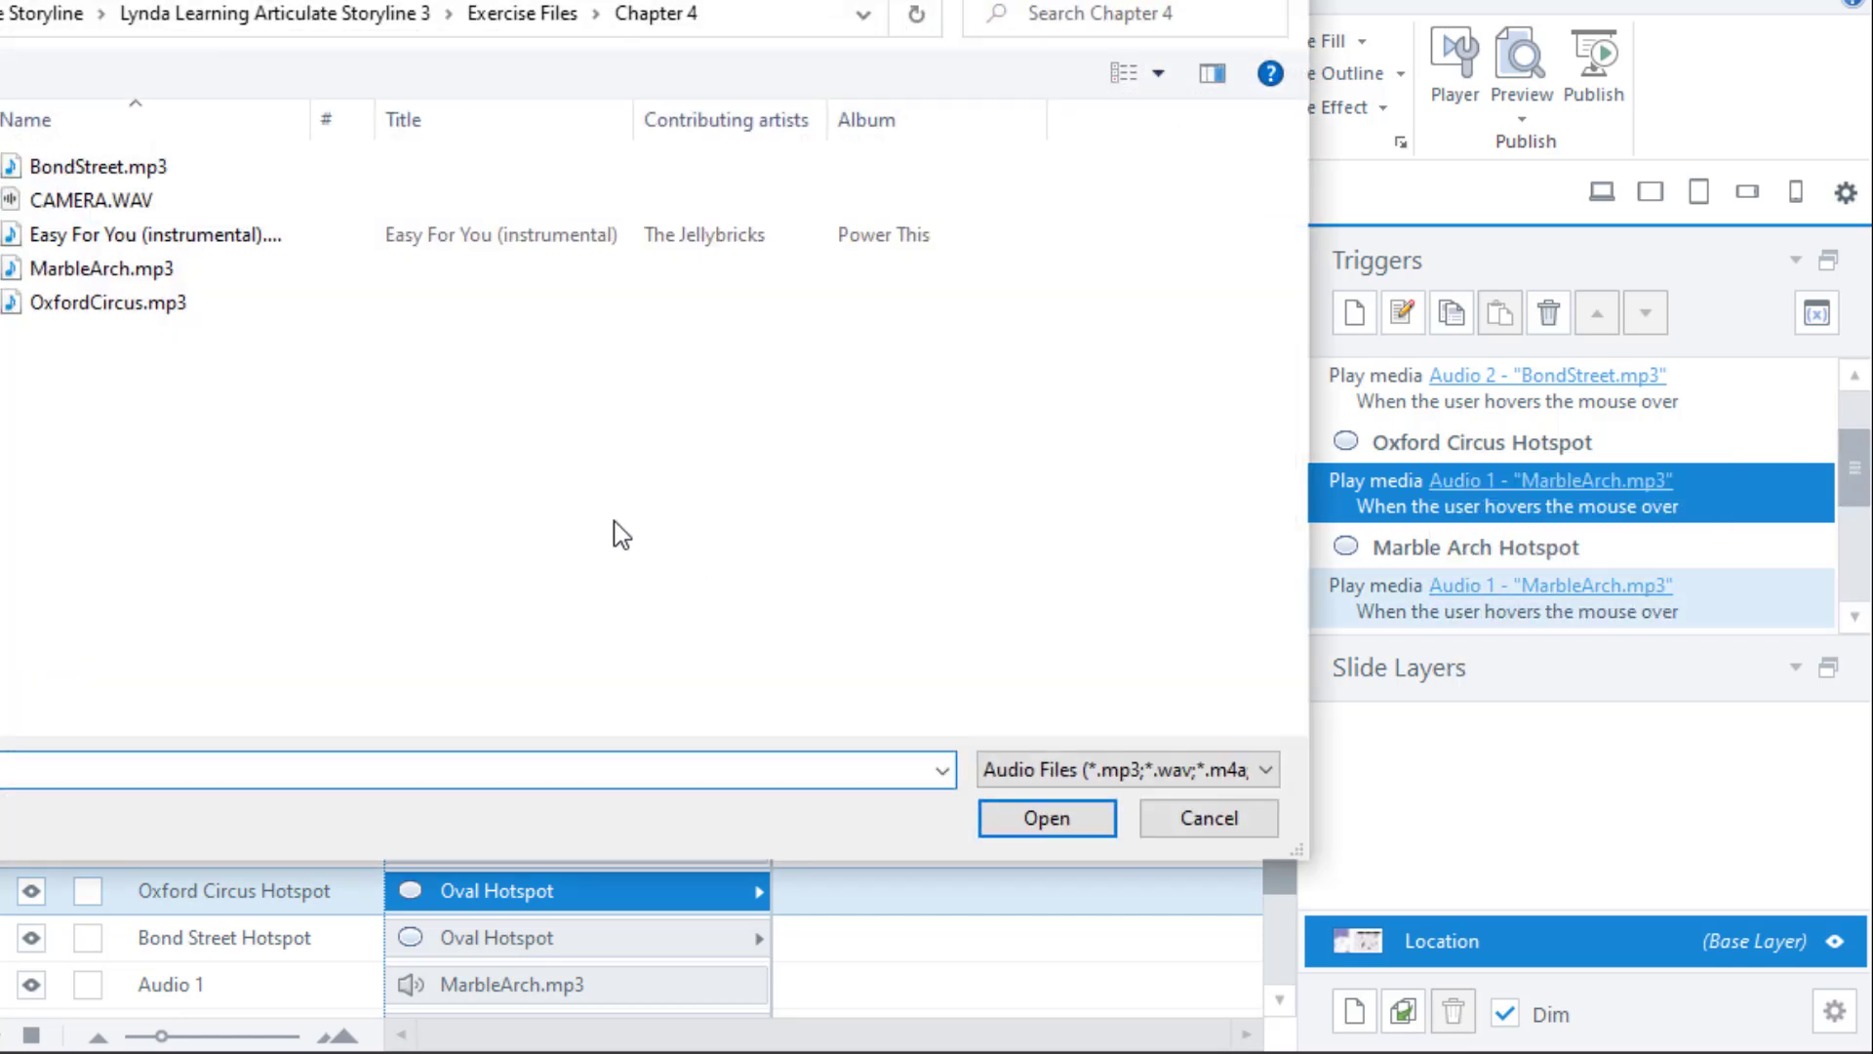
left_click(141, 304)
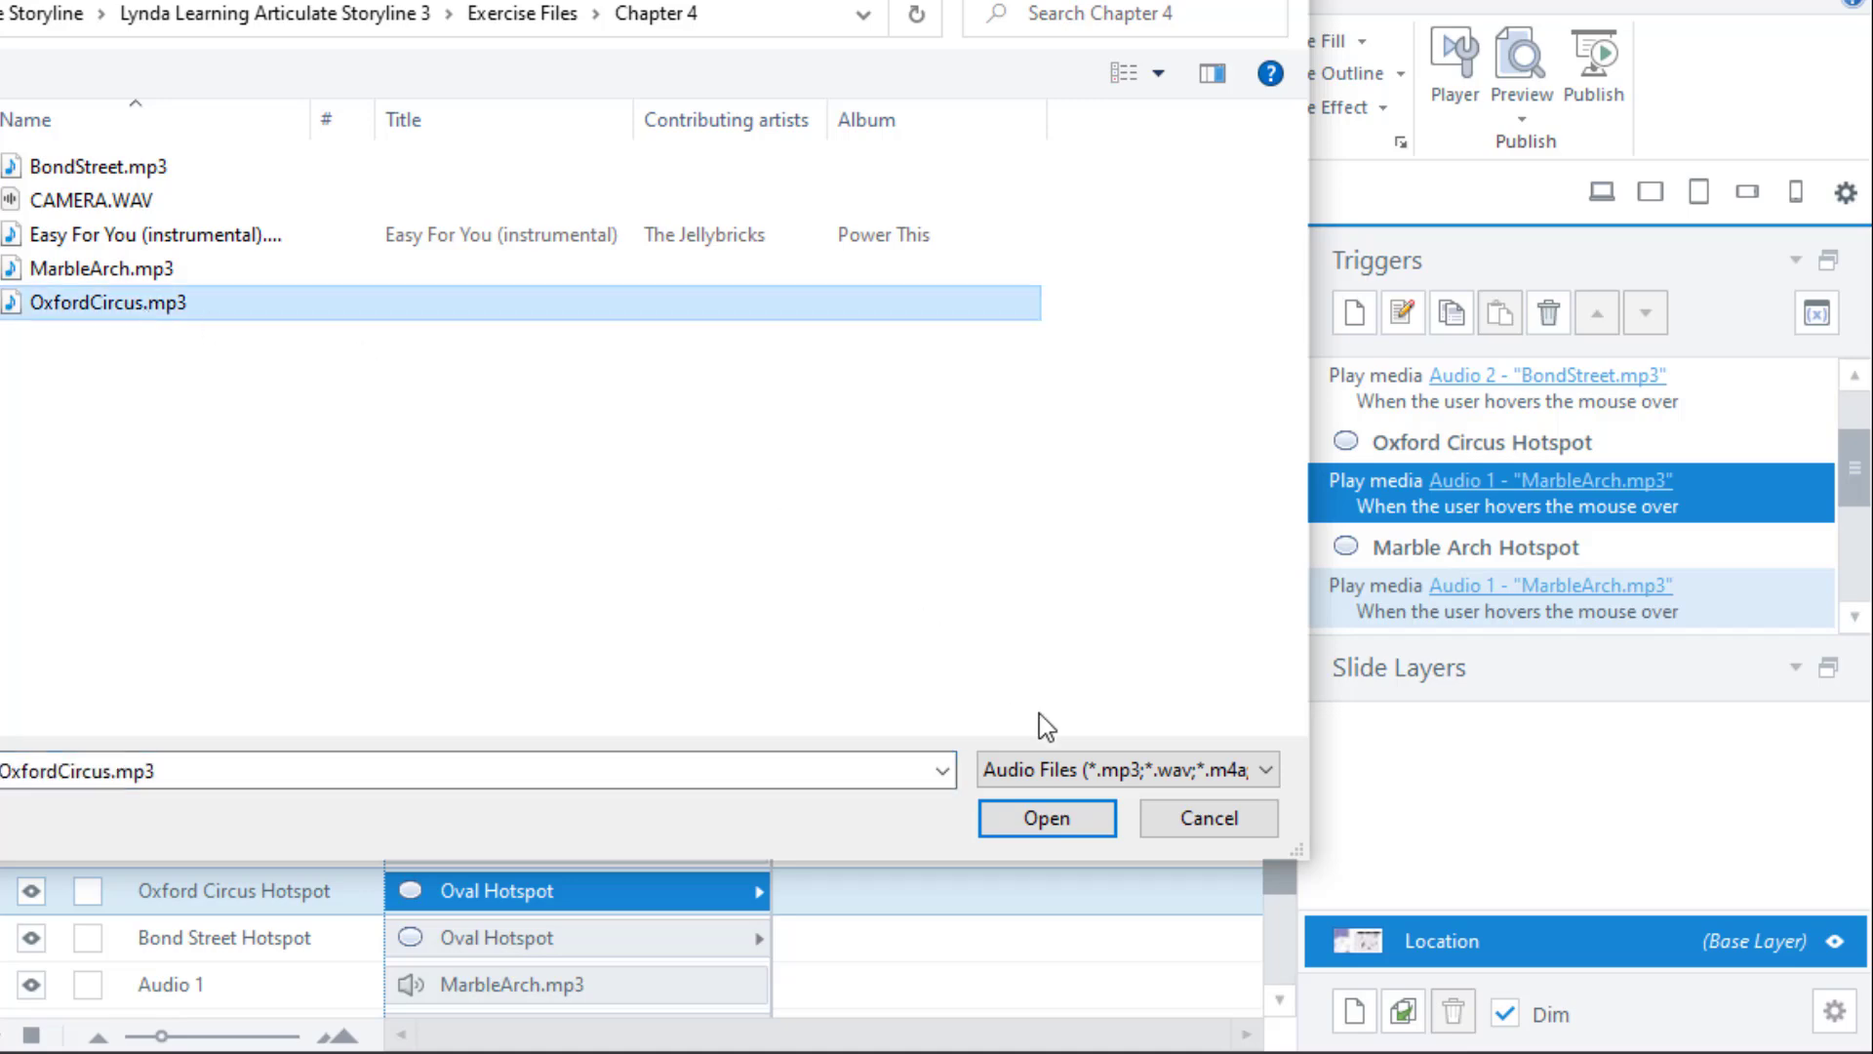
left_click(1046, 820)
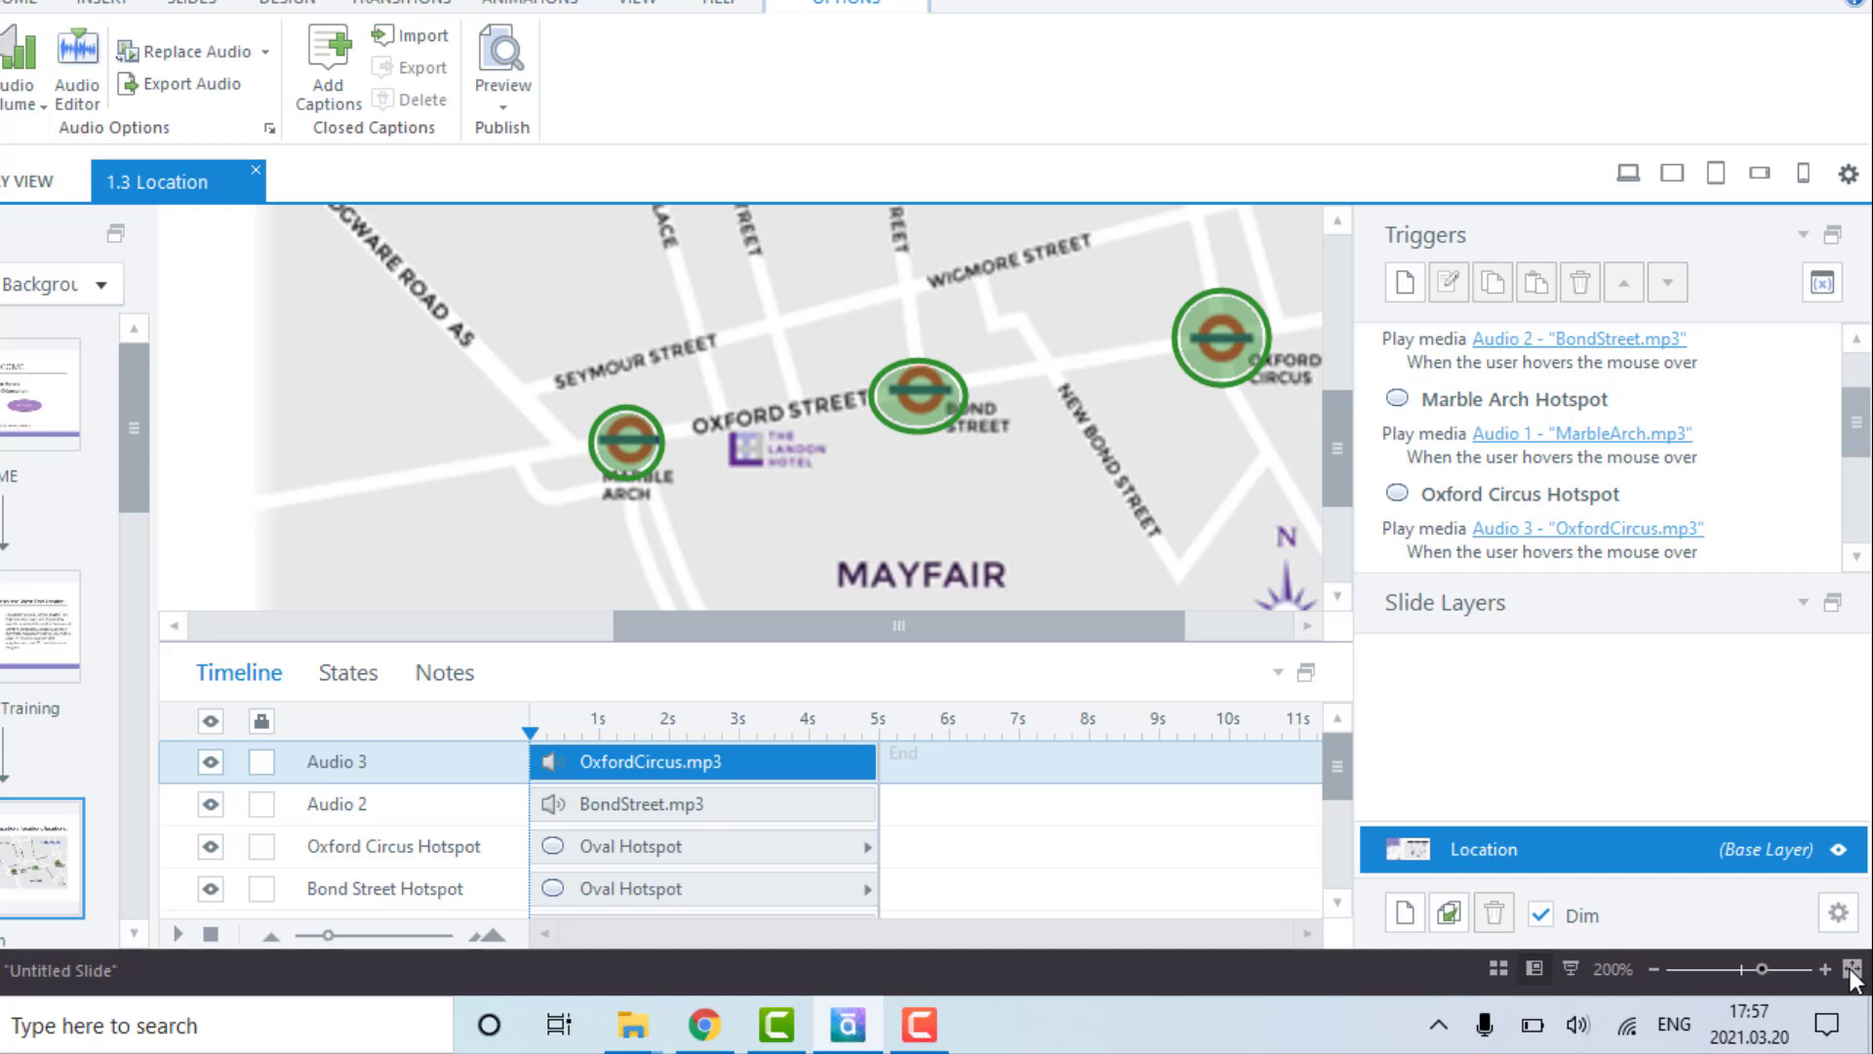
Preview only the Location slide to test the audio hotspots on the map, and close the preview
left_click(1852, 972)
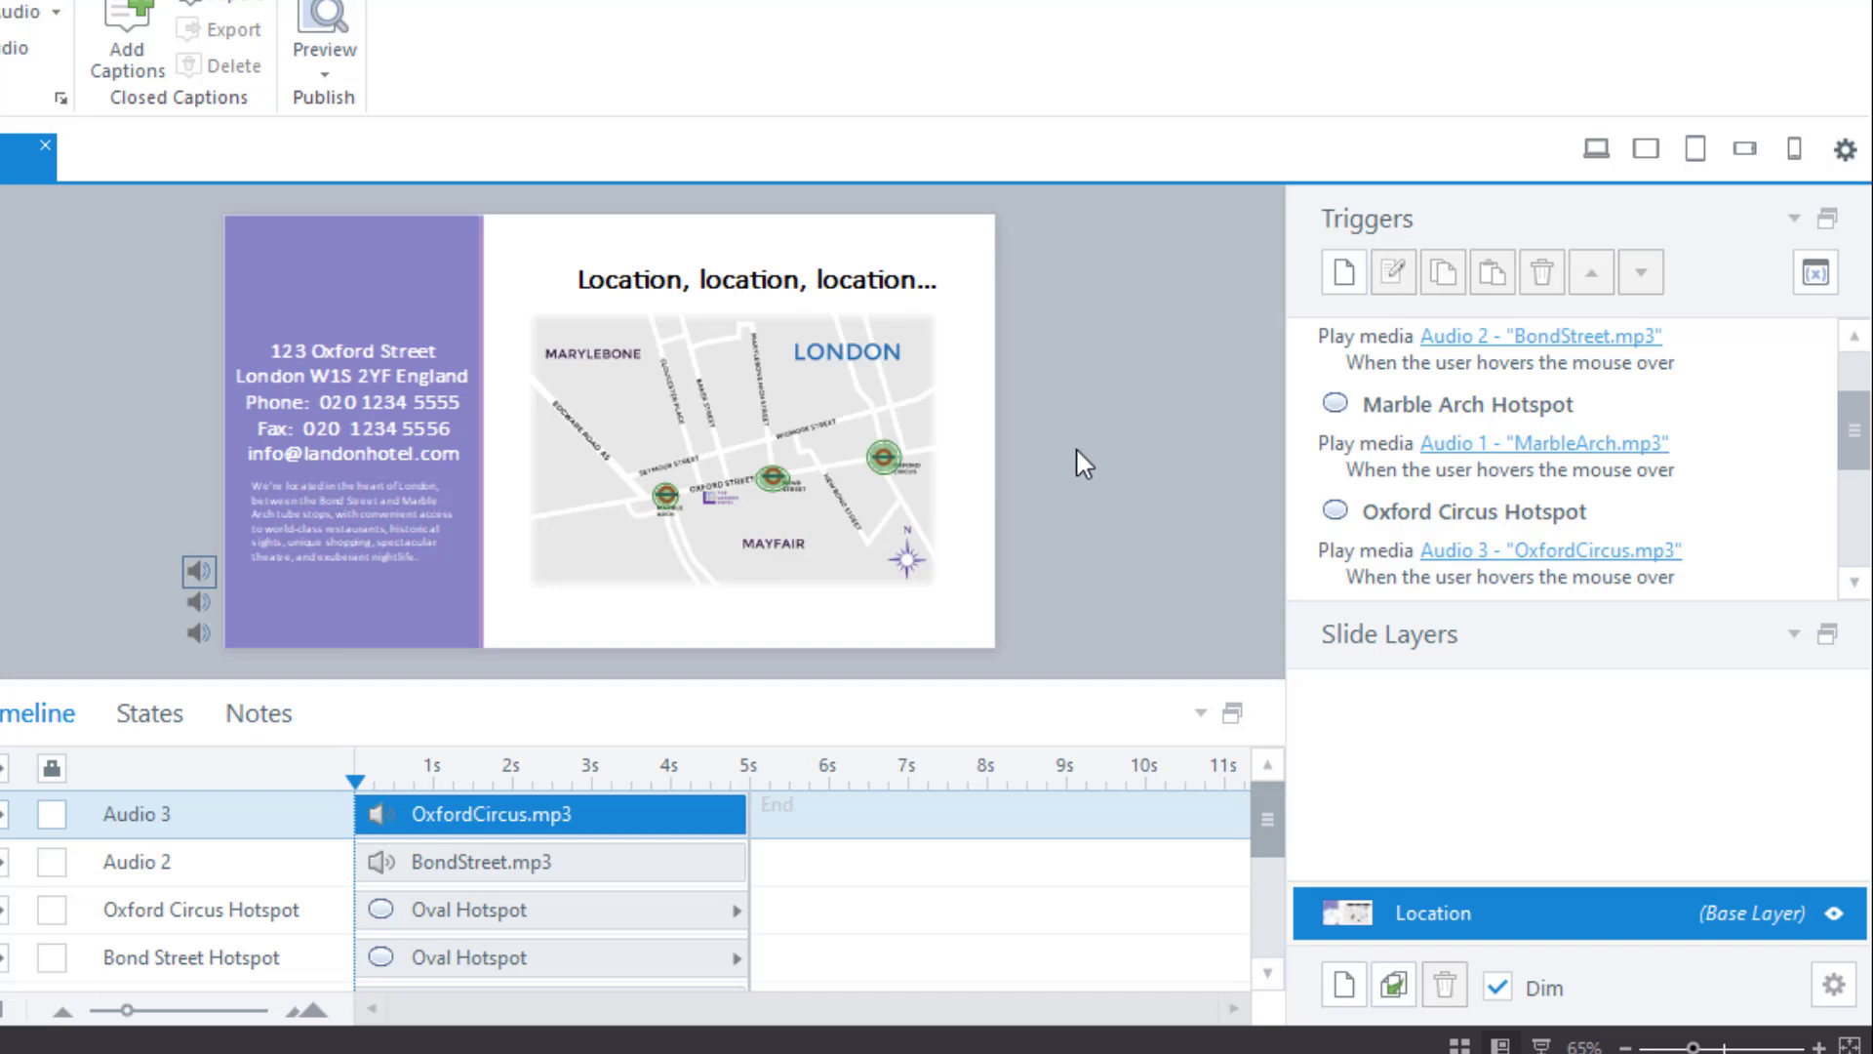
left_click(324, 78)
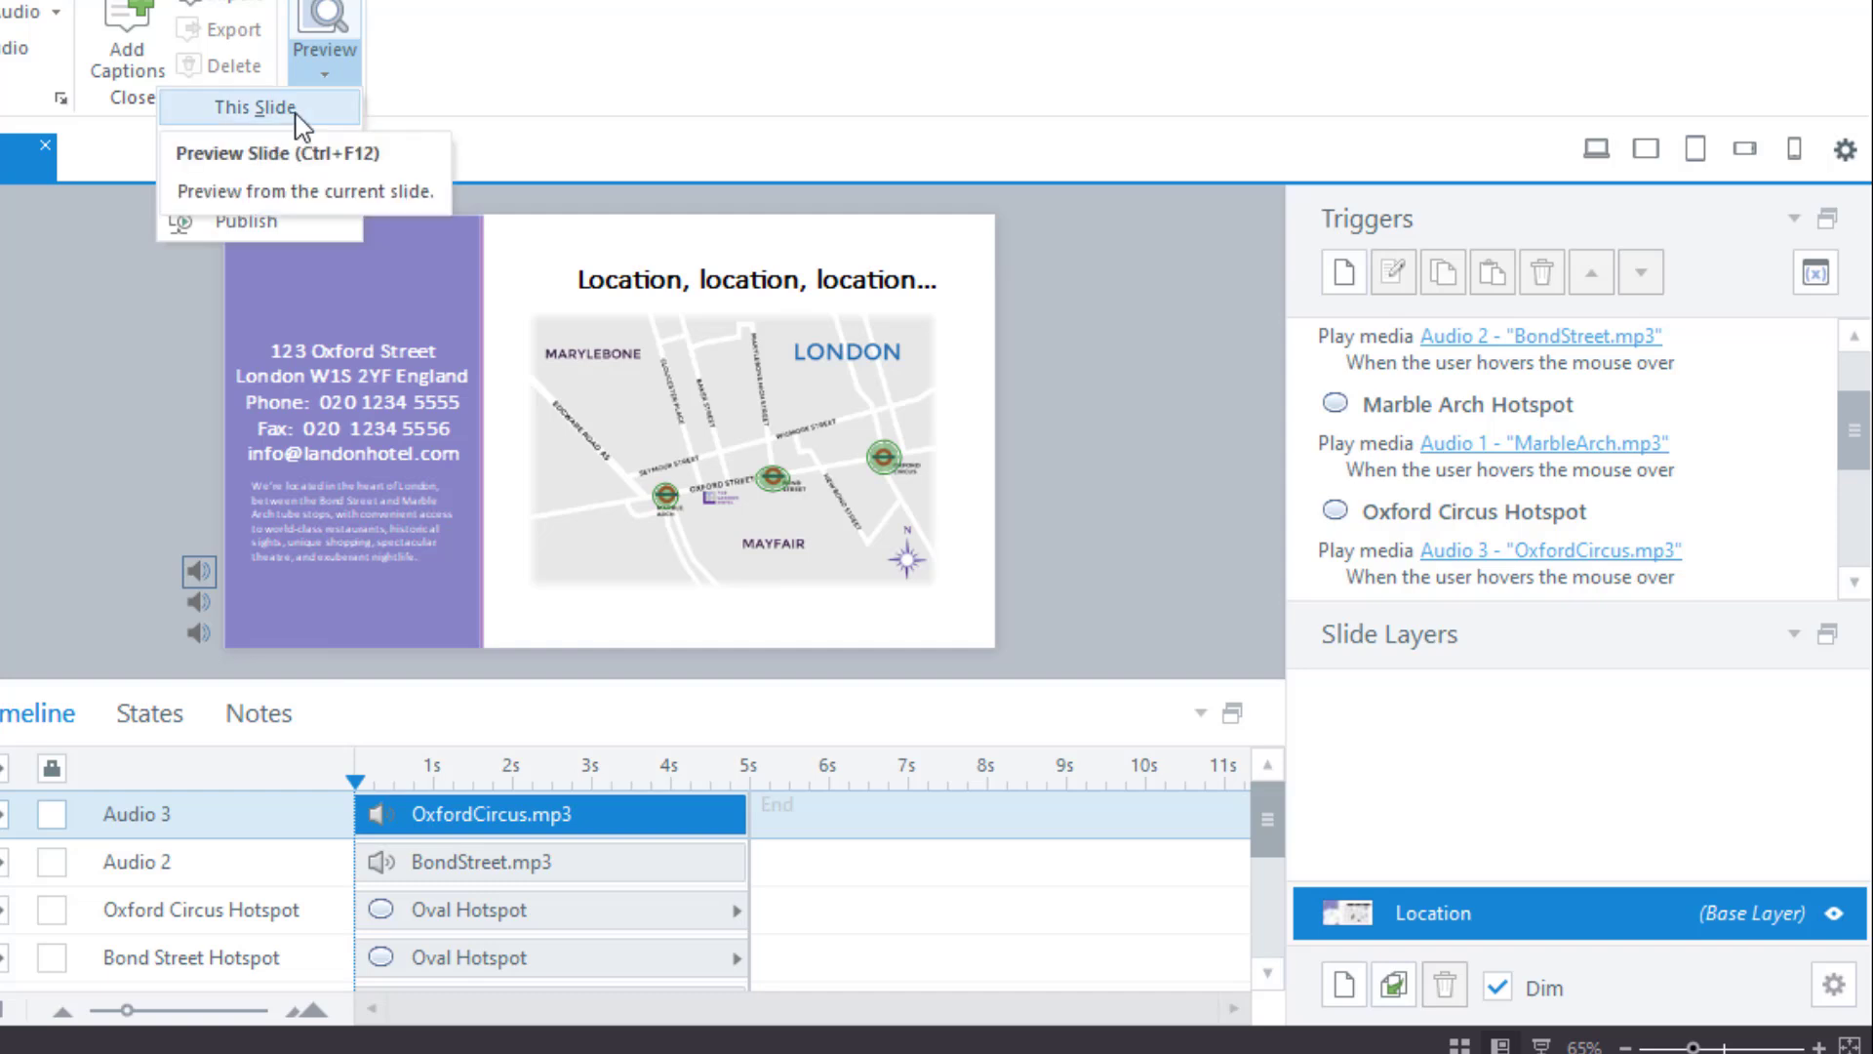
left_click(256, 108)
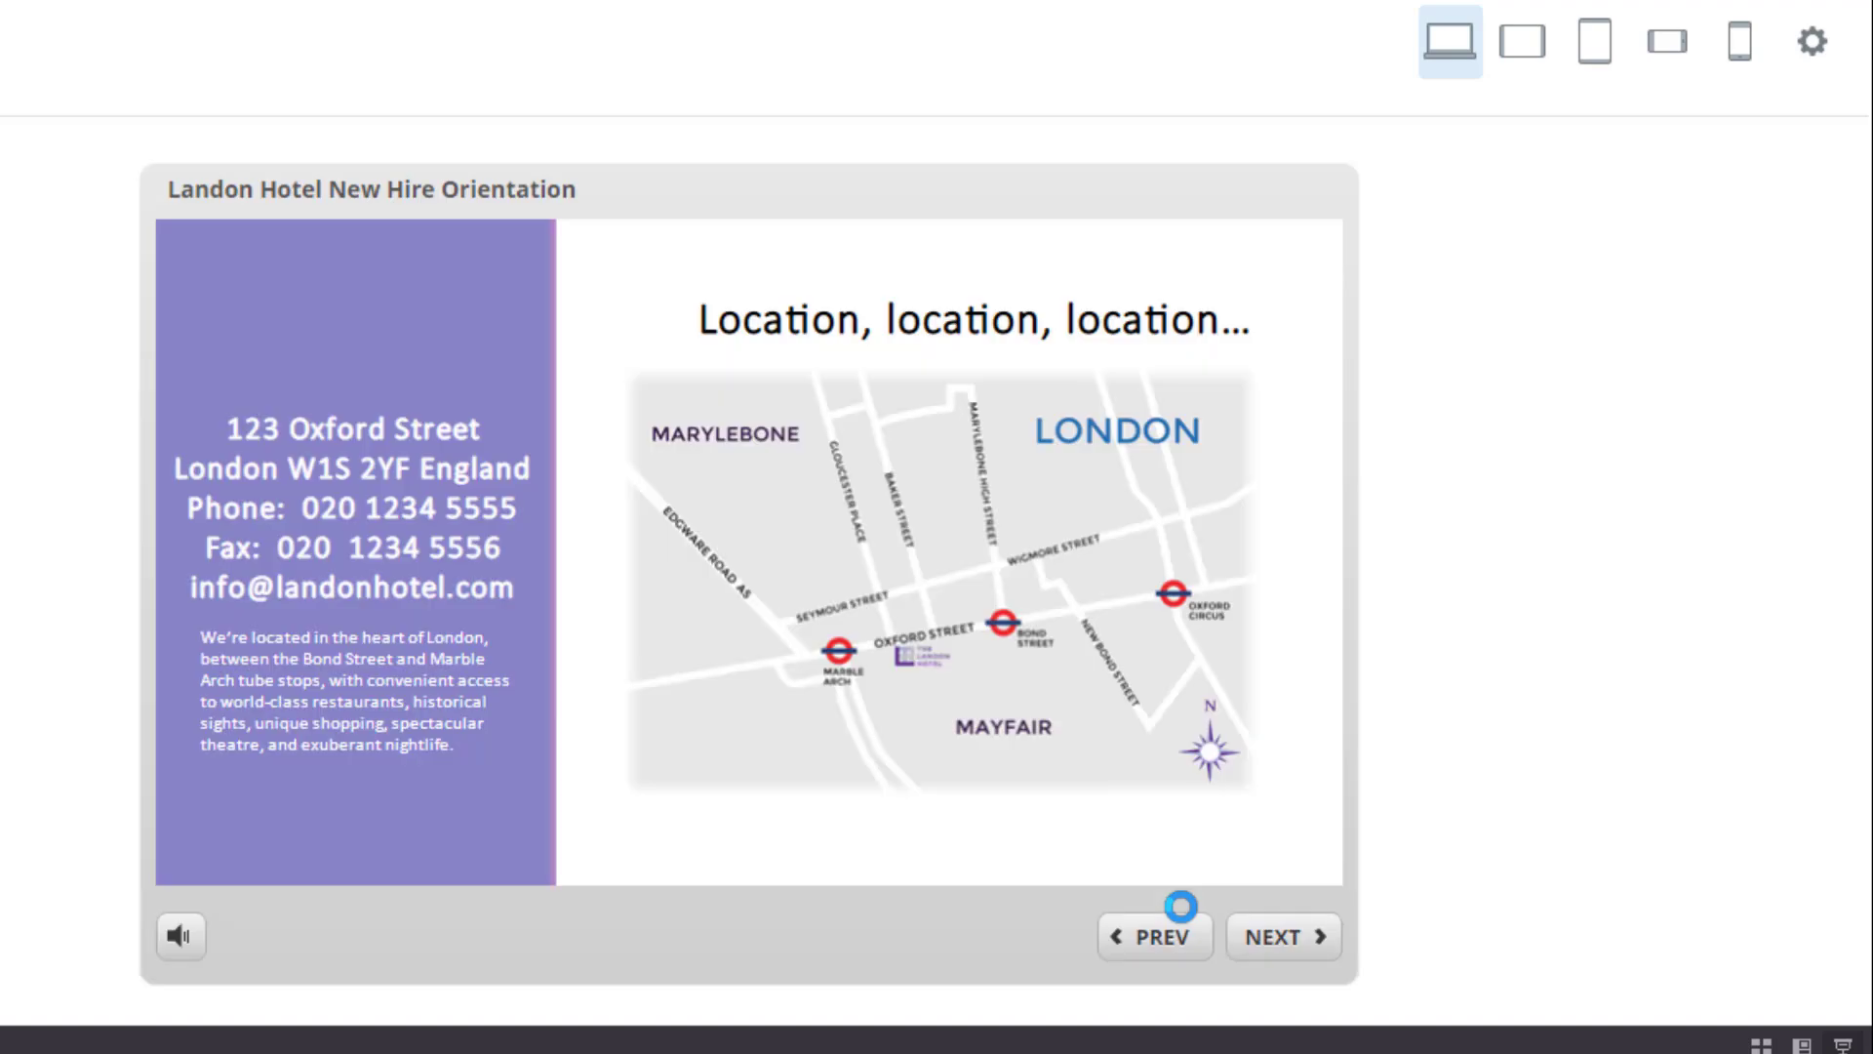
left_click(1181, 922)
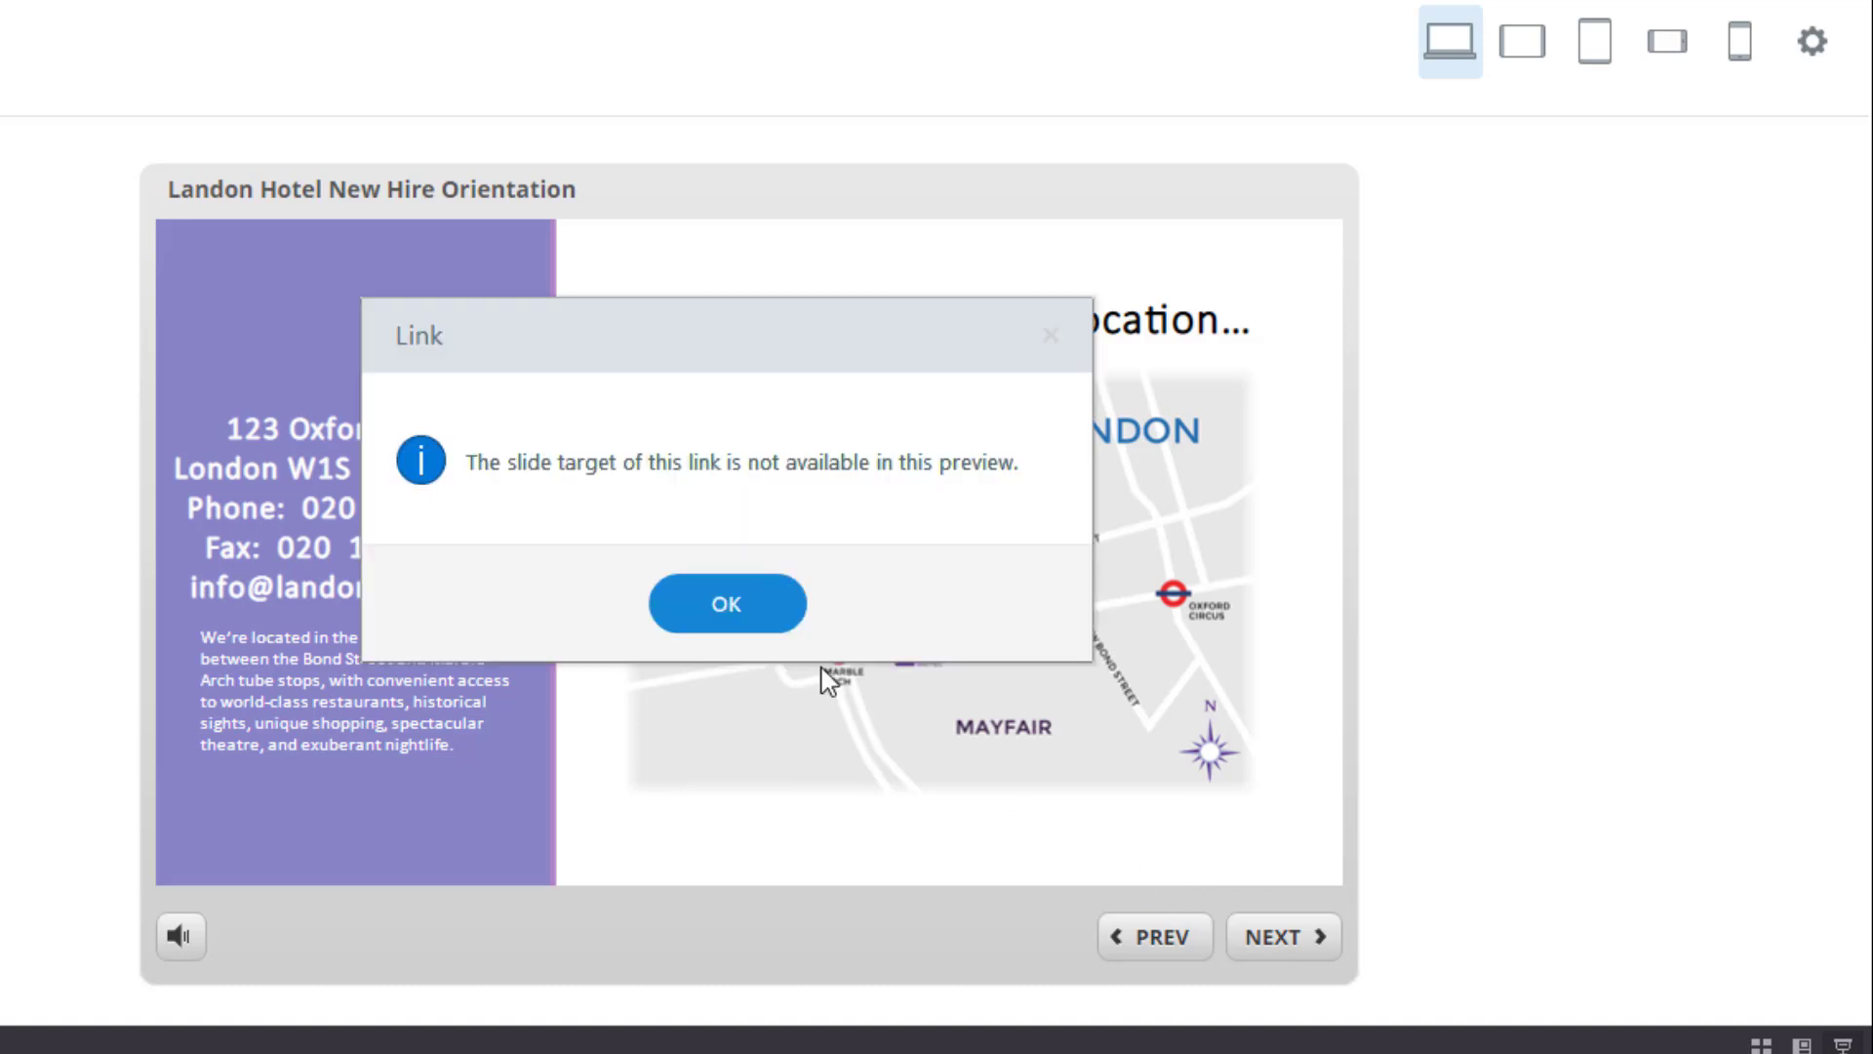
left_click(757, 601)
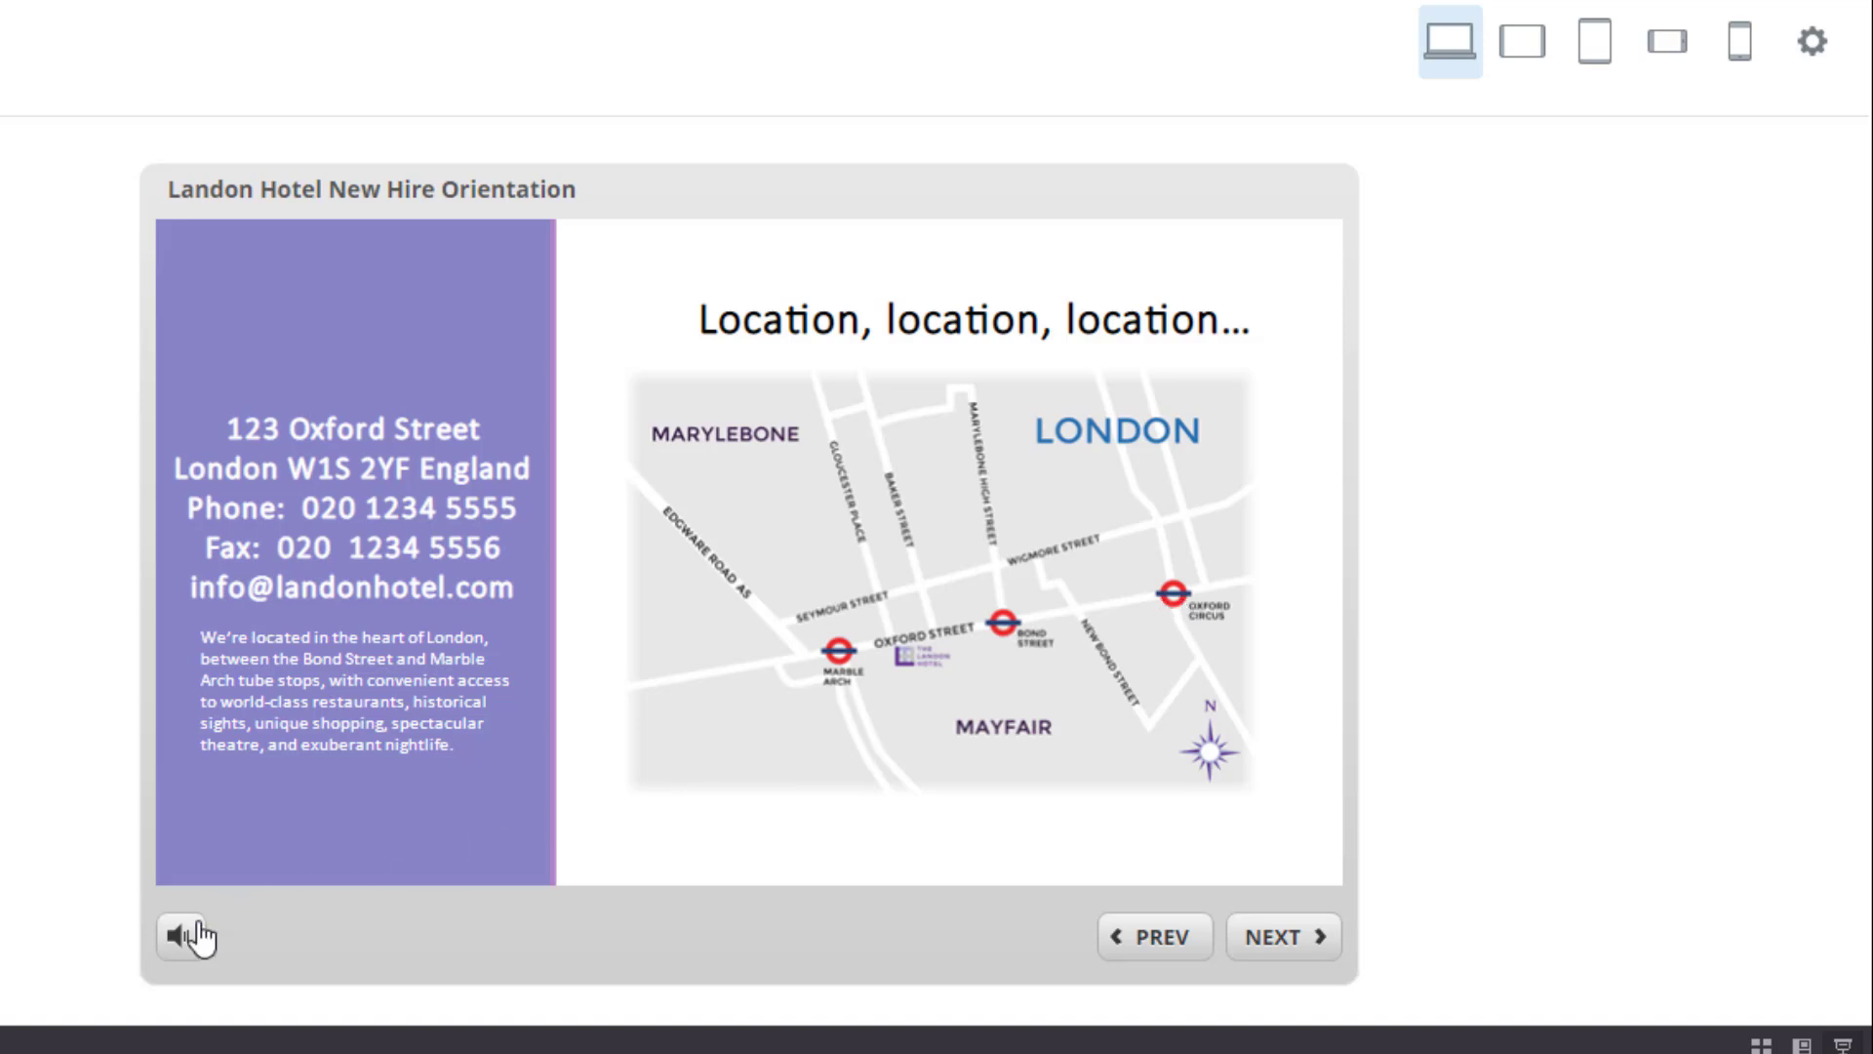
mouse_move(185, 936)
left_click_drag(184, 836, 194, 863)
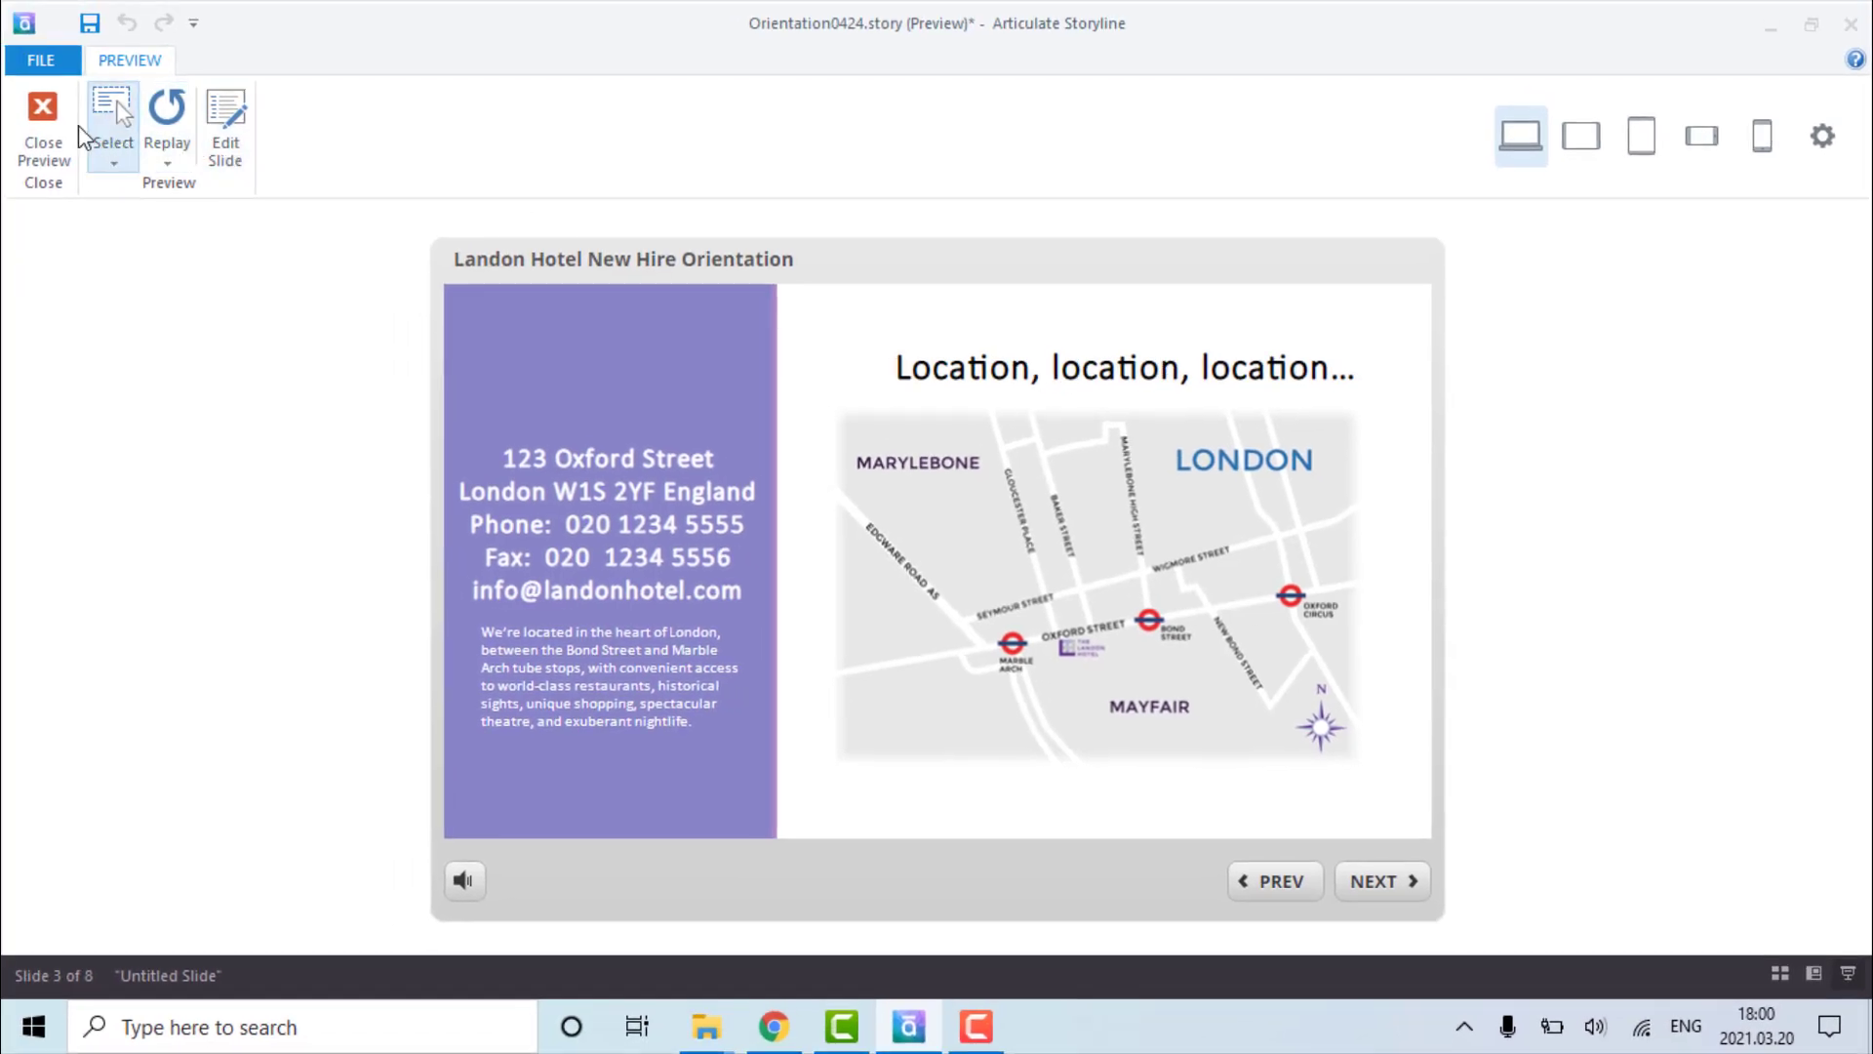
left_click(44, 125)
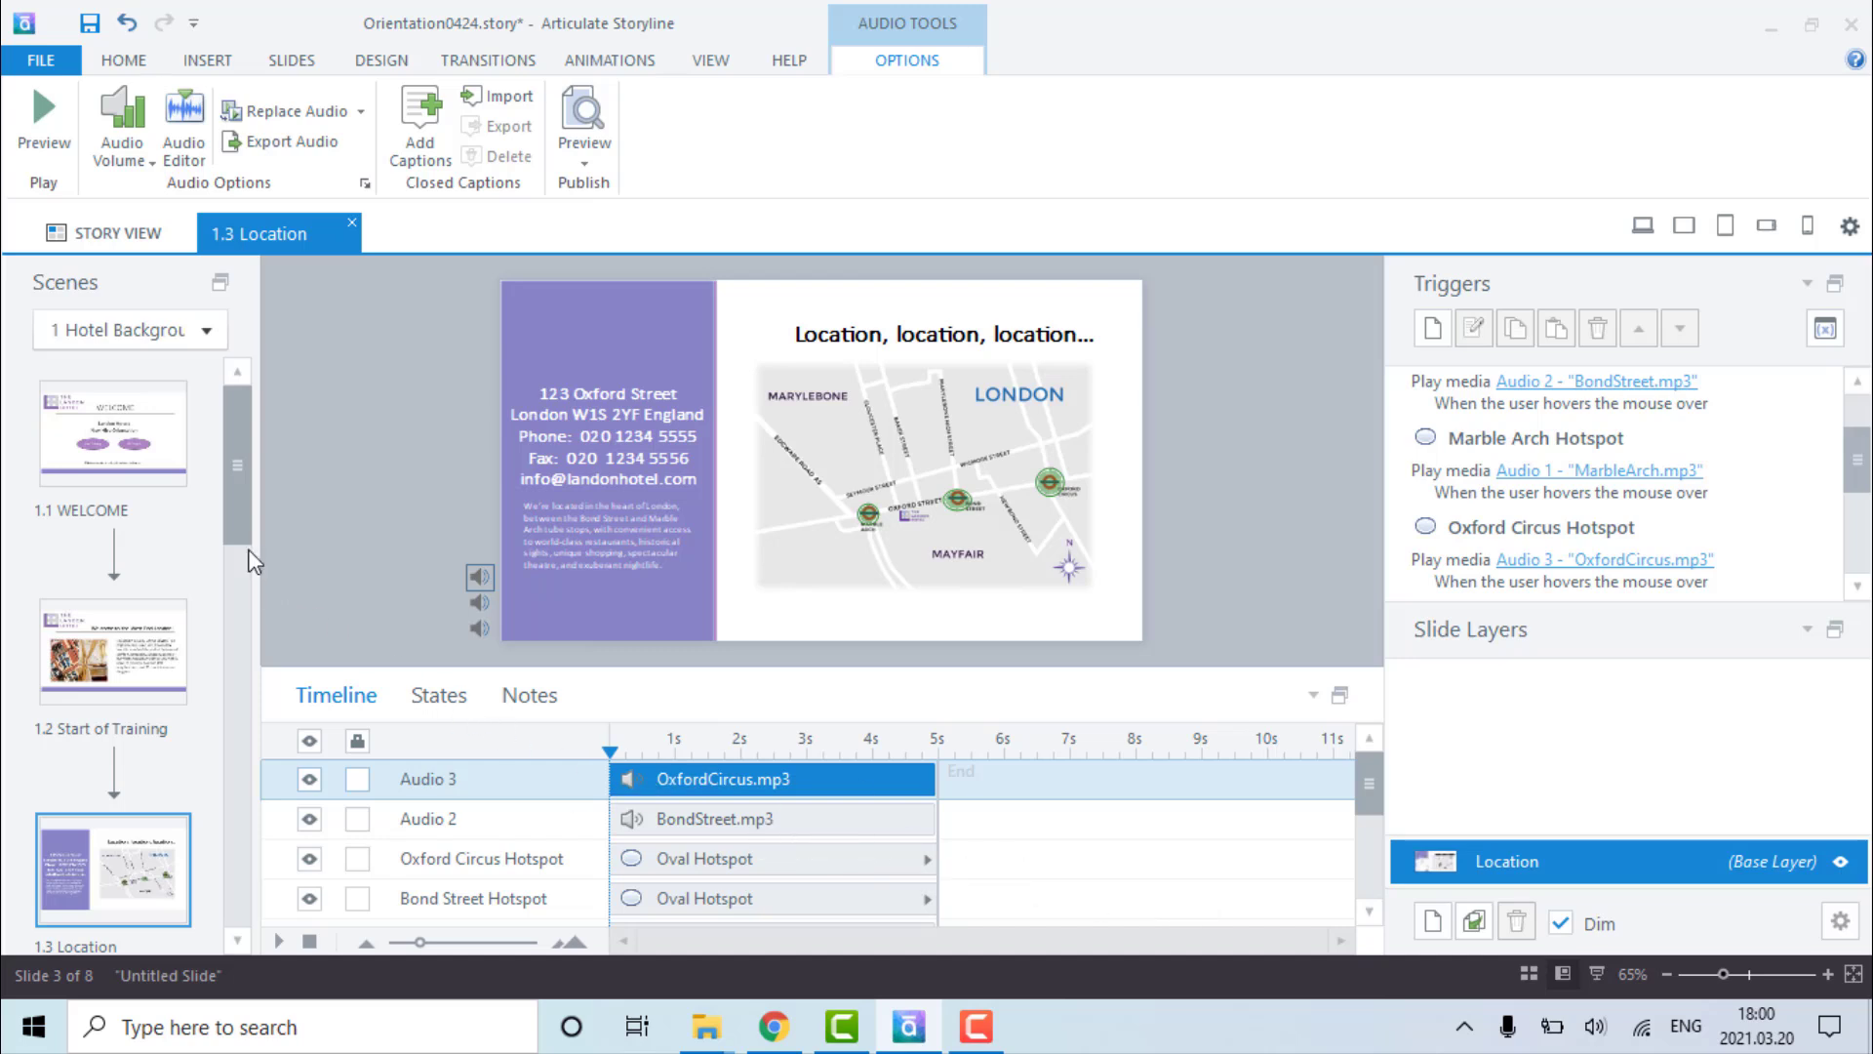
Open the 1.4 Suites slide from the scene's slide list
left_click_drag(241, 517, 234, 673)
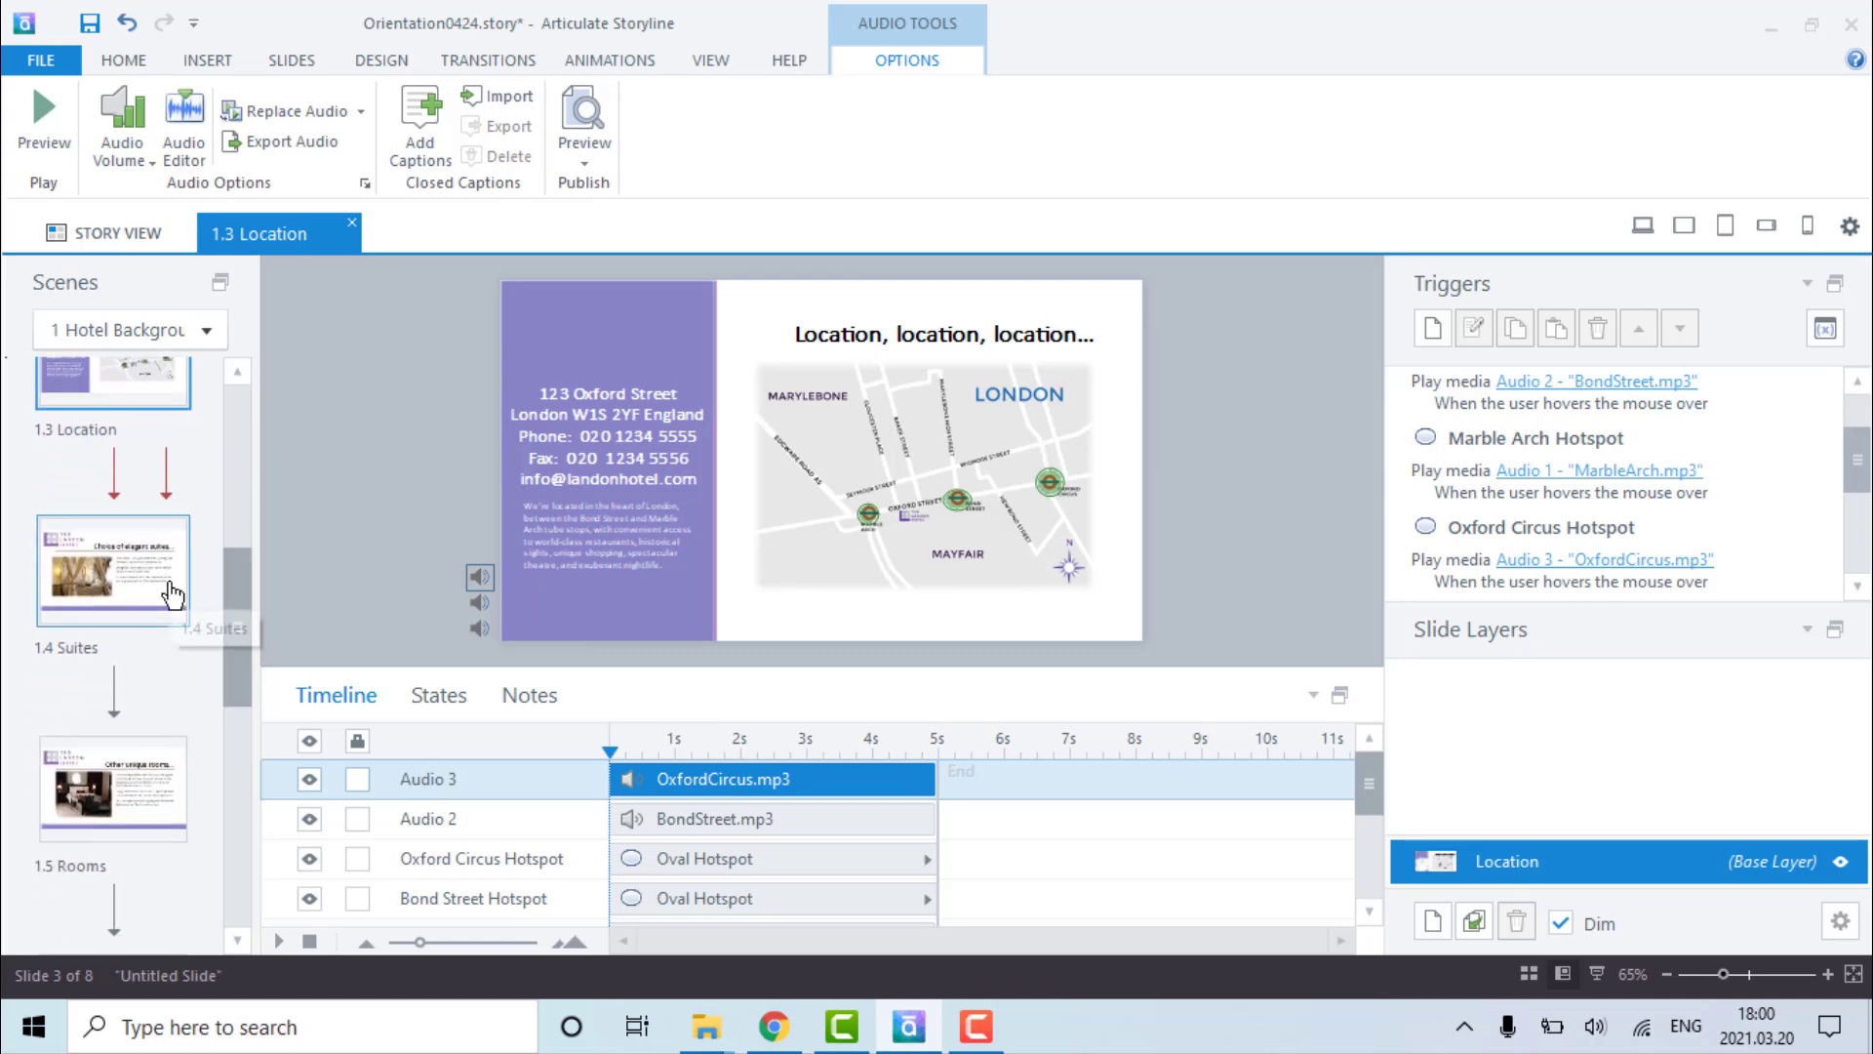
left_click(174, 595)
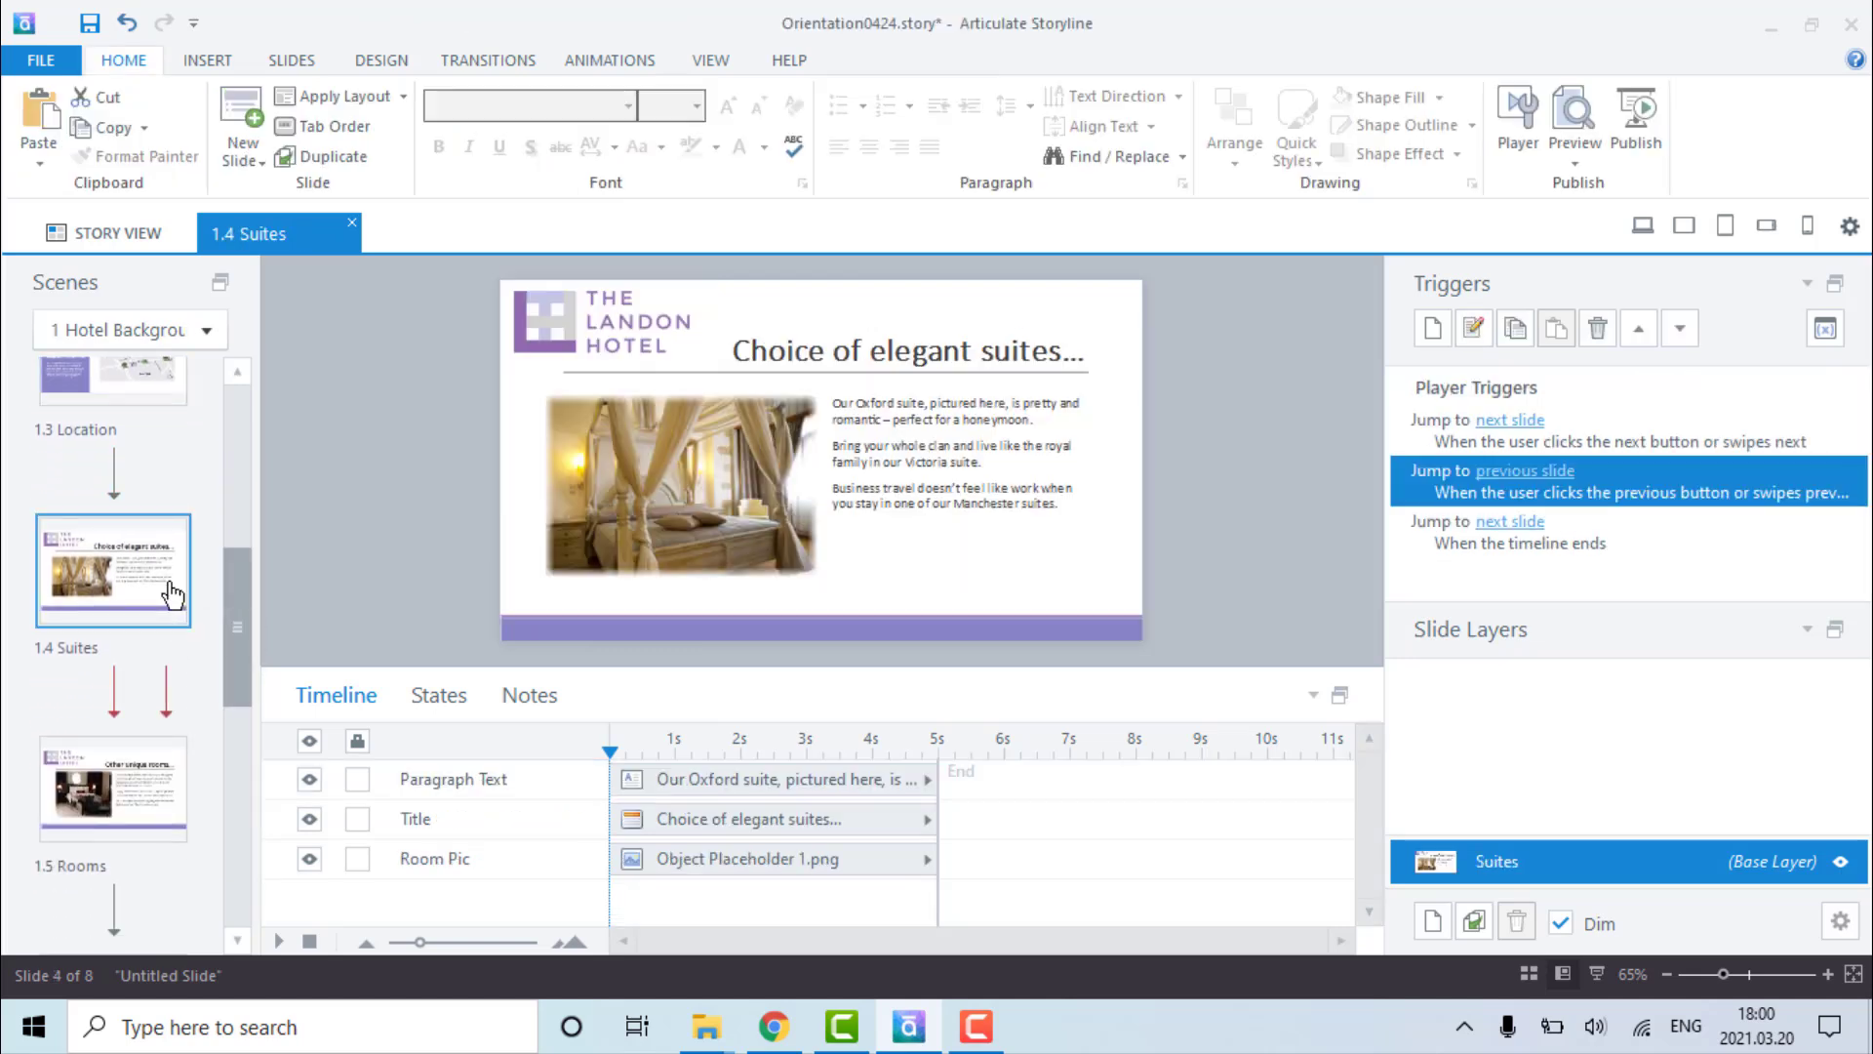